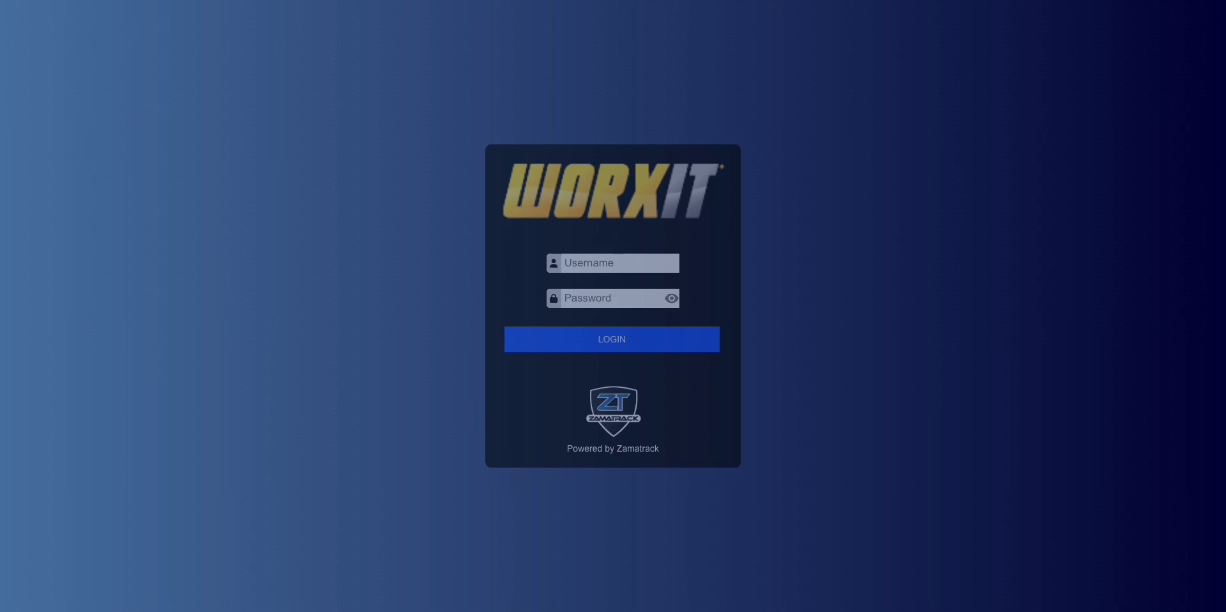
# - Log in to Worxit using the saved browser account to reach the map dashboard
pyautogui.click(607, 267)
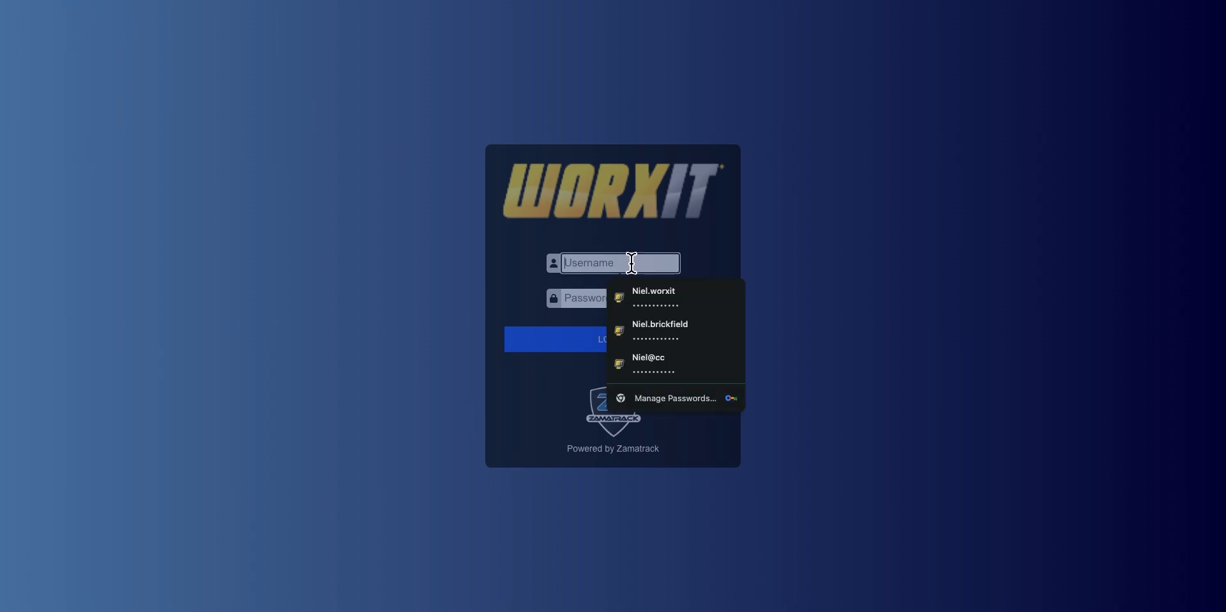
pyautogui.click(692, 308)
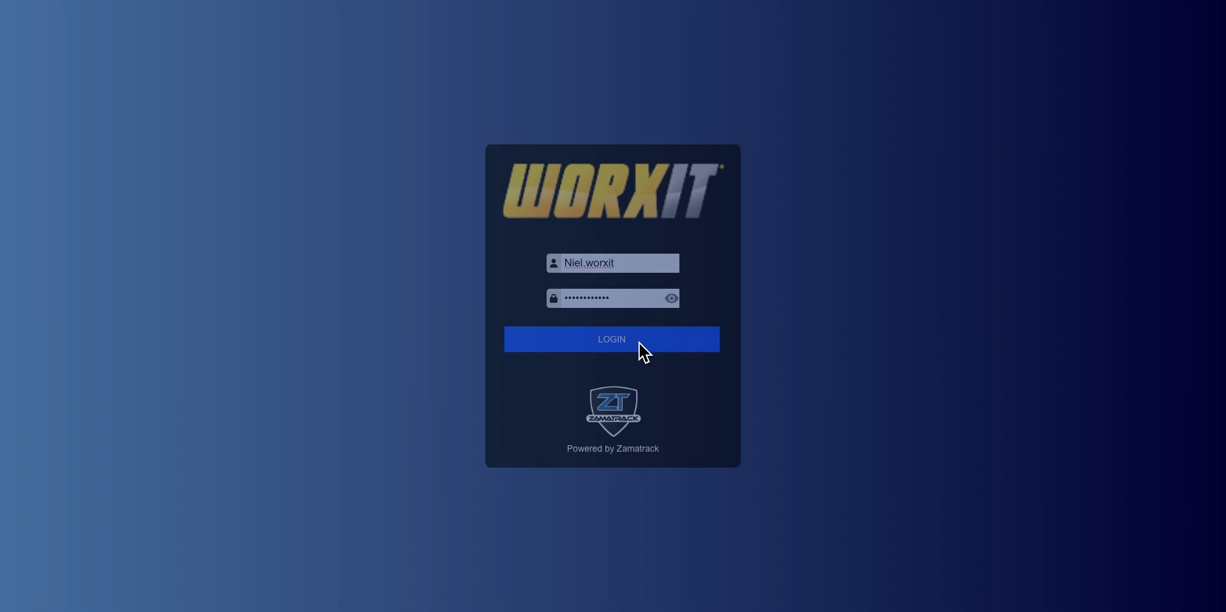
pyautogui.click(611, 342)
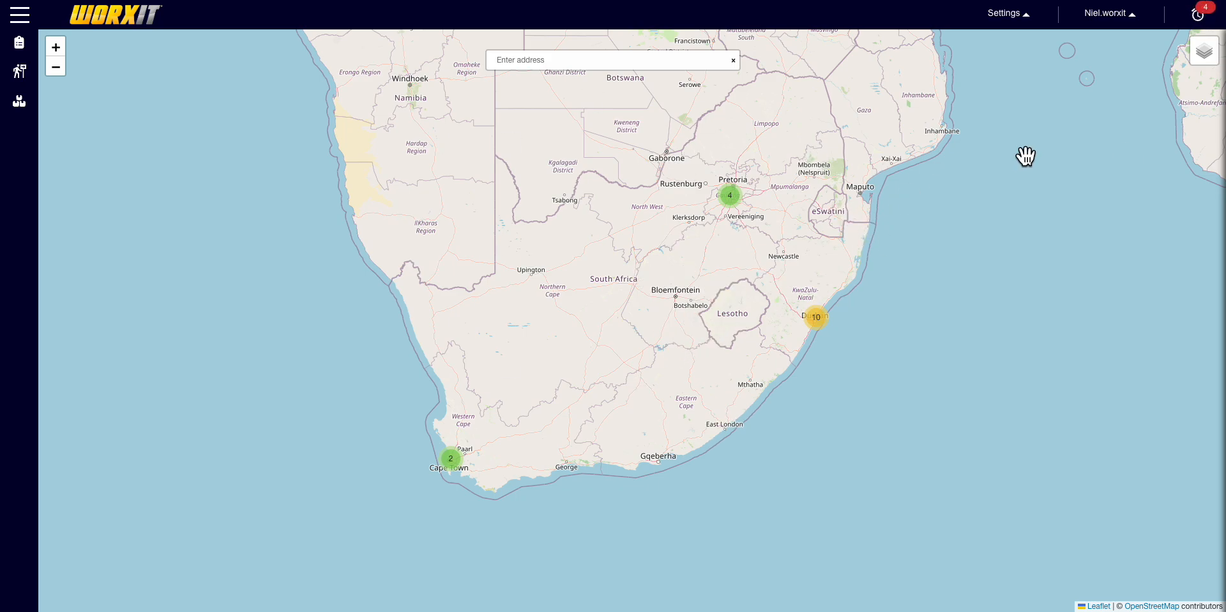
# - Switch the map to satellite imagery and re-centre it on southern Africa
pyautogui.moveTo(1212, 64)
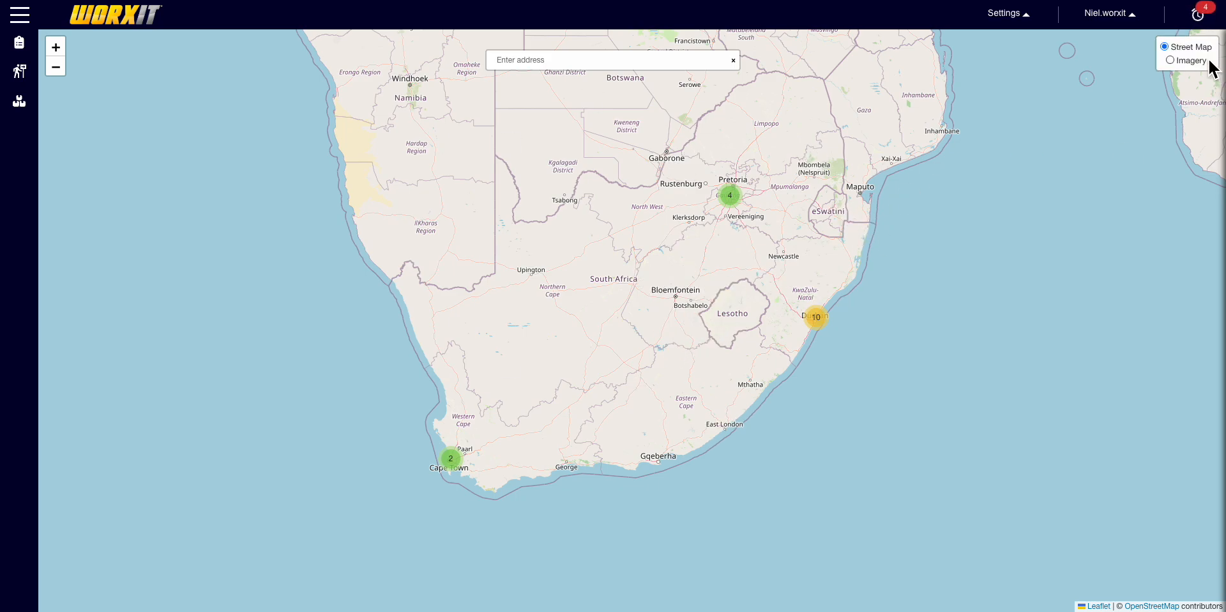
pyautogui.click(1174, 62)
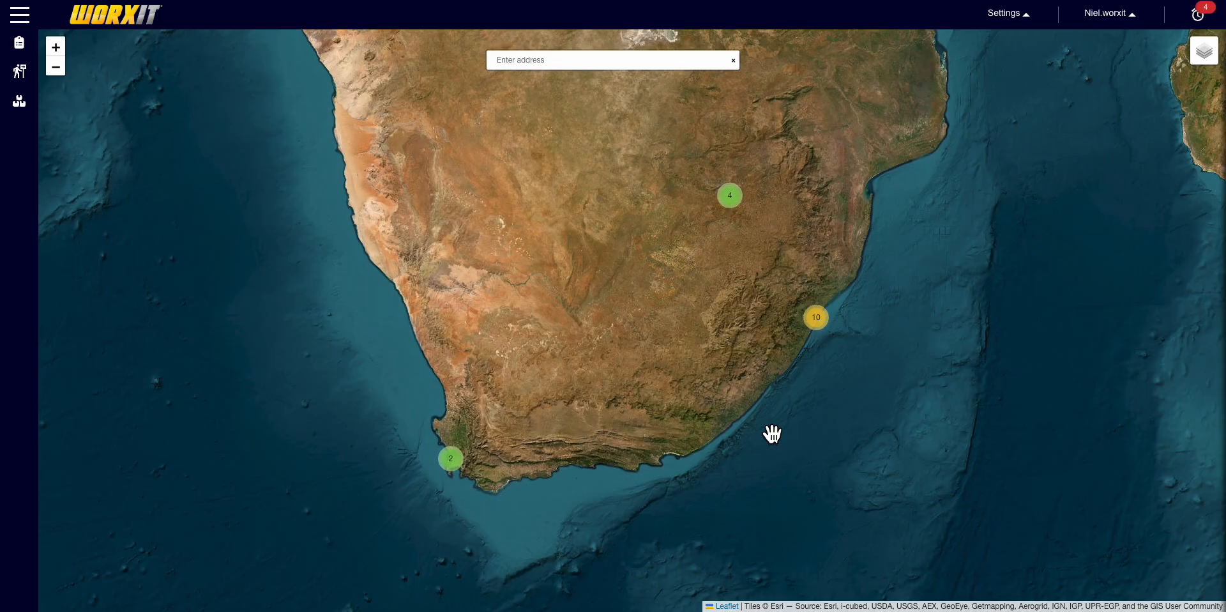
pyautogui.scroll(-1, 758, 462)
pyautogui.scroll(-1, 760, 458)
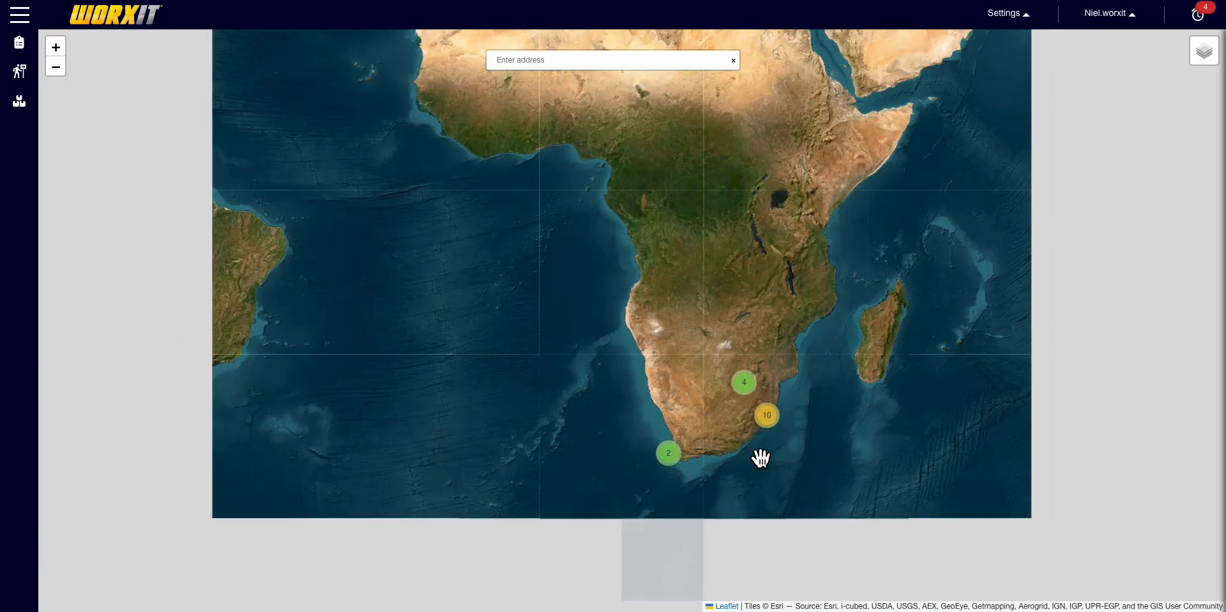
pyautogui.scroll(1, 862, 442)
pyautogui.moveTo(604, 459); pyautogui.dragTo(657, 443)
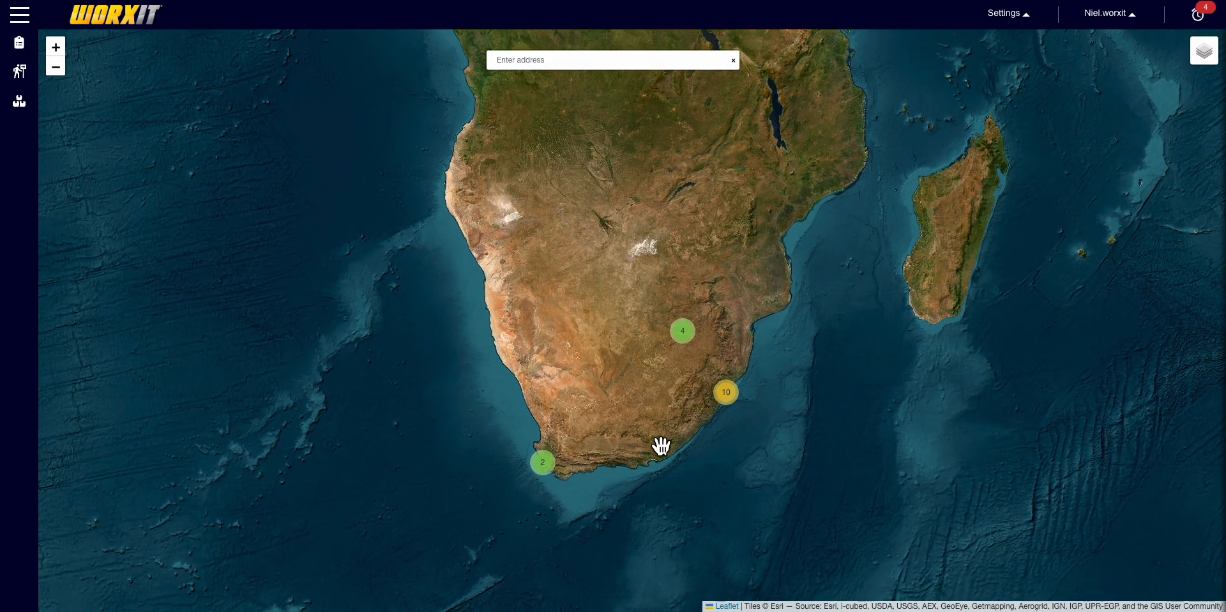
pyautogui.scroll(1, 655, 444)
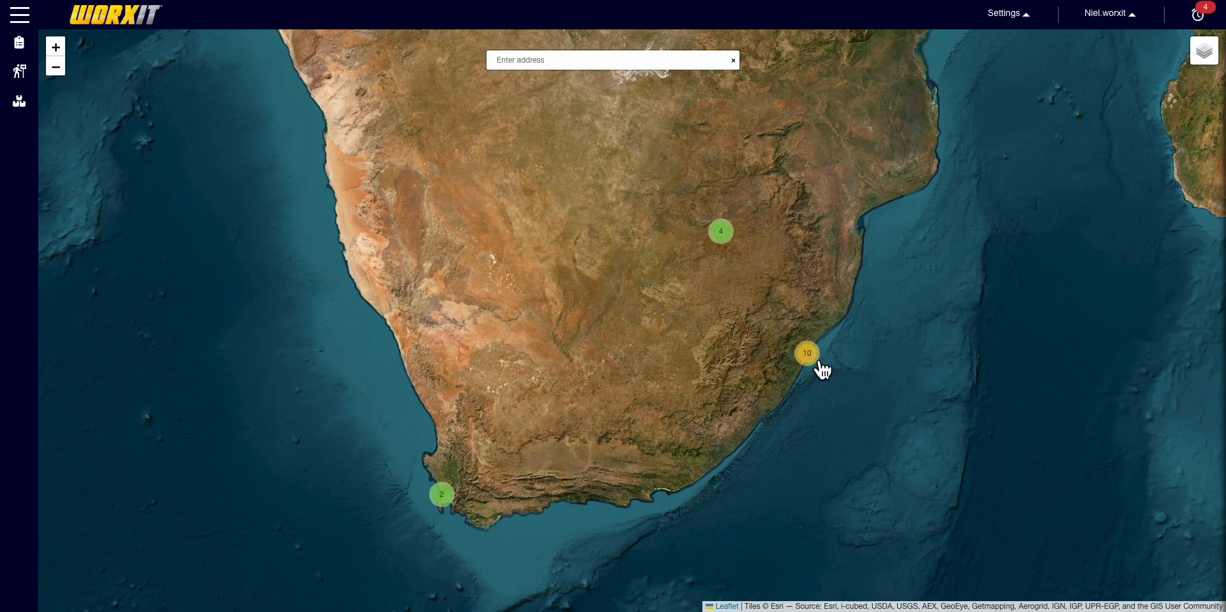
# - Zoom into the Durban cluster of 10, then its cluster of 8 locations
pyautogui.click(818, 361)
pyautogui.scroll(-1, 694, 486)
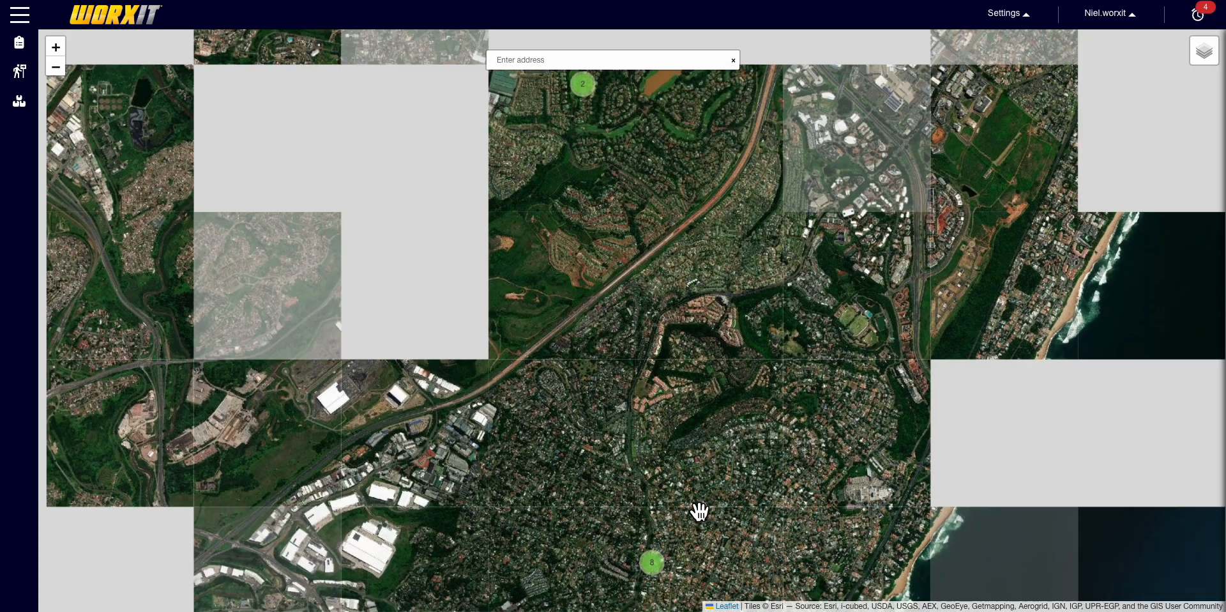
pyautogui.moveTo(737, 501); pyautogui.dragTo(731, 428)
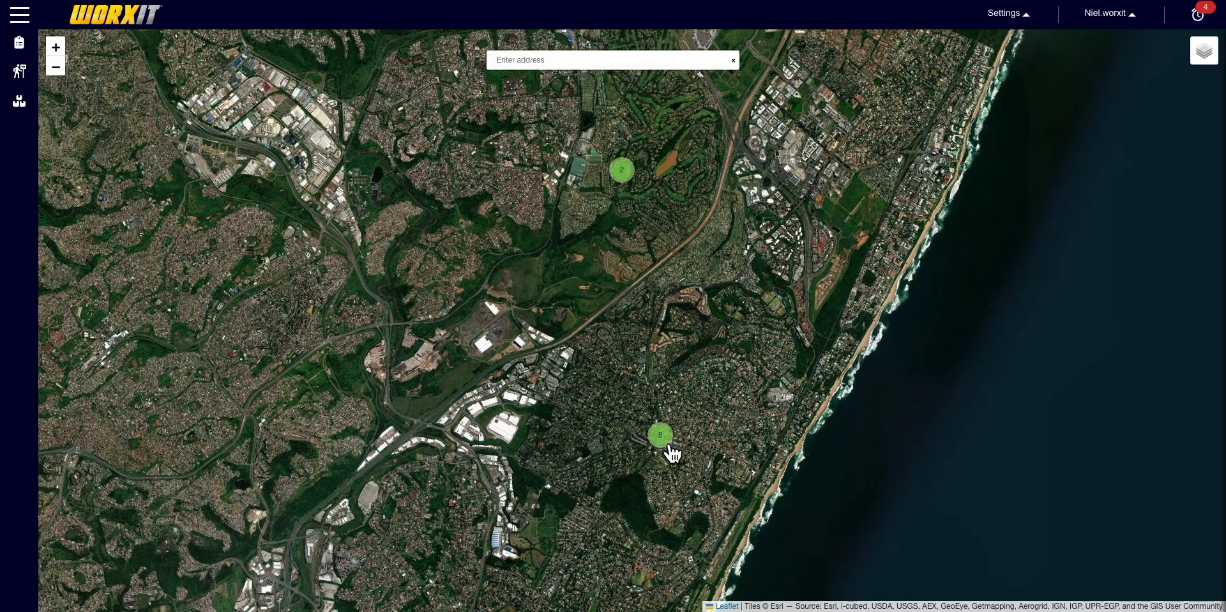
pyautogui.click(663, 439)
pyautogui.scroll(-6, 540, 331)
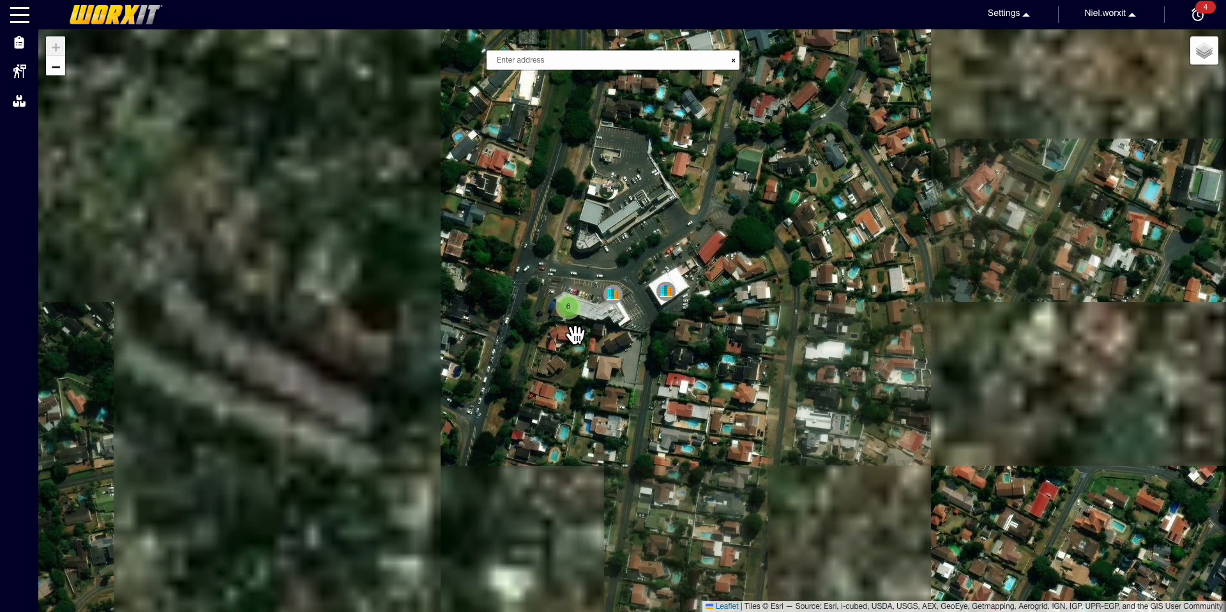
pyautogui.scroll(-3, 666, 426)
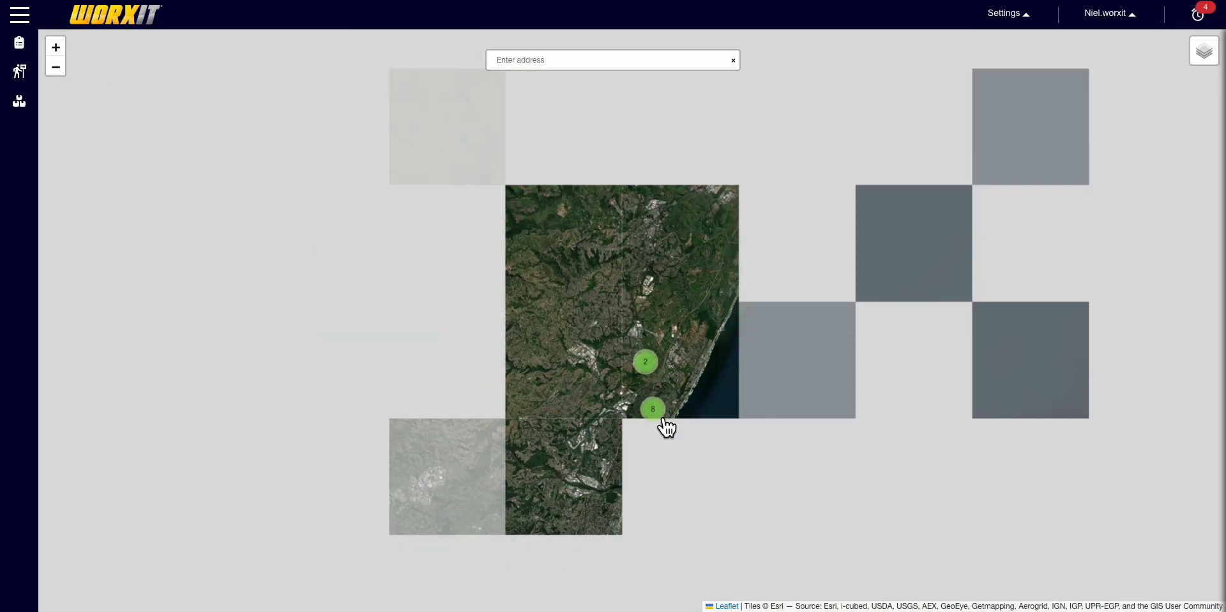
pyautogui.scroll(-3, 571, 484)
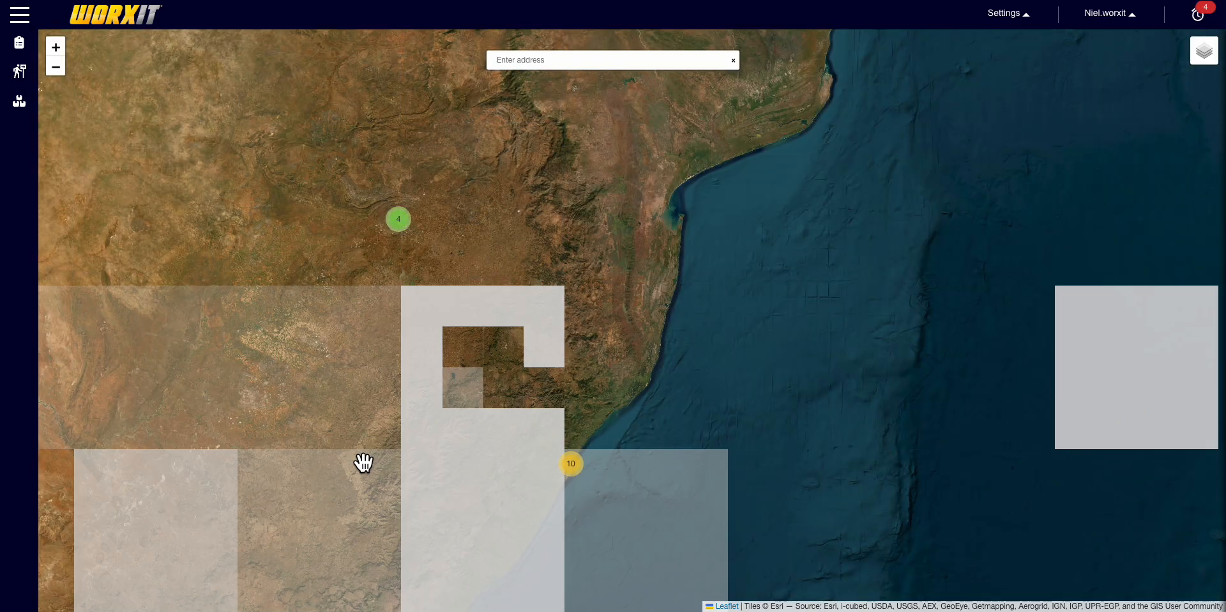
# - Inspect the Cape Town device in its cluster of 2, then view the wider Western Cape
pyautogui.moveTo(363, 463); pyautogui.dragTo(788, 191)
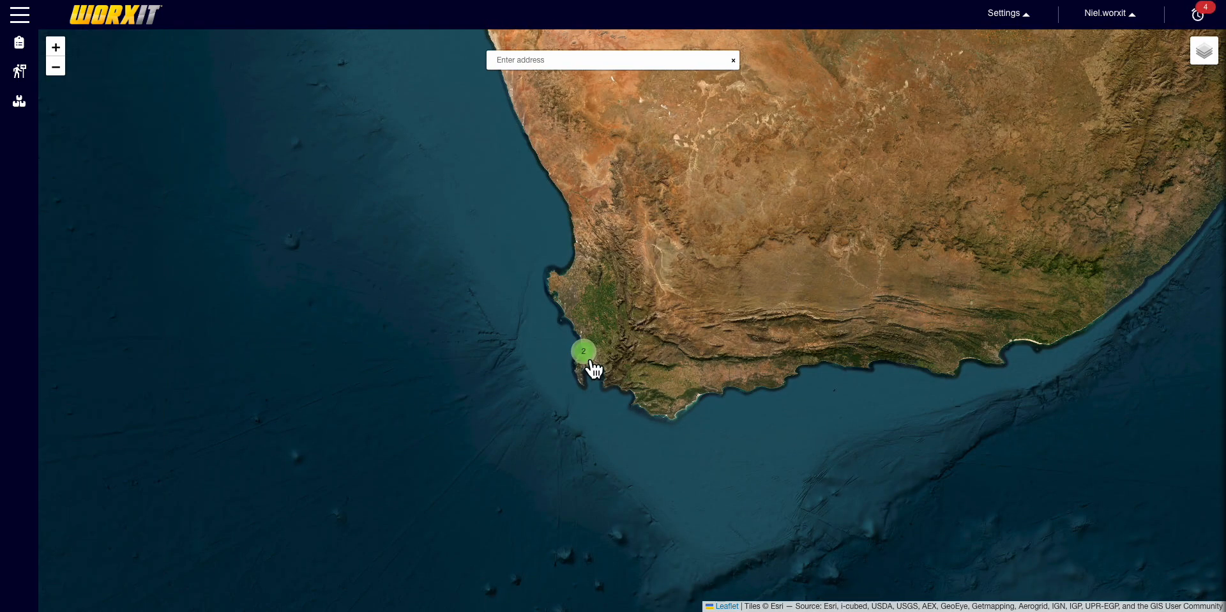
pyautogui.click(583, 353)
pyautogui.click(628, 274)
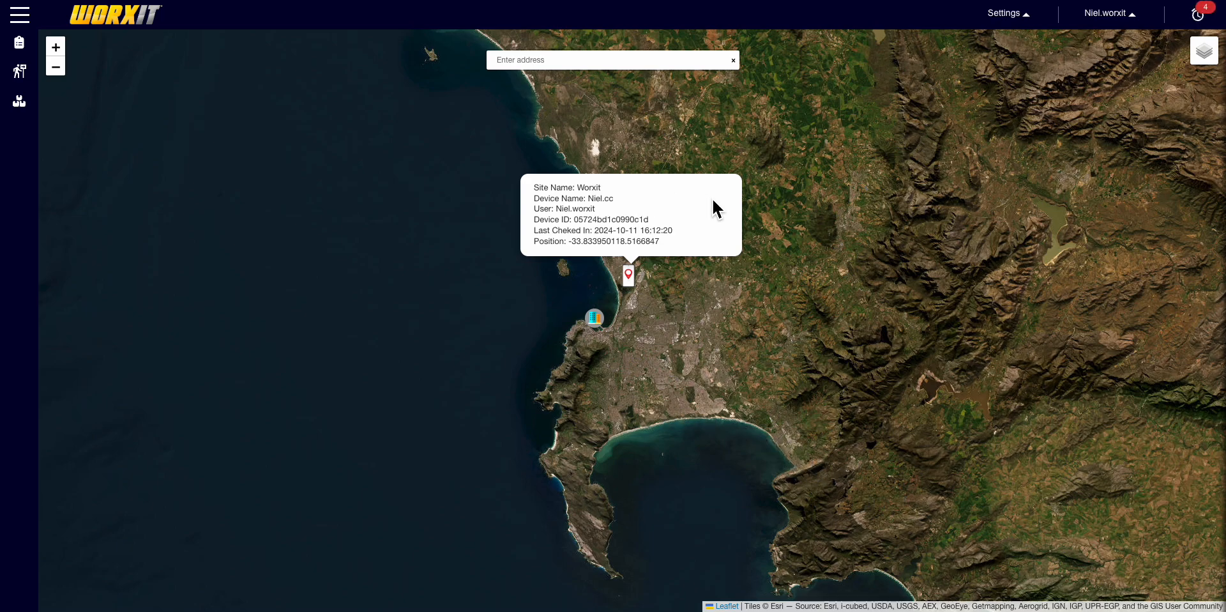
pyautogui.scroll(-2, 891, 259)
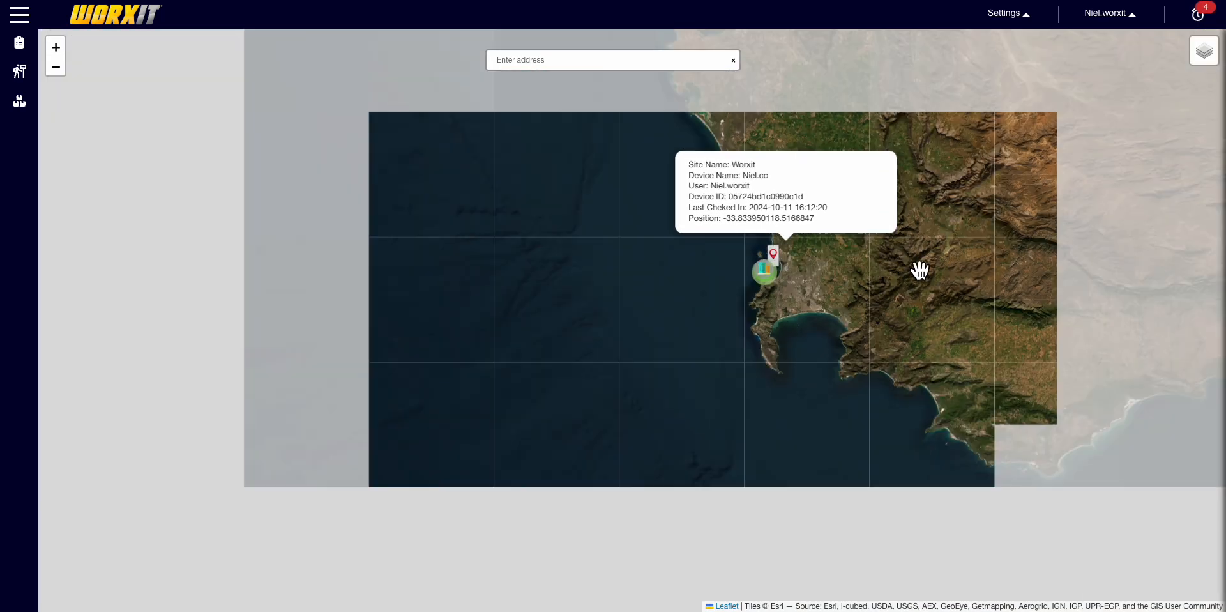
pyautogui.moveTo(997, 280); pyautogui.dragTo(622, 458)
pyautogui.moveTo(888, 306); pyautogui.dragTo(794, 340)
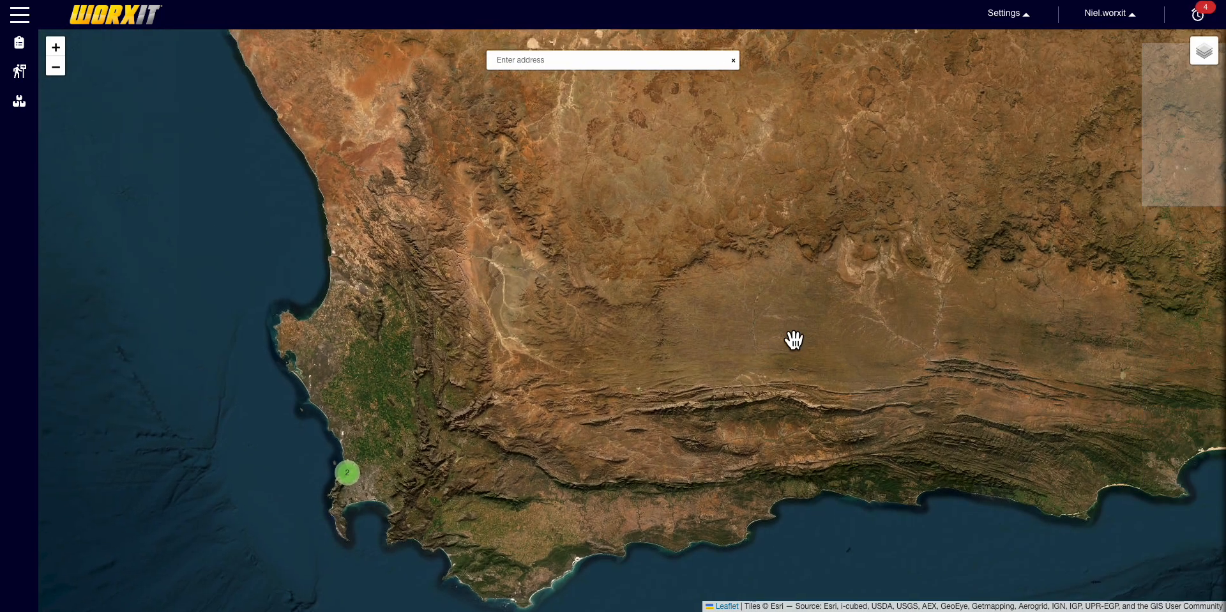
# - Browse the settings and reports/access-control sidebar menus, then open Form Builder from Settings
pyautogui.click(1039, 27)
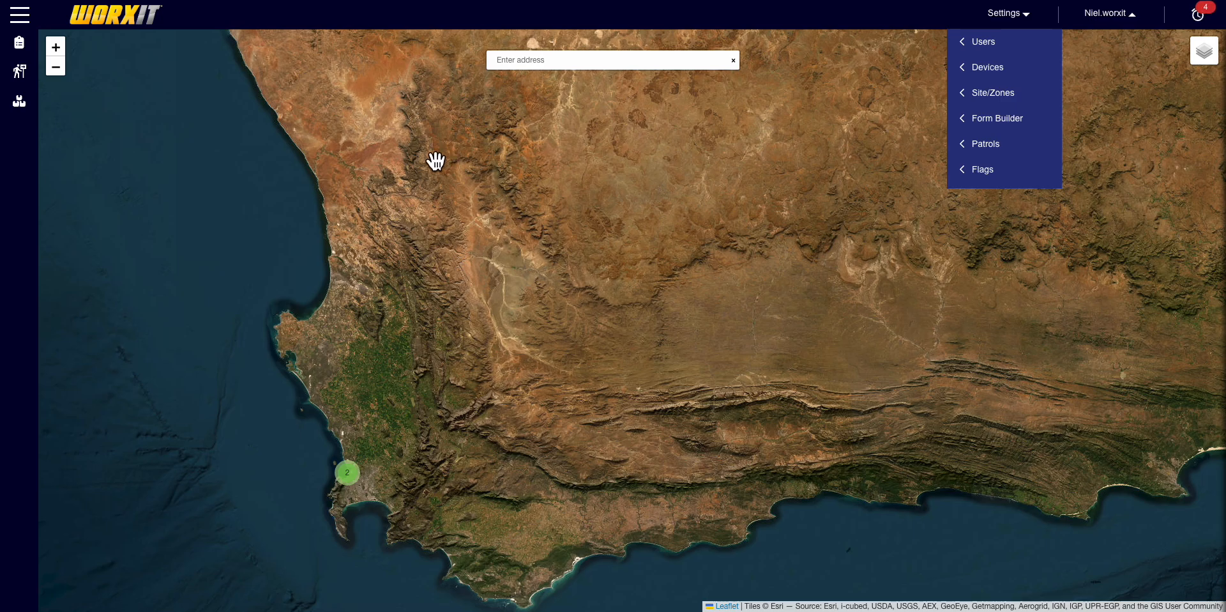
pyautogui.click(262, 127)
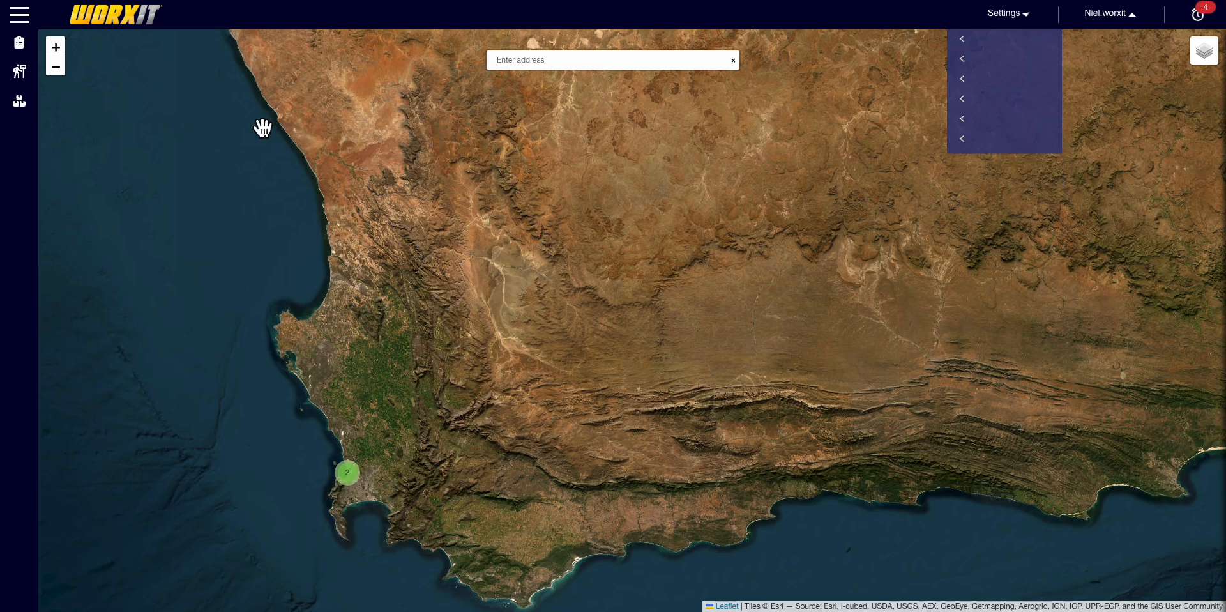
pyautogui.click(20, 51)
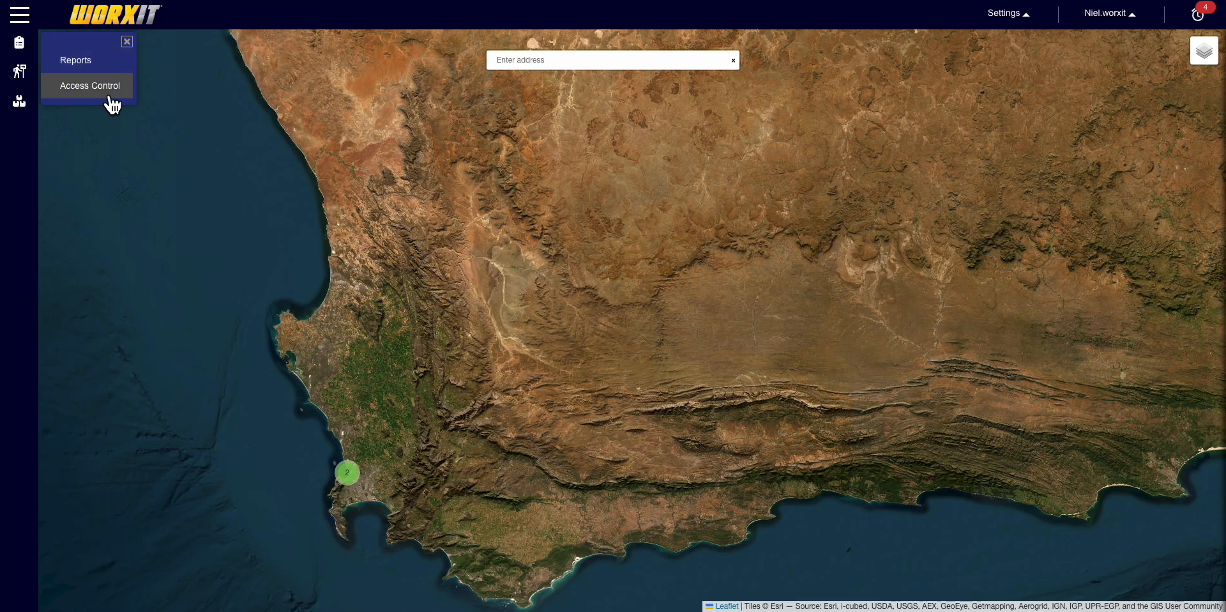
pyautogui.moveTo(20, 71)
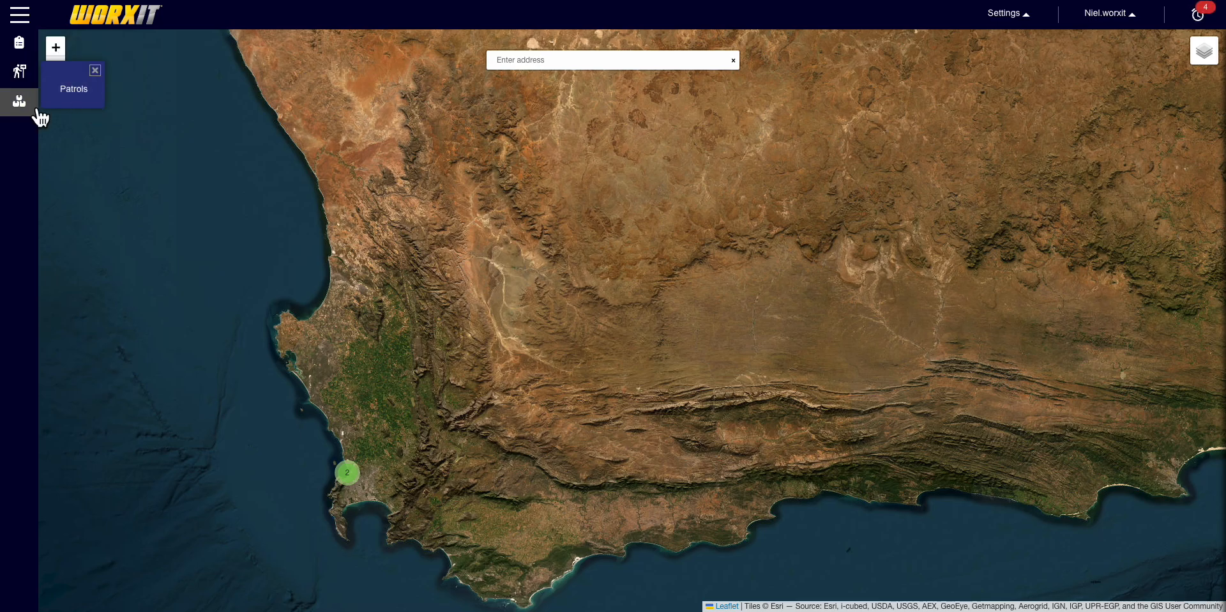
pyautogui.moveTo(35, 109)
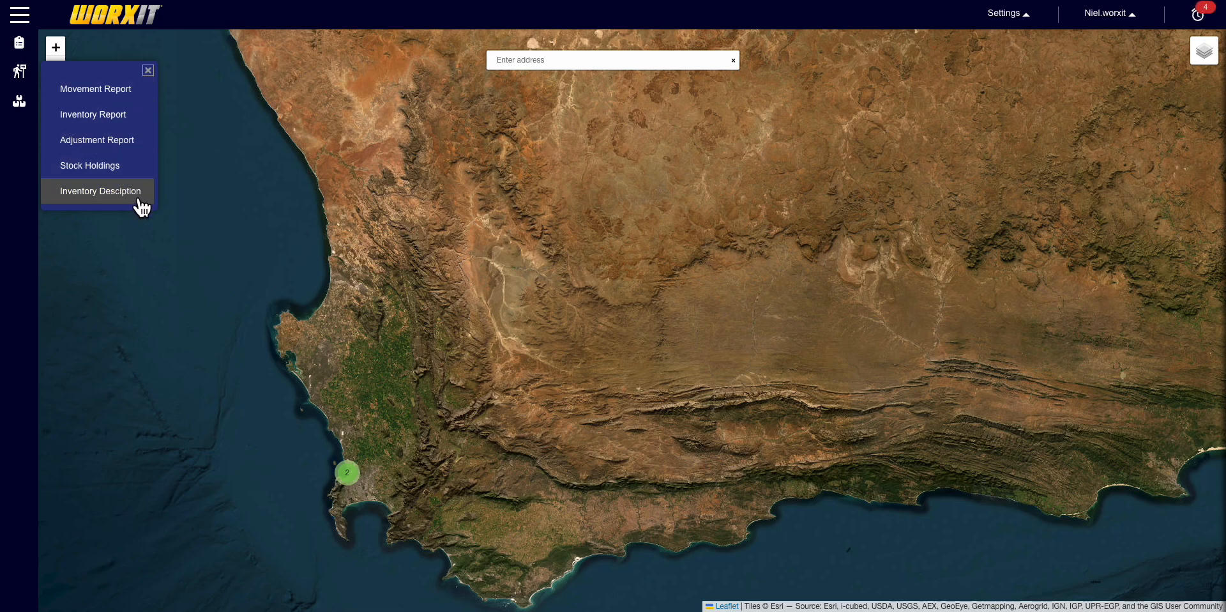
pyautogui.click(148, 70)
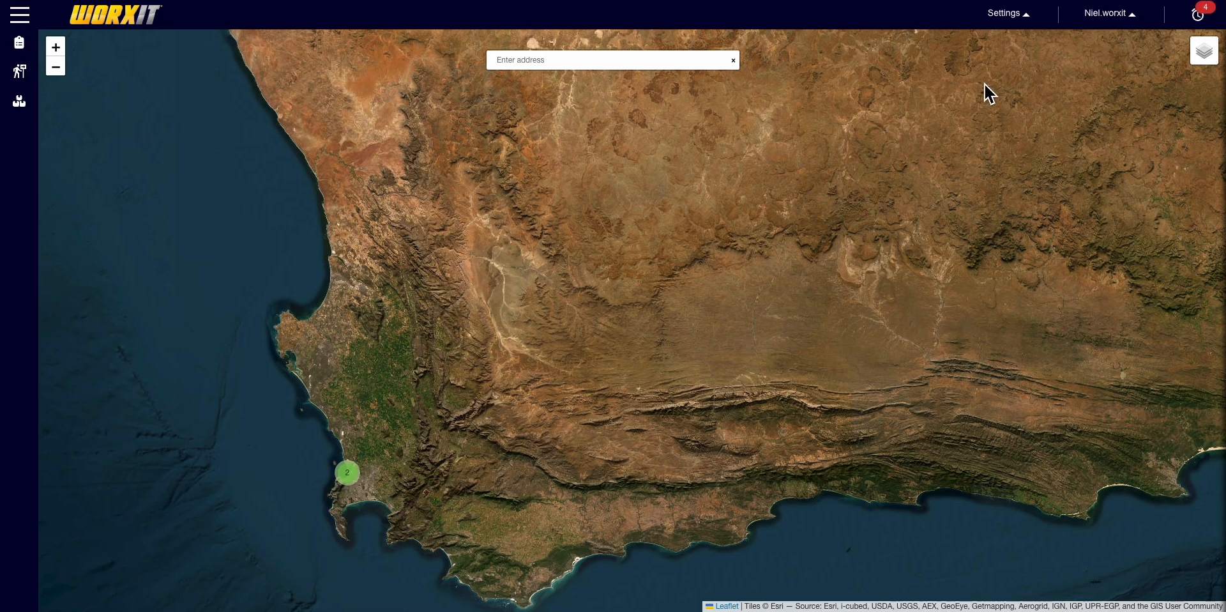
pyautogui.click(1032, 23)
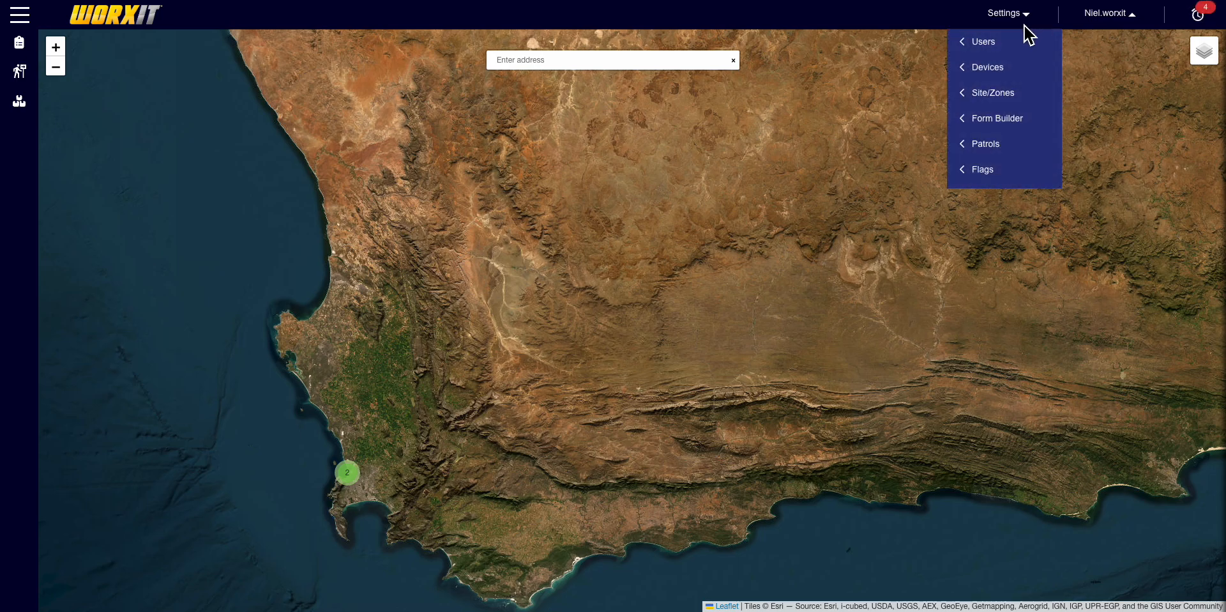
pyautogui.click(996, 119)
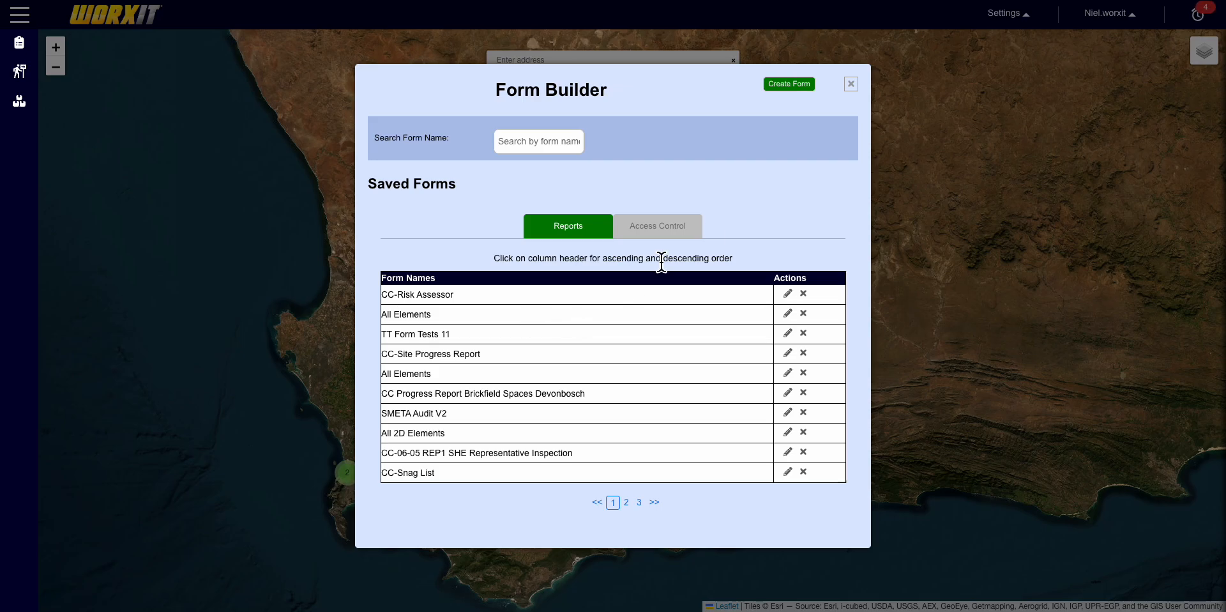
# - Start a new form named 'ABC - 05 - A001 Risk Assessment'
pyautogui.click(803, 89)
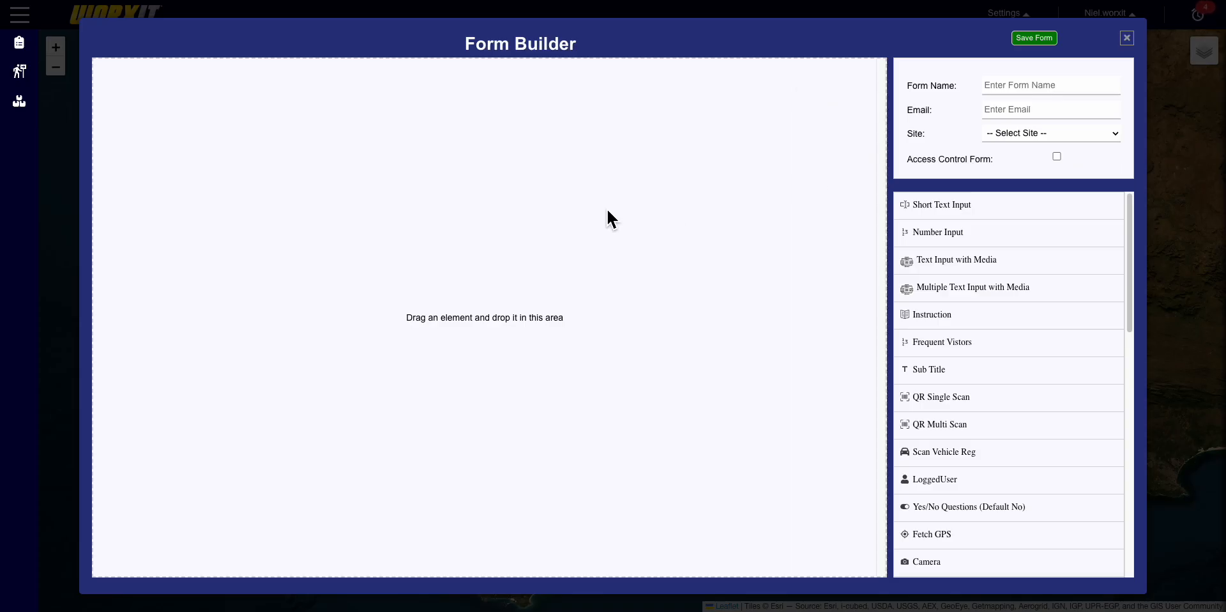
pyautogui.click(1079, 89)
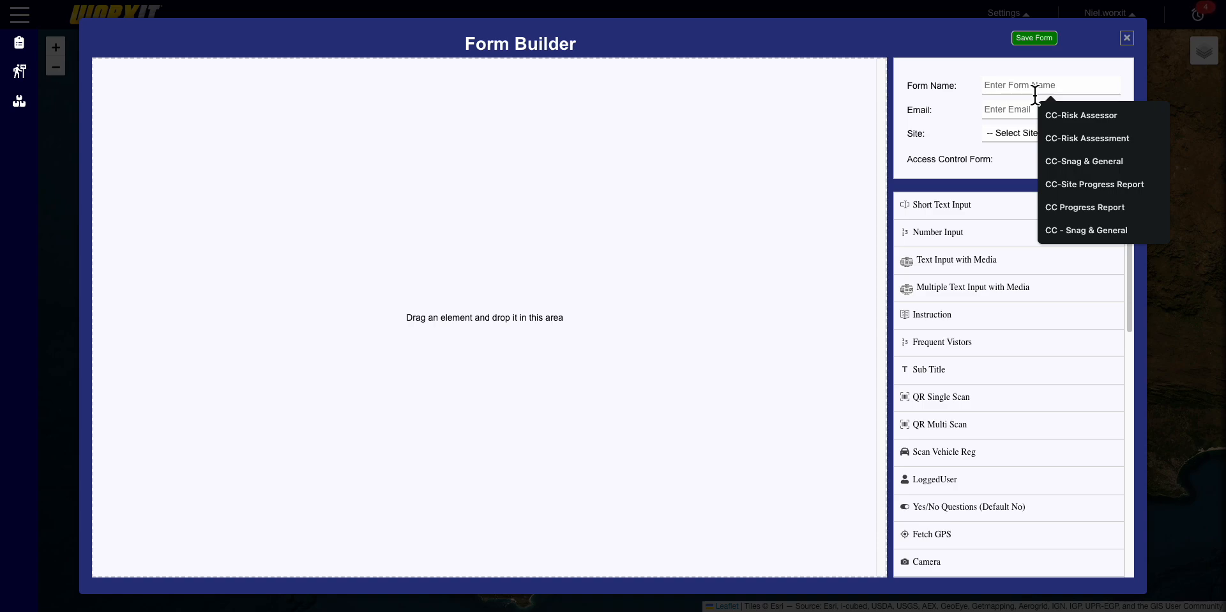
pyautogui.write('ABC - 05 - A001 Risk Assessor')
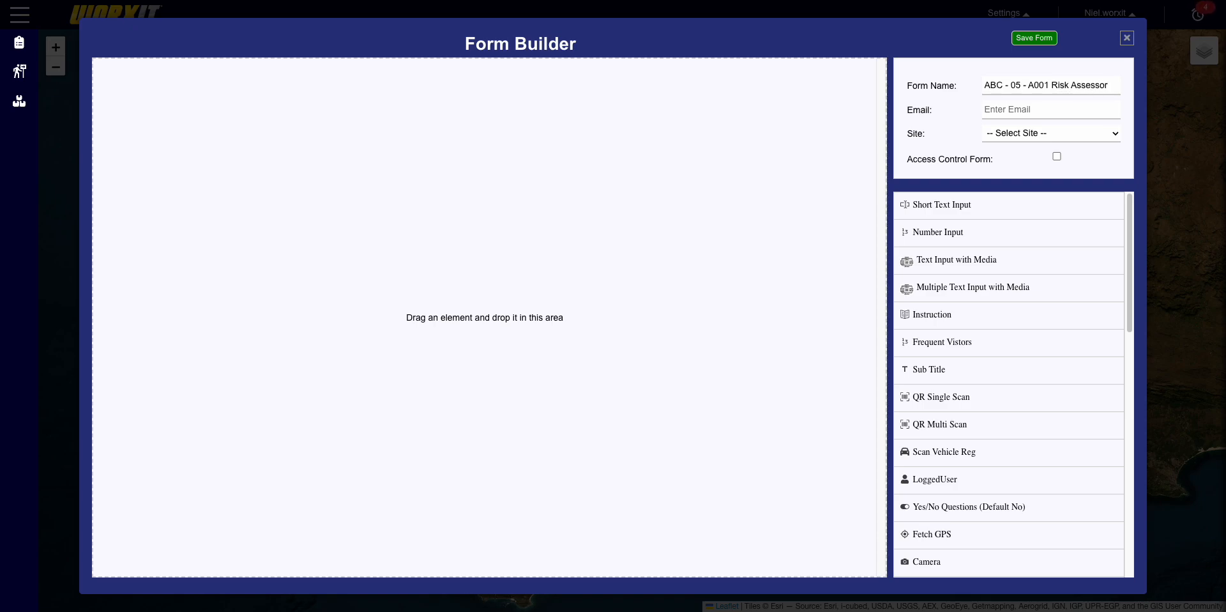
pyautogui.write('mp')
pyautogui.press('BackSpace')
pyautogui.press('BackSpace')
pyautogui.press('BackSpace')
pyautogui.write('ment')
# - Enter the form's notification e-mail address and assign the form to the Worxit site
pyautogui.click(1016, 115)
pyautogui.click(1084, 141)
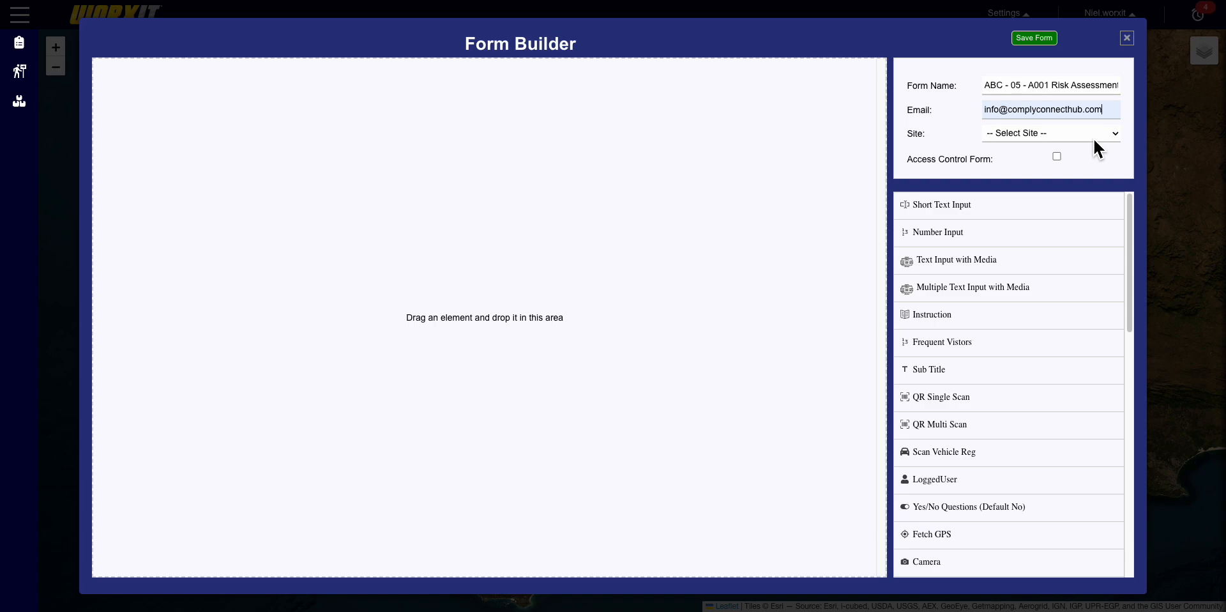
pyautogui.write(',')
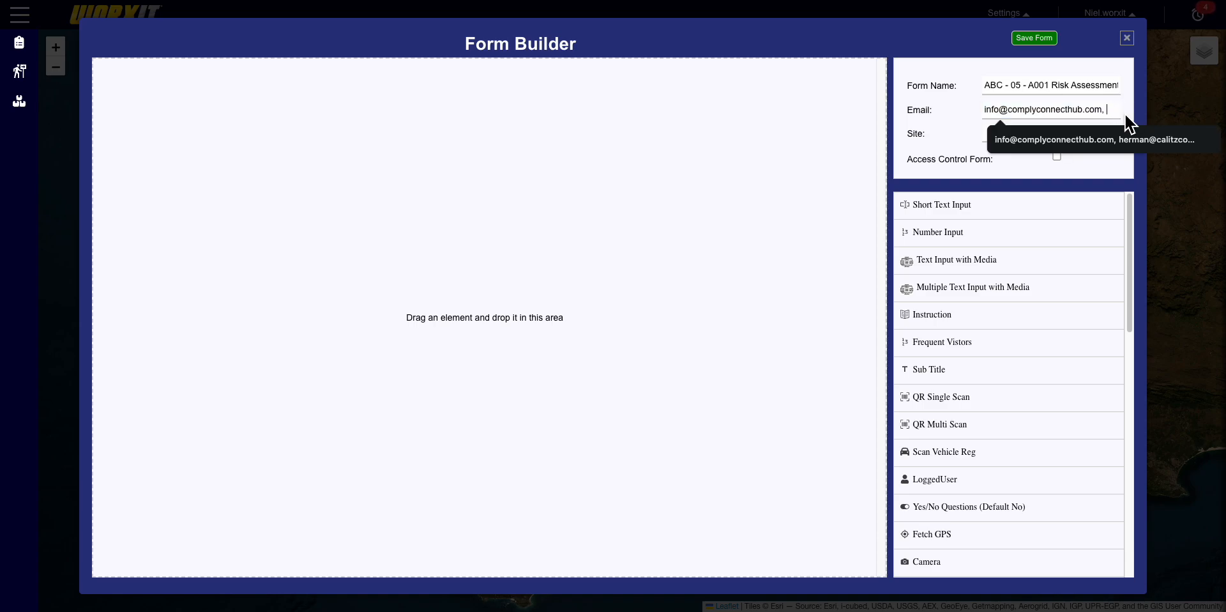
pyautogui.press('BackSpace')
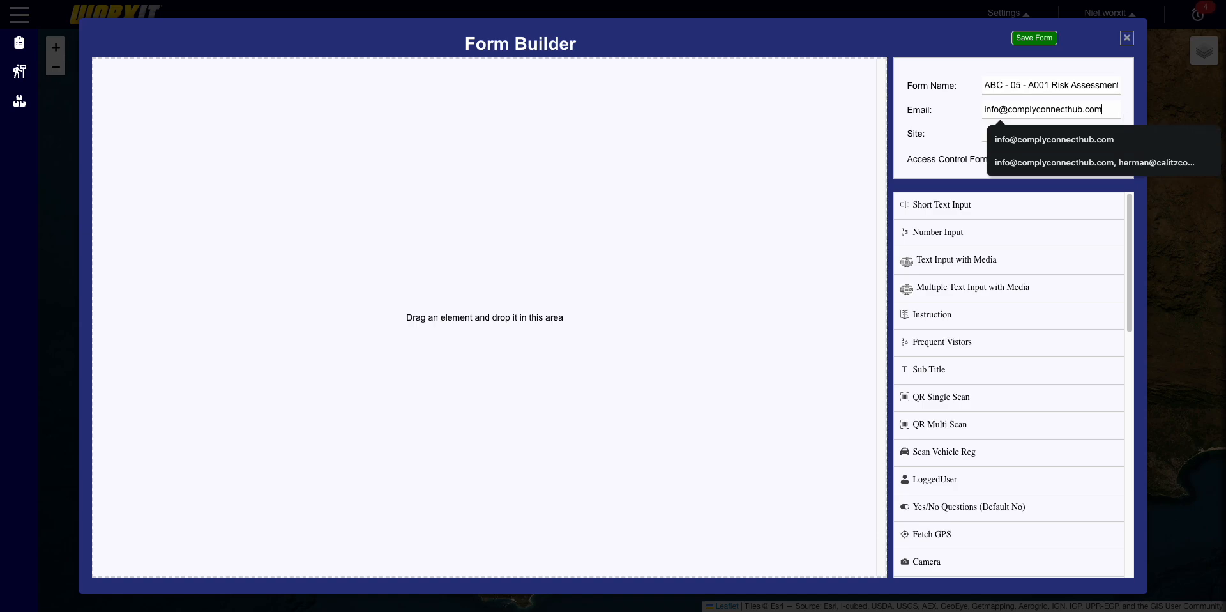
pyautogui.click(913, 126)
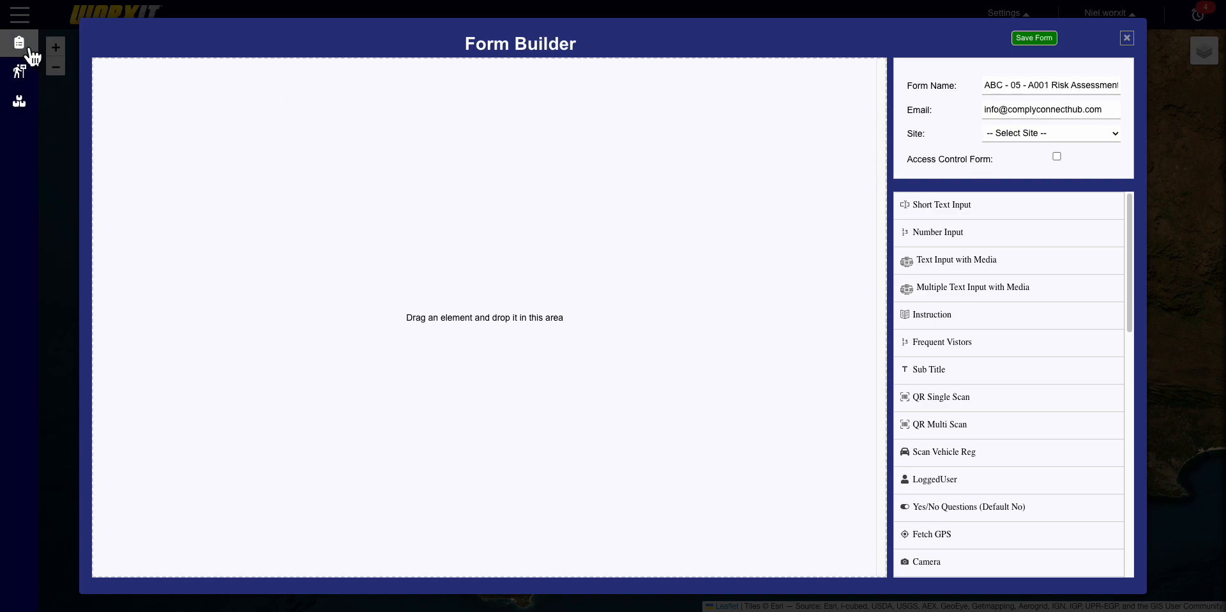
pyautogui.click(1118, 136)
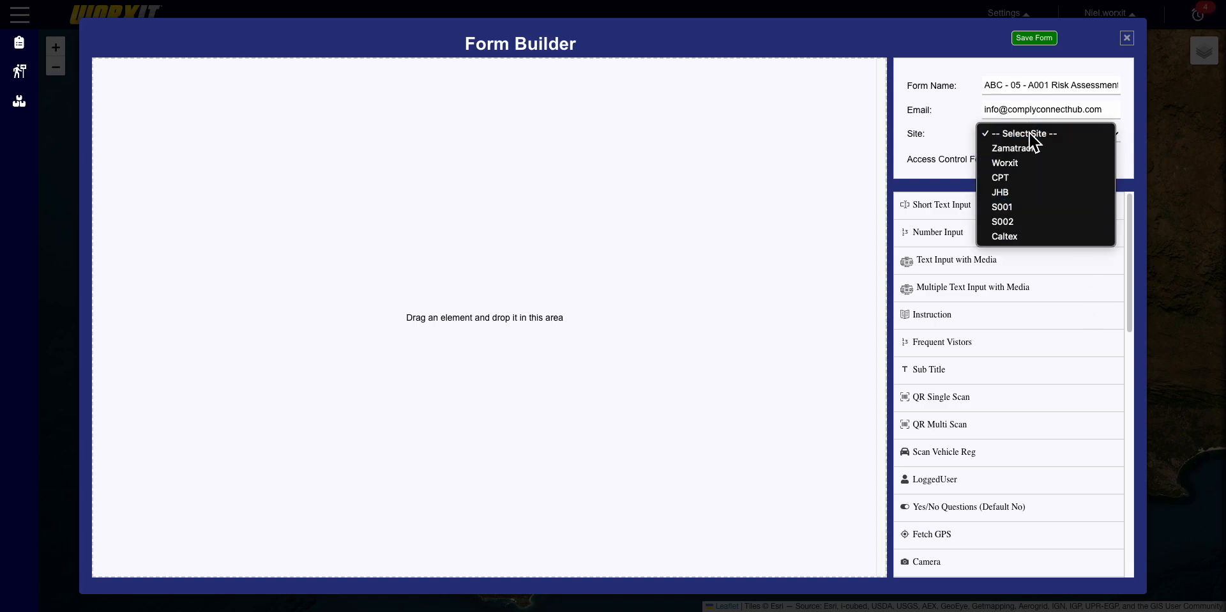
pyautogui.click(1062, 167)
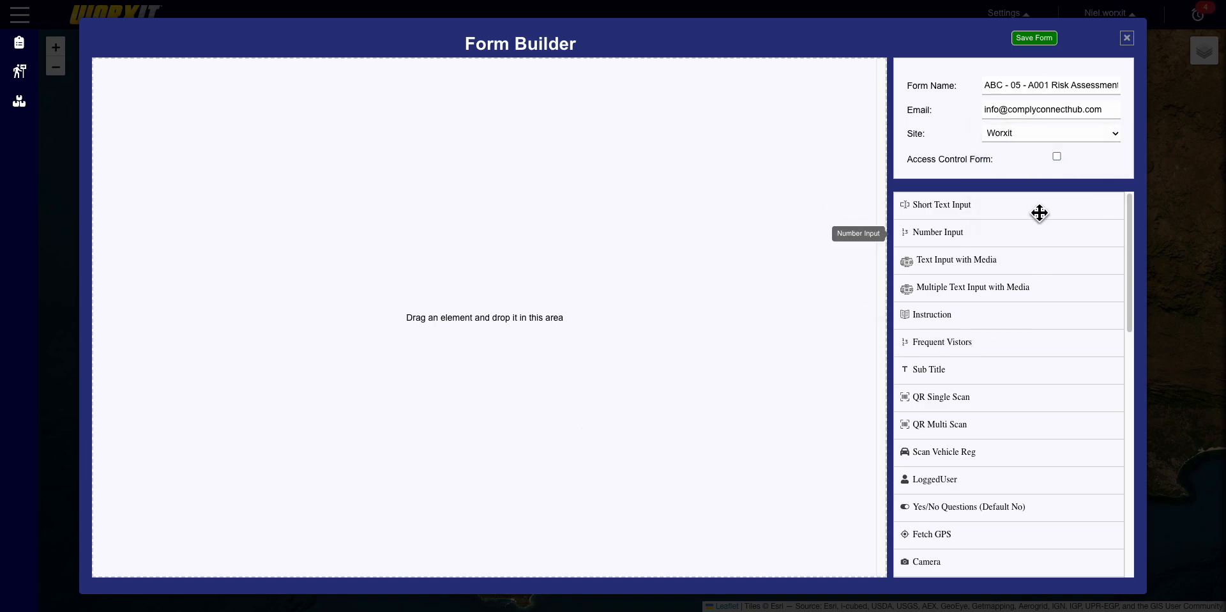
# - Add a Short Text Input question labelled 'Has audit been complete?'
pyautogui.scroll(-10, 1031, 255)
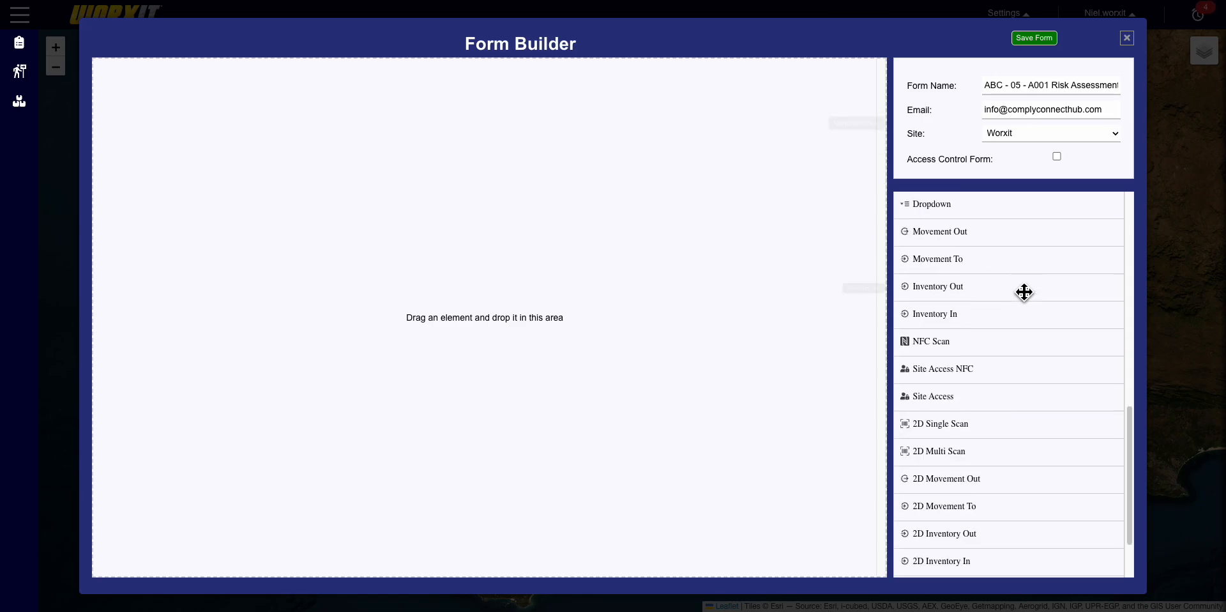
pyautogui.scroll(-3, 1029, 321)
pyautogui.scroll(12, 1050, 504)
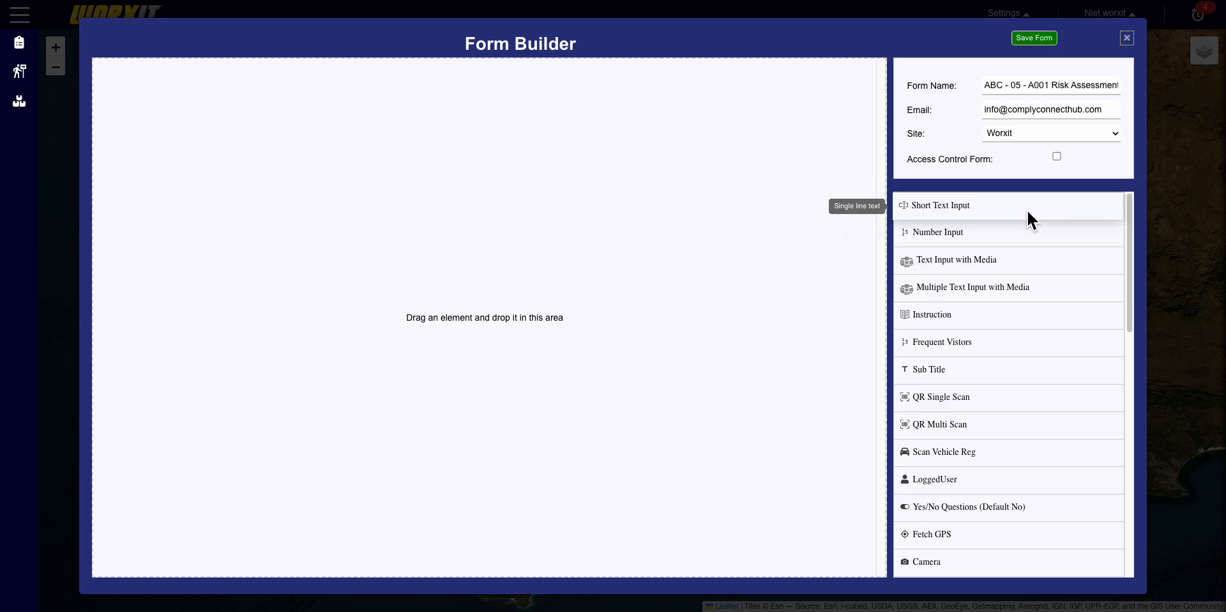
pyautogui.moveTo(1034, 216); pyautogui.dragTo(755, 212)
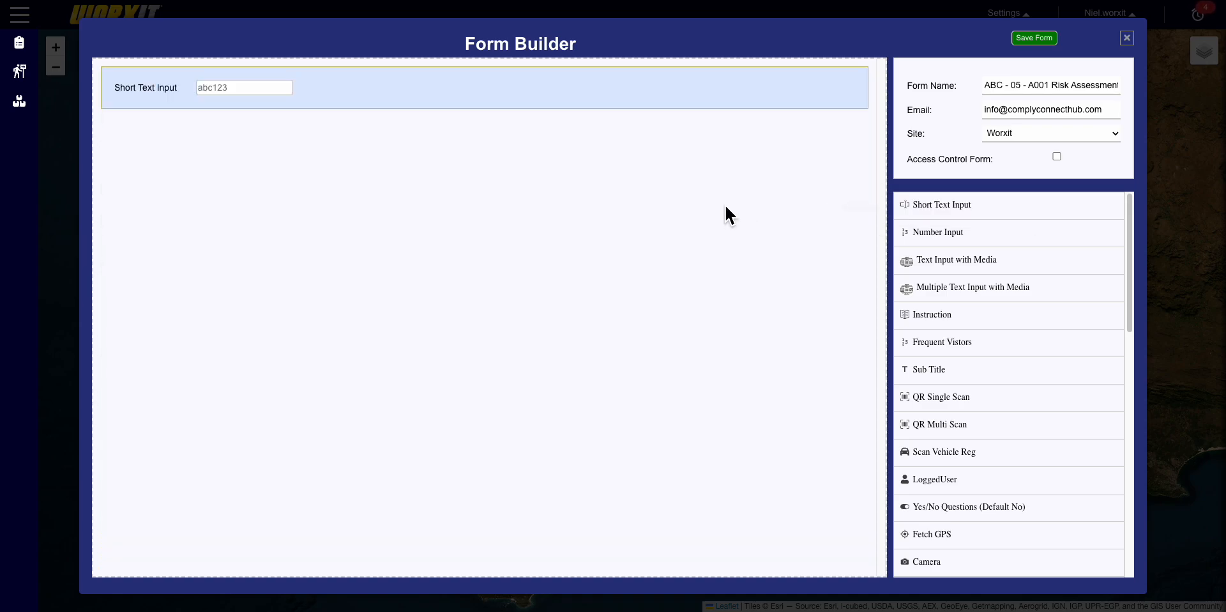
pyautogui.click(788, 81)
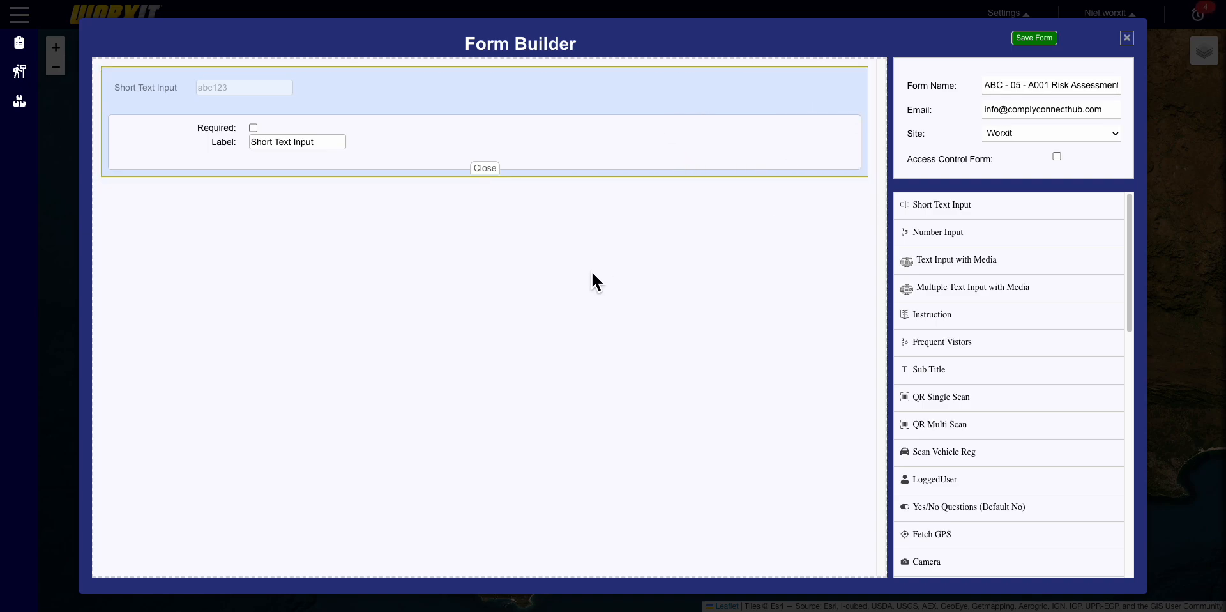
pyautogui.moveTo(323, 143); pyautogui.dragTo(257, 156)
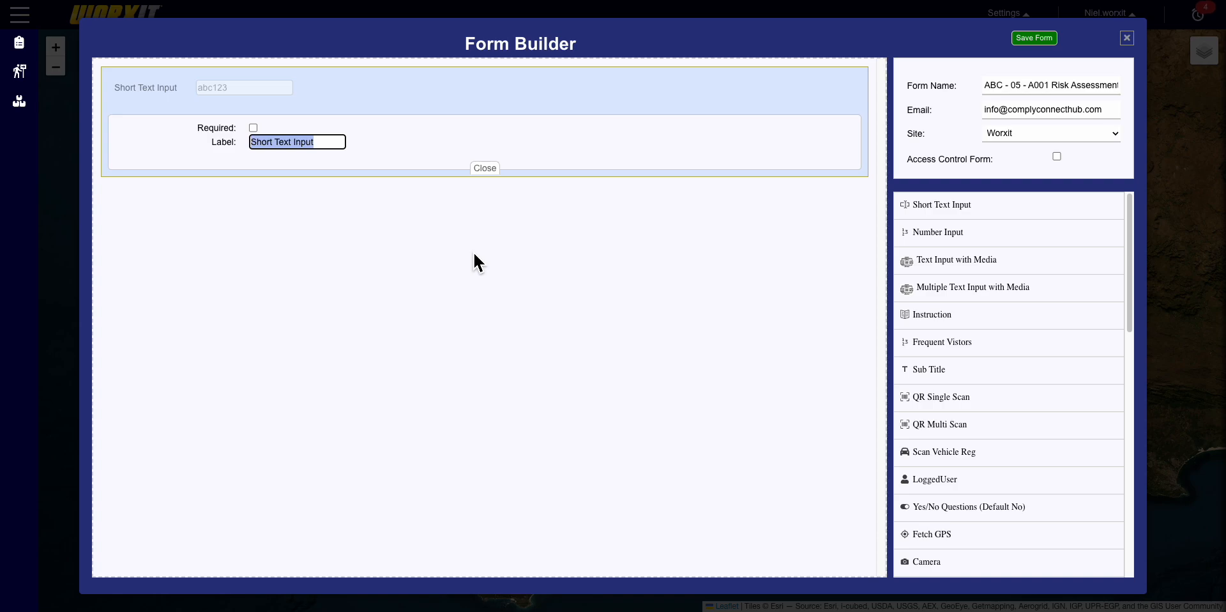
pyautogui.write('Has i')
pyautogui.write('nv')
pyautogui.press('BackSpace')
pyautogui.press('BackSpace')
pyautogui.press('BackSpace')
pyautogui.write('w')
pyautogui.press('BackSpace')
pyautogui.write('a')
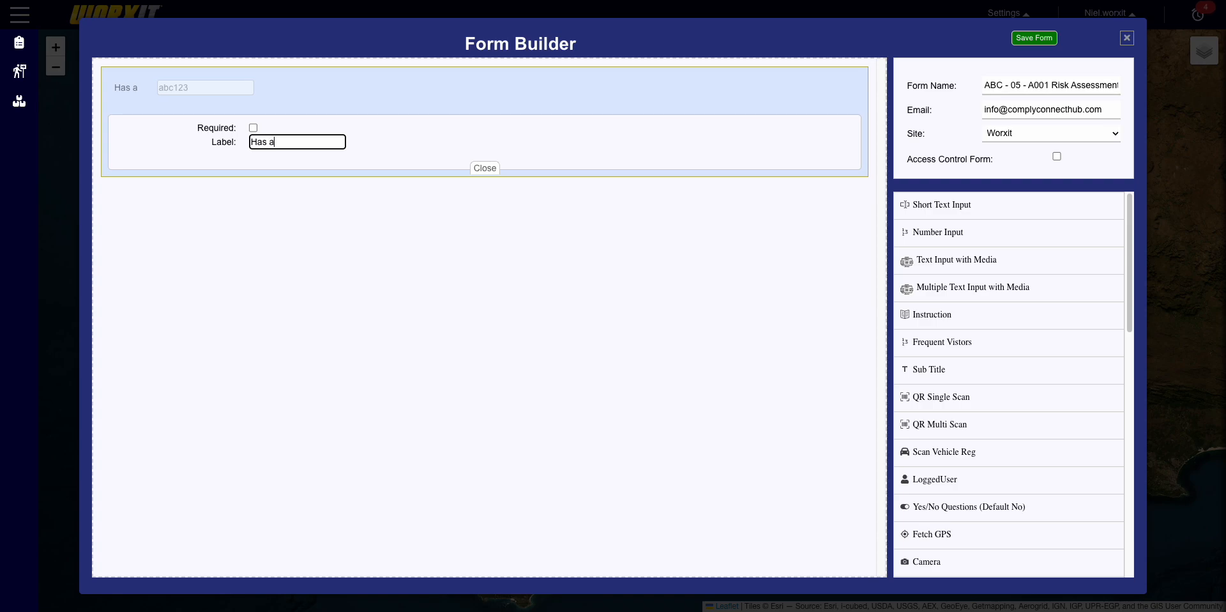
pyautogui.write('udit been ')
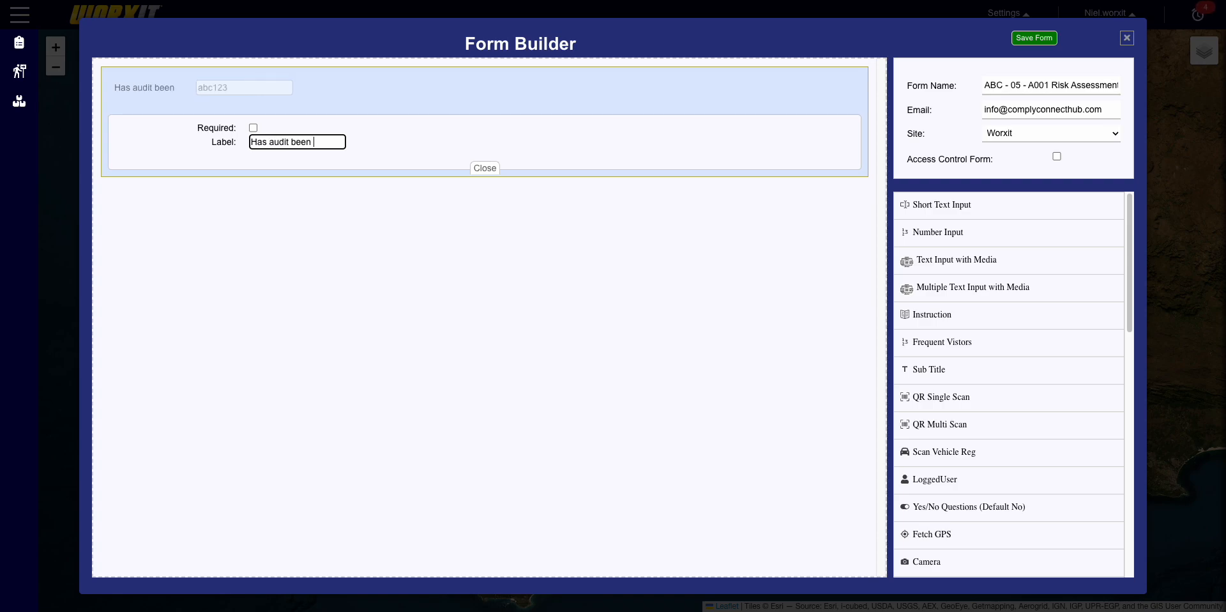
pyautogui.write('comple')
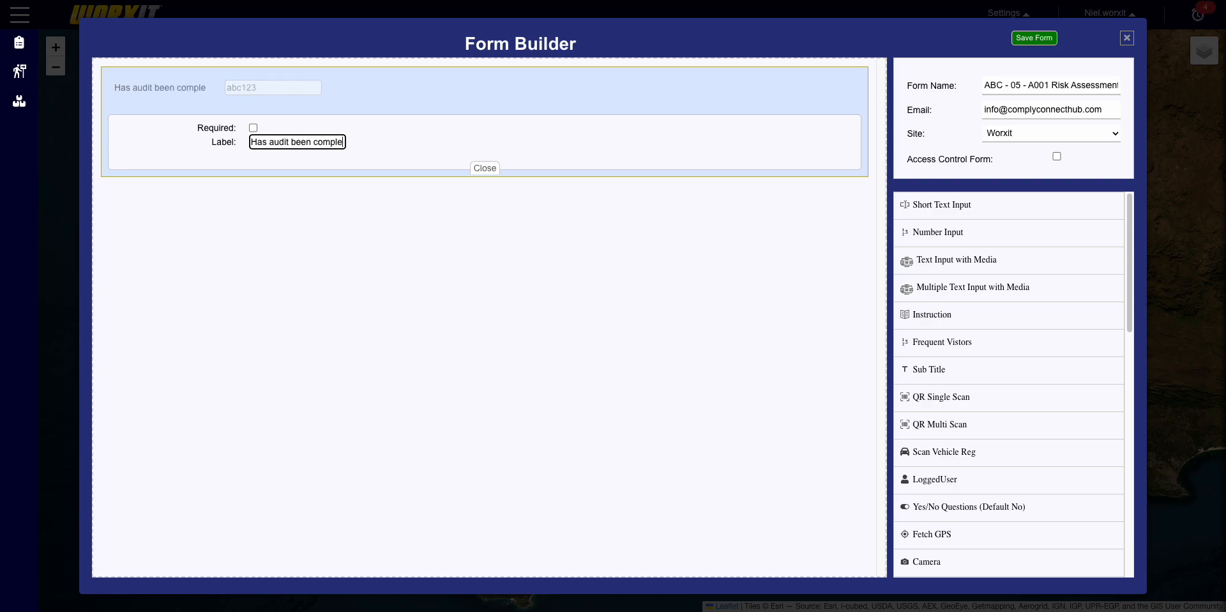
pyautogui.write('te?')
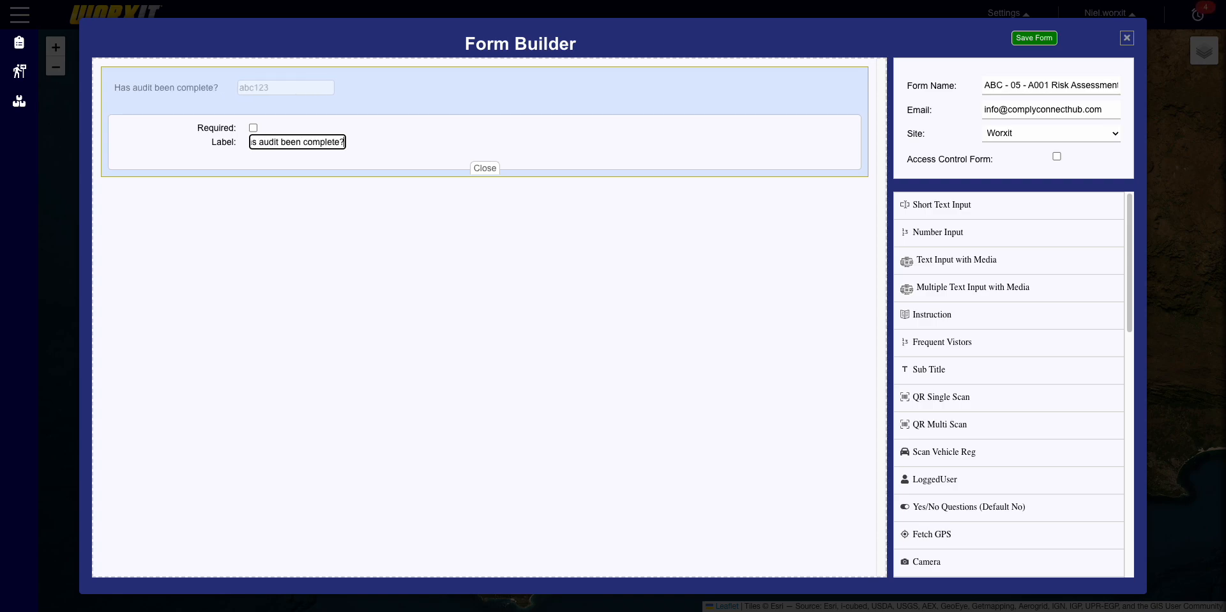
pyautogui.click(494, 169)
# - Add a Text Input with Media field below it, relabelled 'Text Input with Media?'
pyautogui.moveTo(135, 91)
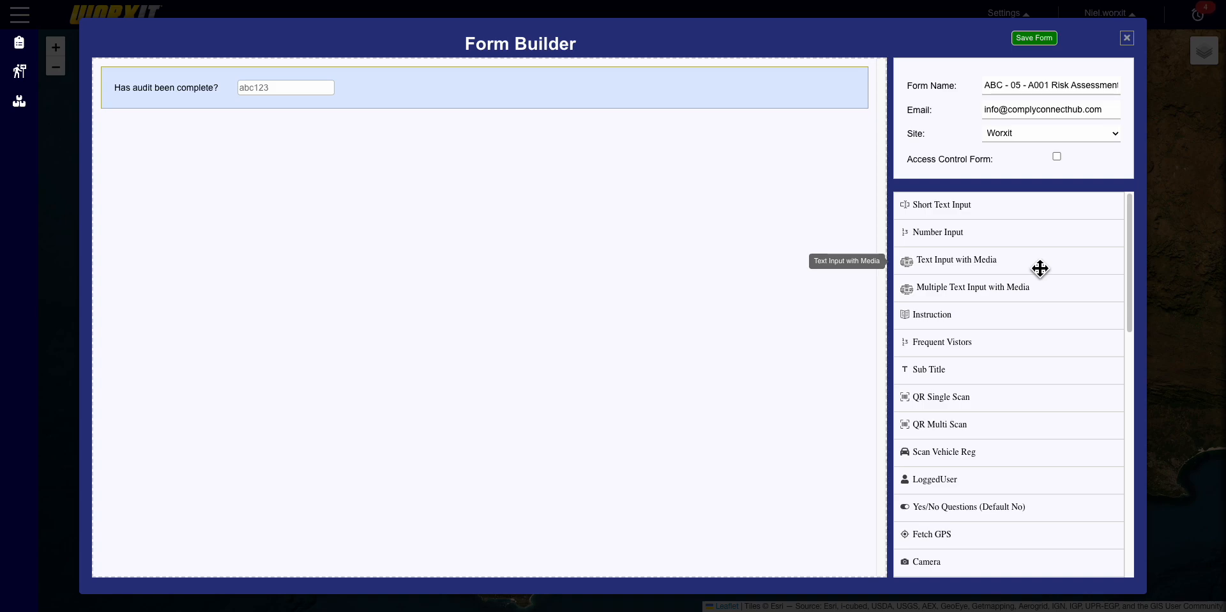
pyautogui.moveTo(1040, 269); pyautogui.dragTo(611, 219)
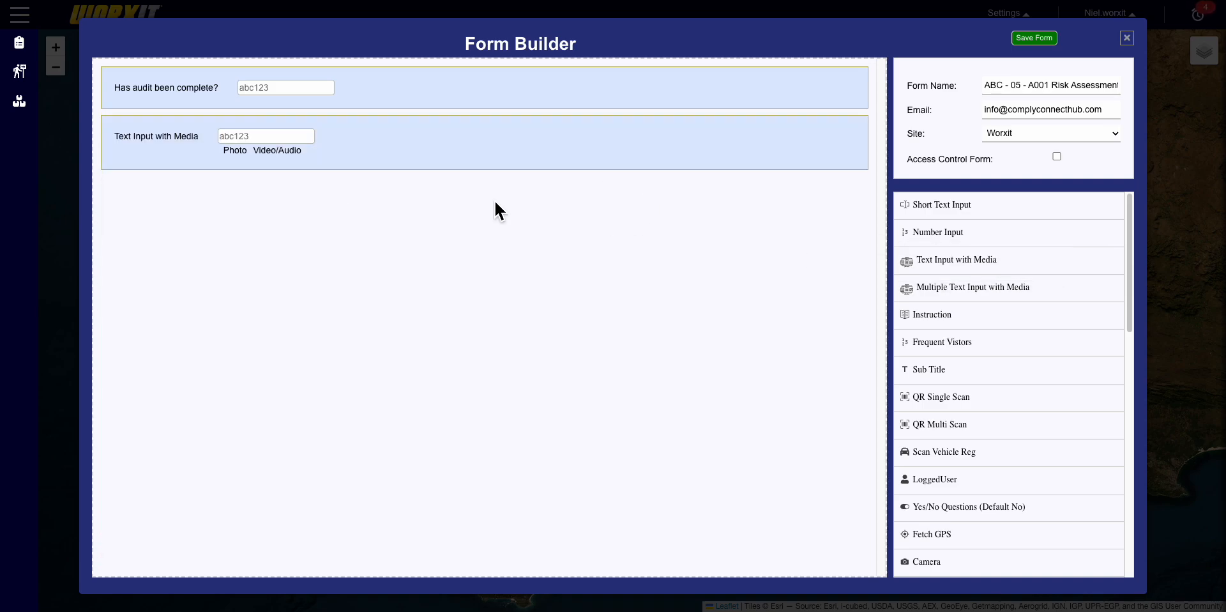
pyautogui.moveTo(268, 148)
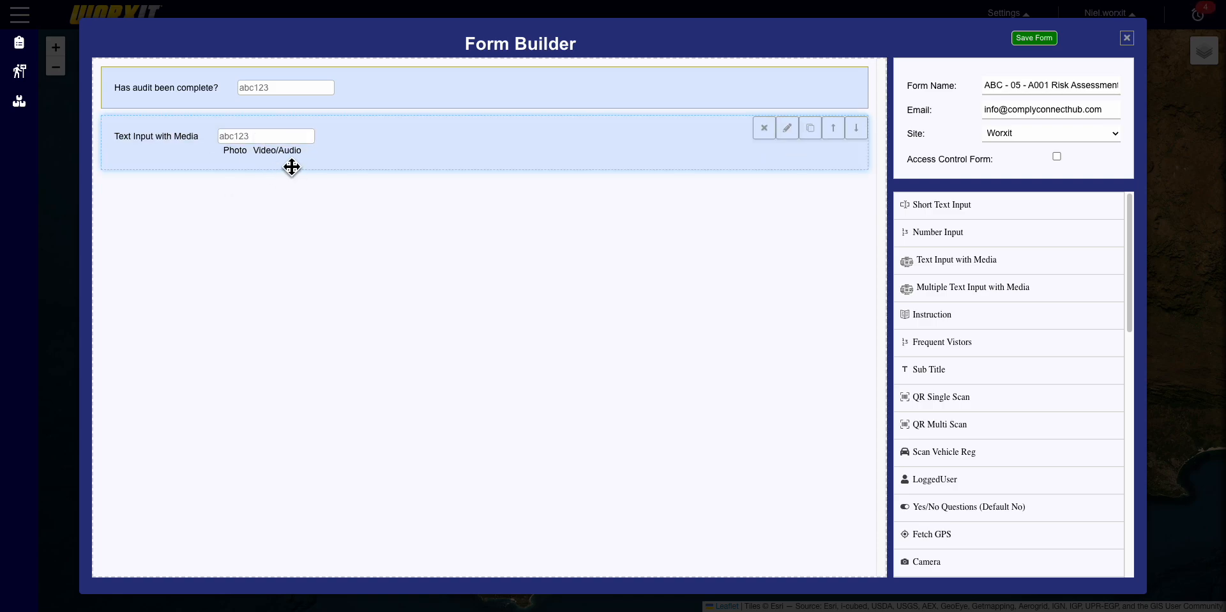
pyautogui.click(789, 134)
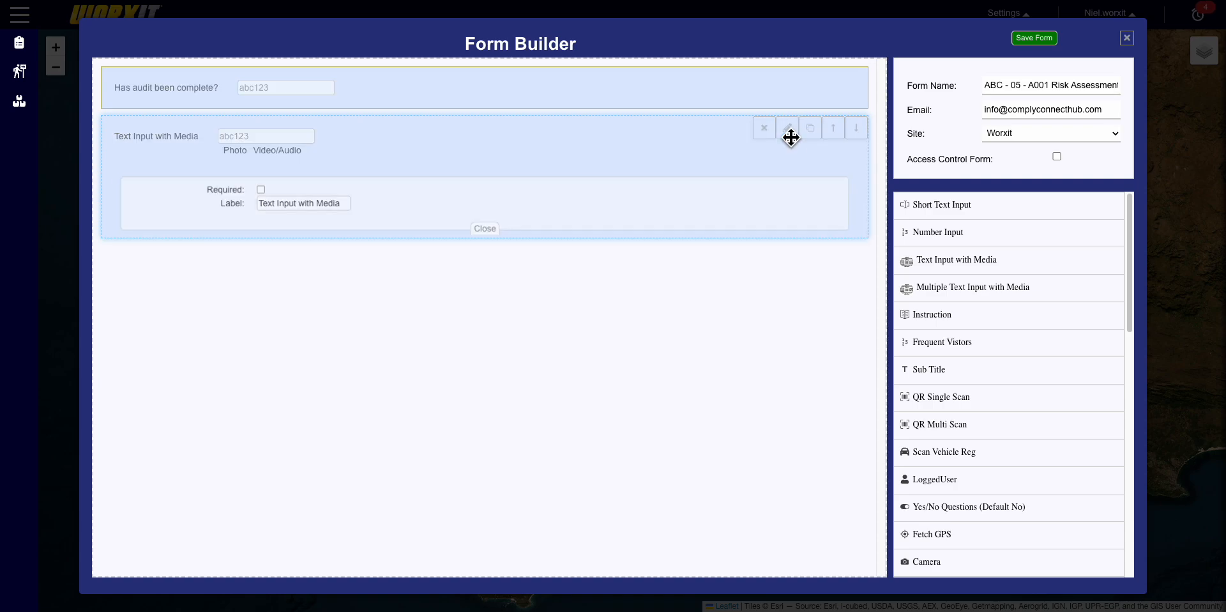
pyautogui.click(339, 205)
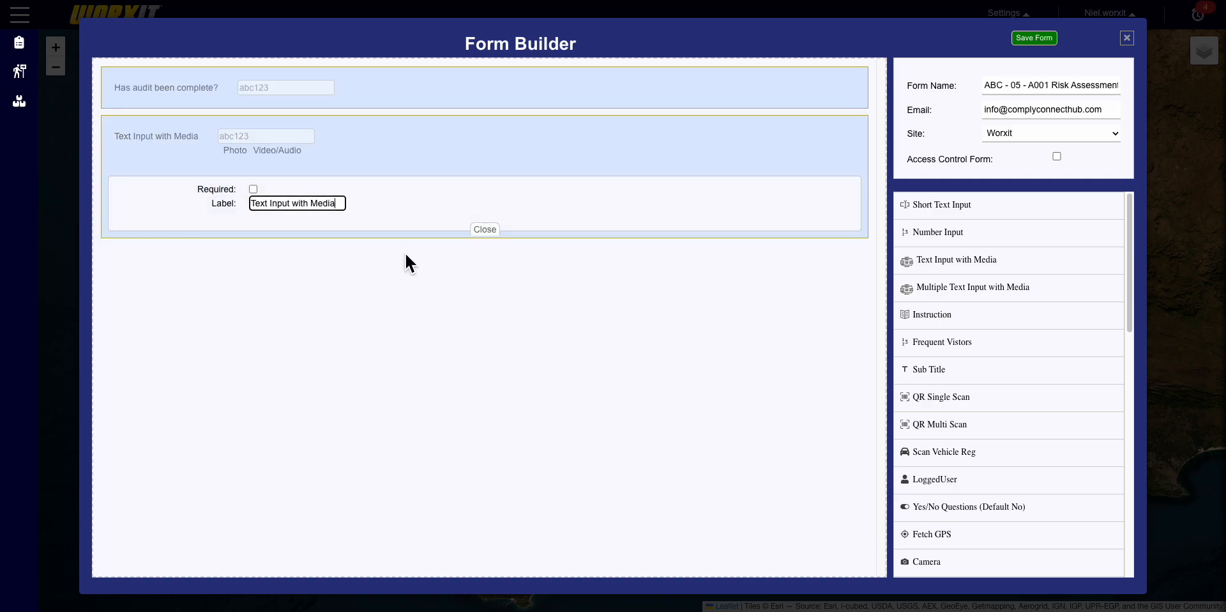
pyautogui.write('?')
pyautogui.click(485, 229)
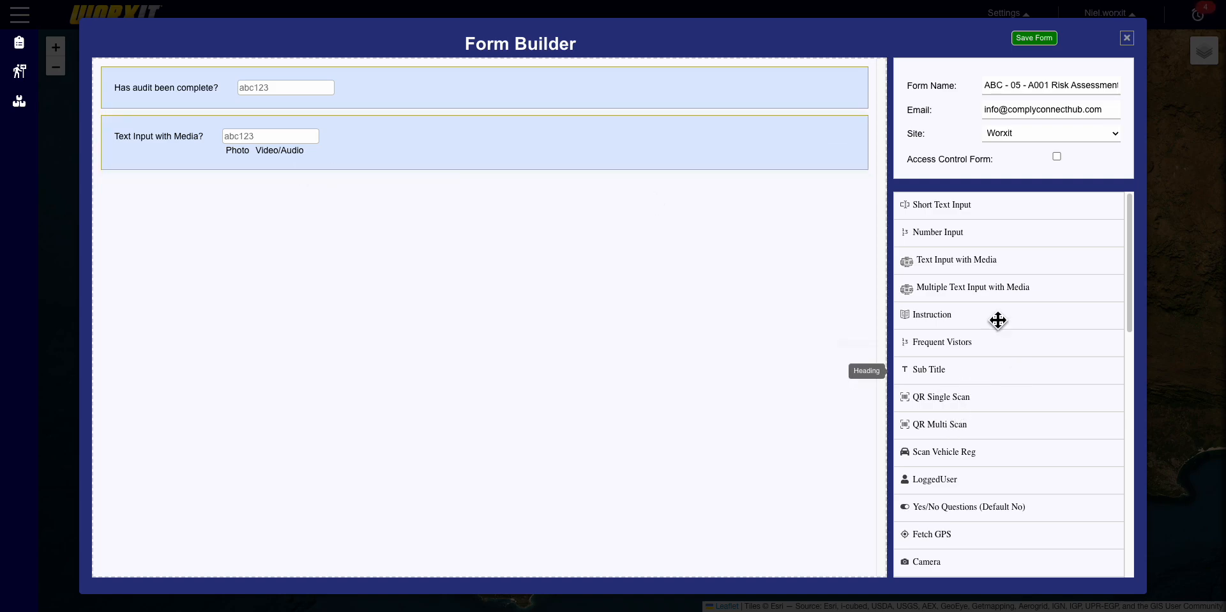
# - Add a Multiple Text Input with Media field as the third question, keeping its default label
pyautogui.moveTo(1044, 299); pyautogui.dragTo(590, 268)
pyautogui.moveTo(218, 208)
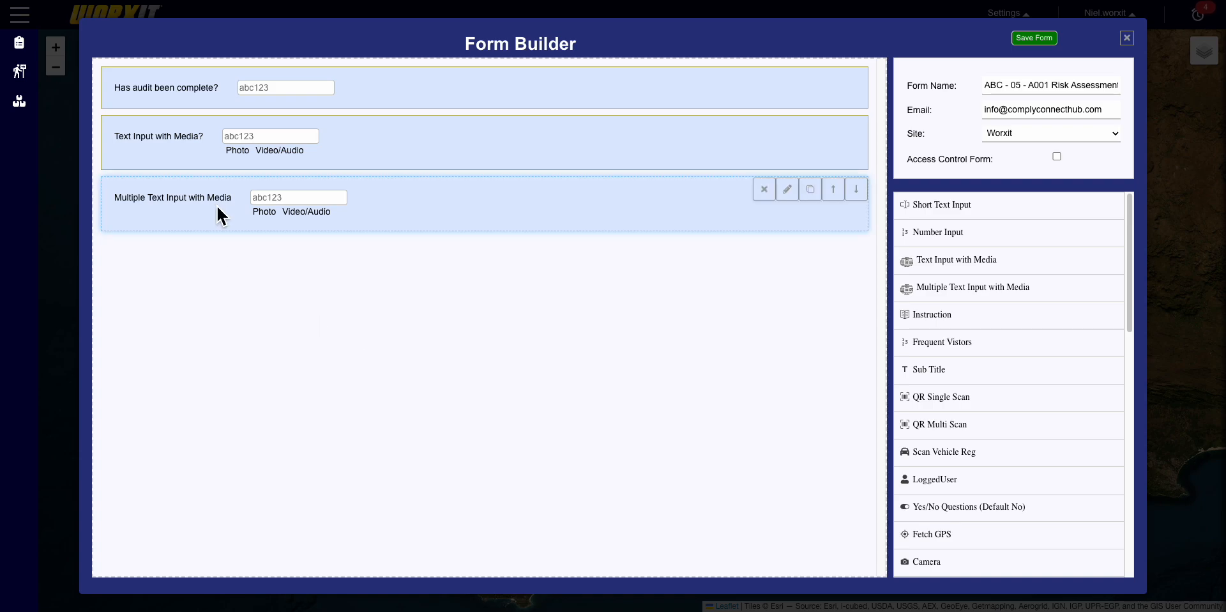
pyautogui.click(797, 198)
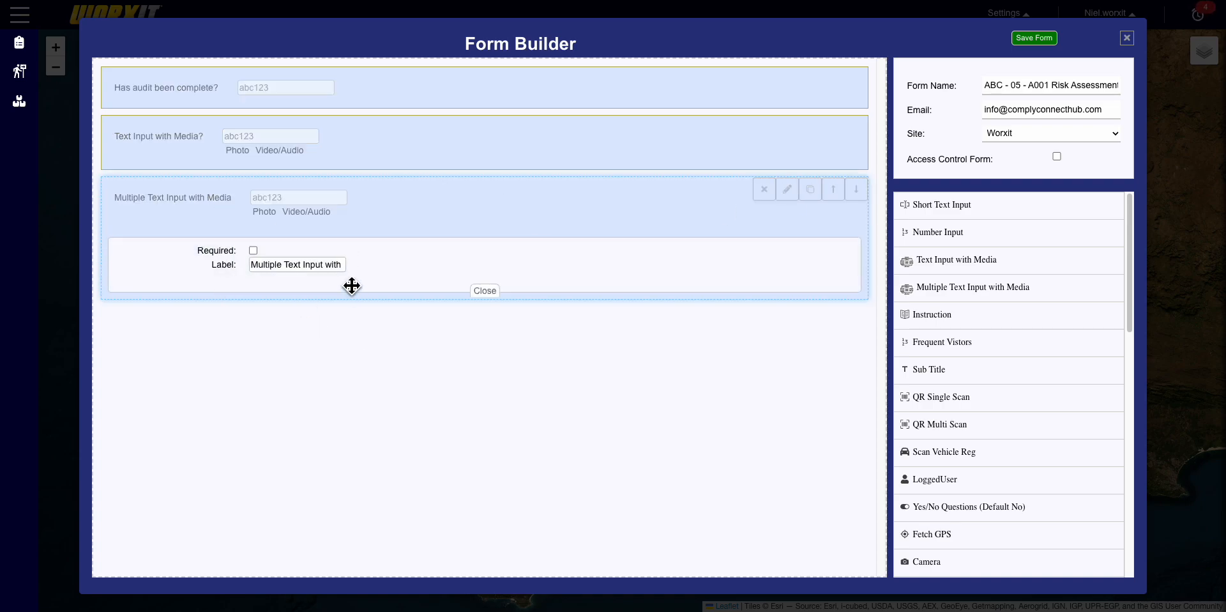
pyautogui.click(344, 266)
pyautogui.moveTo(343, 267)
pyautogui.mouseDown()
pyautogui.moveTo(236, 263)
pyautogui.moveTo(358, 274)
pyautogui.mouseUp()
pyautogui.click(254, 271)
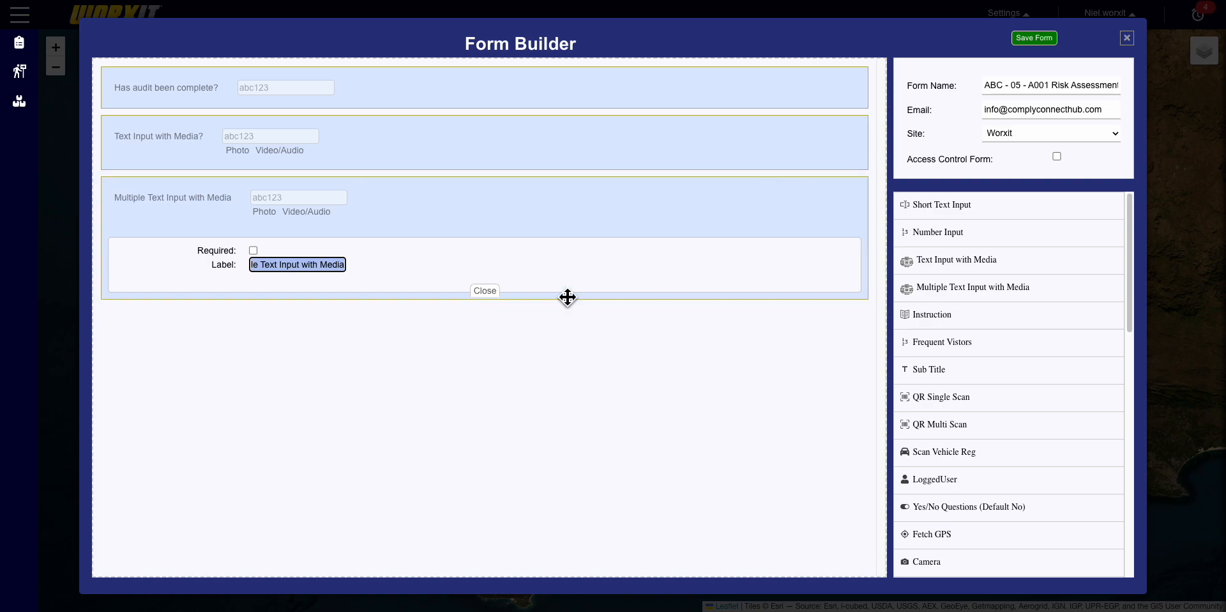
pyautogui.click(487, 293)
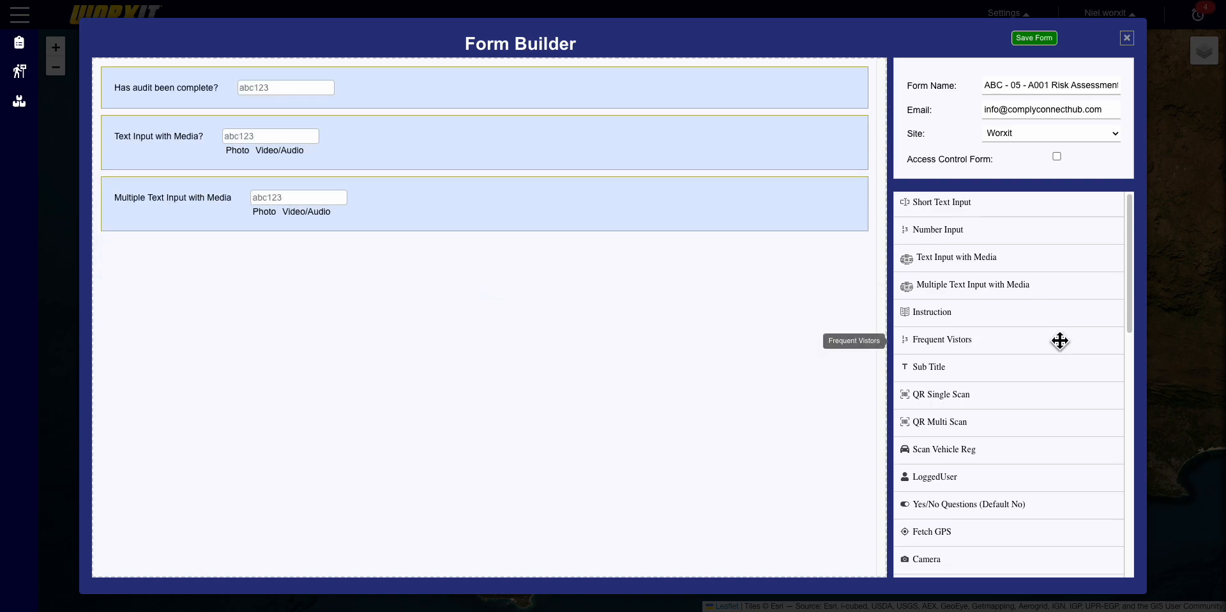
# - Add an Instruction block with the text 'Please complete this sheet'
pyautogui.moveTo(1040, 327); pyautogui.dragTo(613, 287)
pyautogui.click(256, 265)
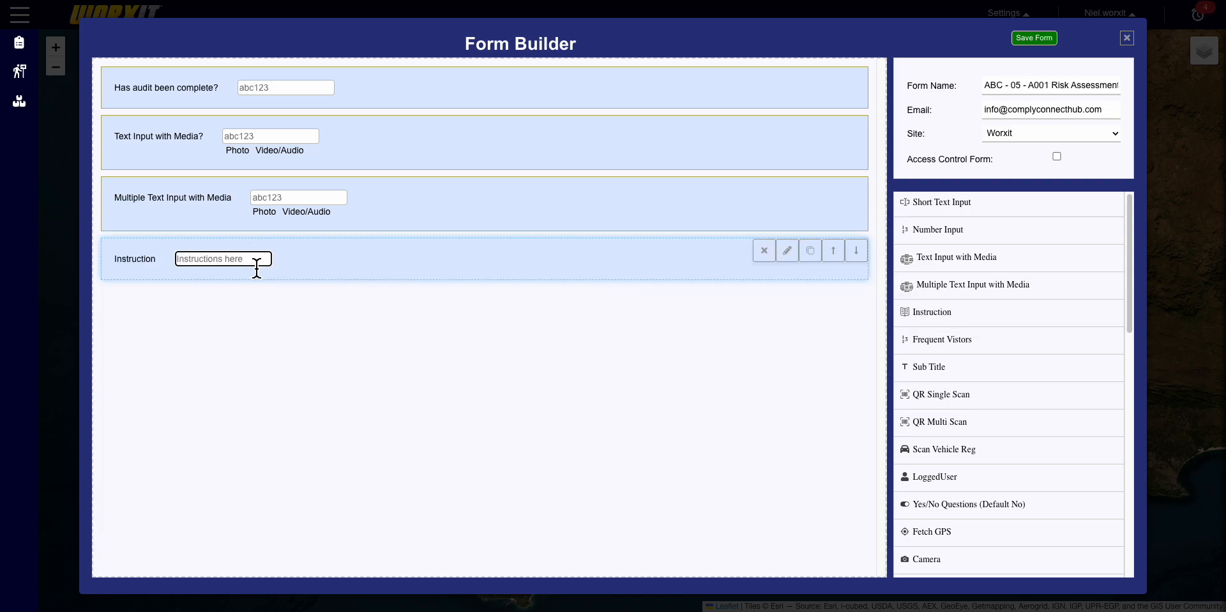
pyautogui.moveTo(257, 268); pyautogui.dragTo(281, 278)
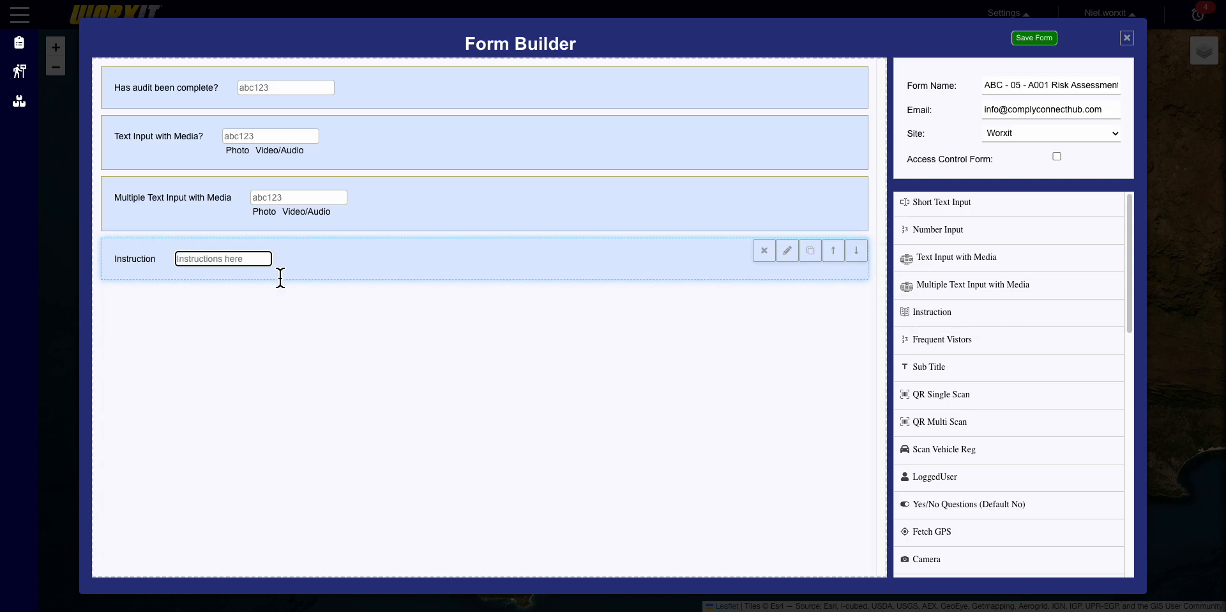
pyautogui.click(789, 252)
pyautogui.moveTo(293, 314); pyautogui.dragTo(256, 315)
pyautogui.click(288, 337)
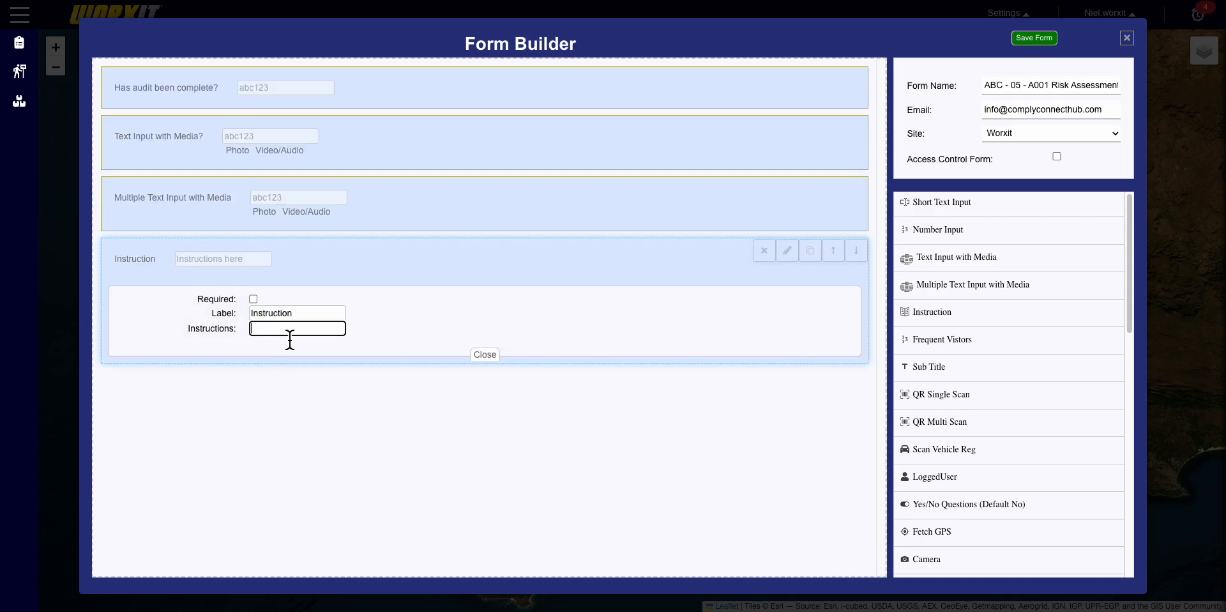
pyautogui.write('Fo')
pyautogui.press('BackSpace')
pyautogui.press('BackSpace')
pyautogui.write('Ple')
pyautogui.write('ase complete this shee')
pyautogui.write('te this sheet')
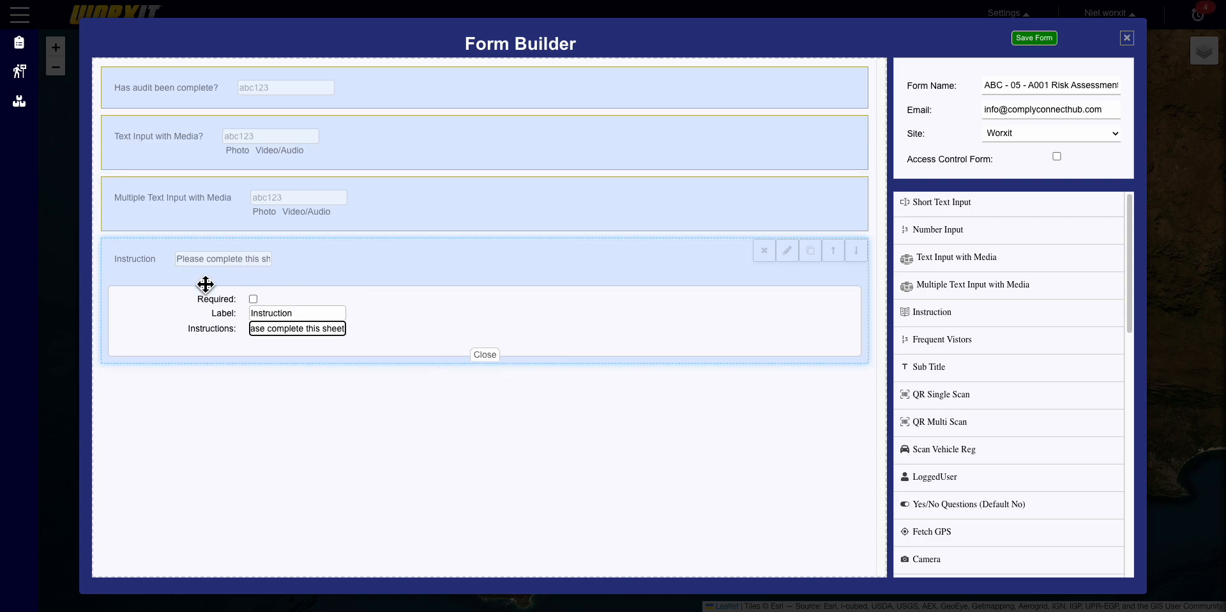
# - Leave the Instruction block optional and move it to the top of the form
pyautogui.click(255, 300)
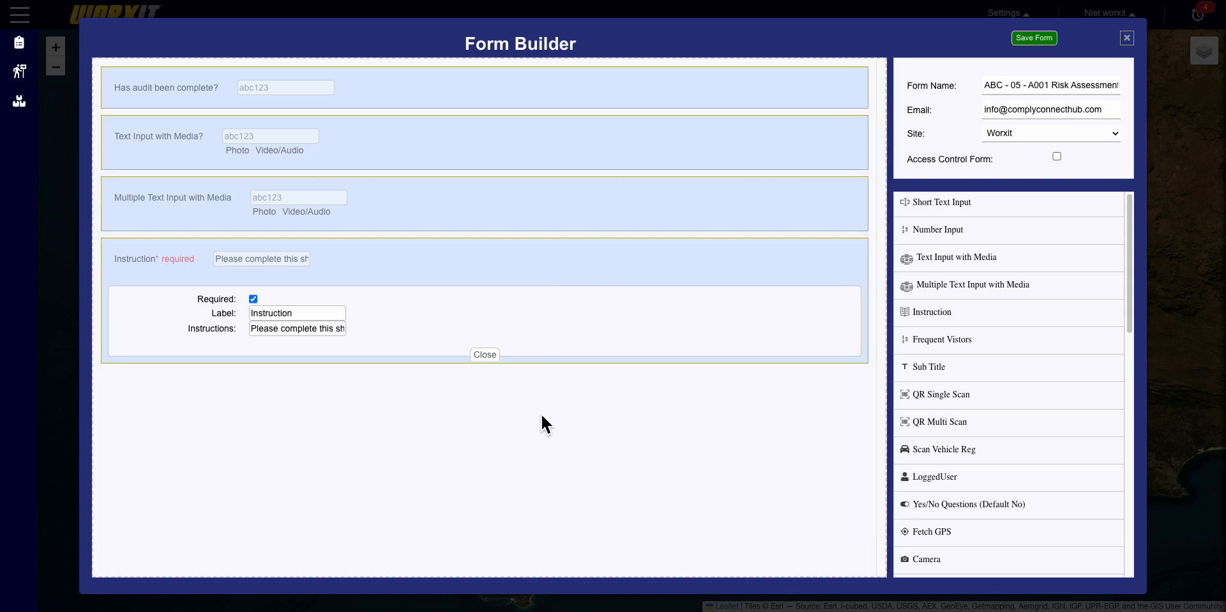
pyautogui.click(256, 300)
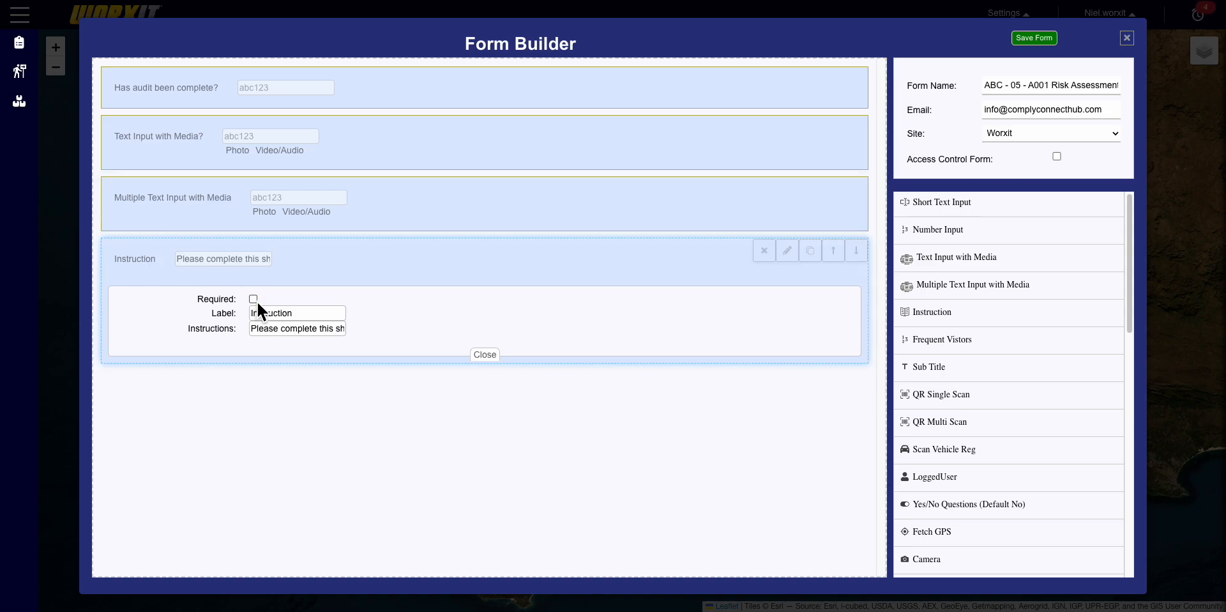
pyautogui.click(486, 356)
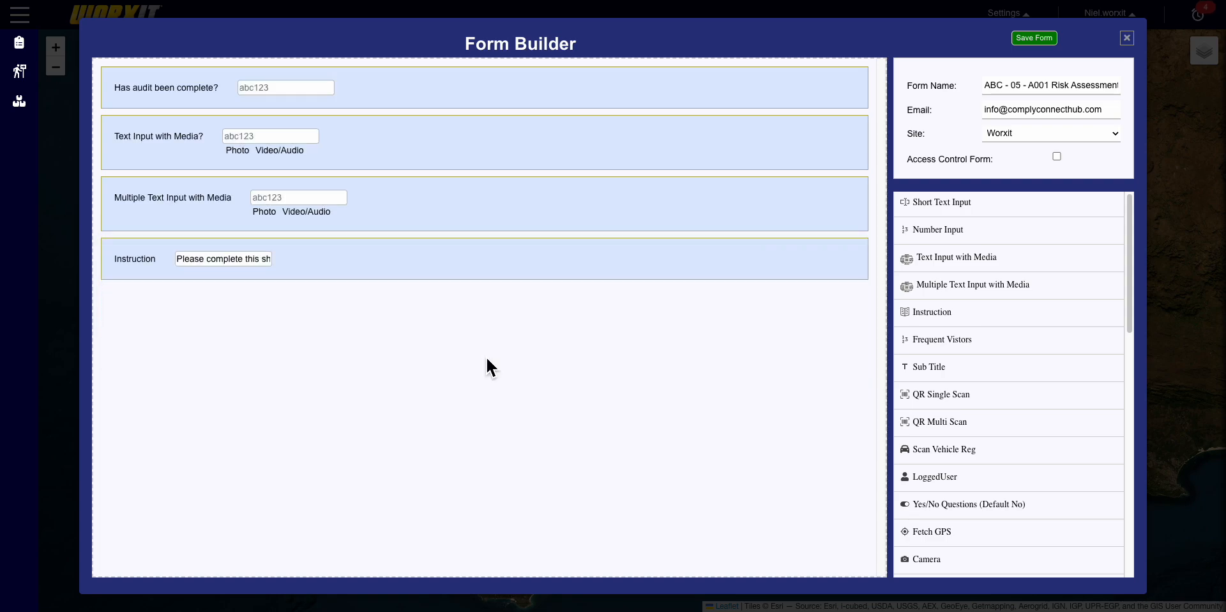
pyautogui.moveTo(432, 259)
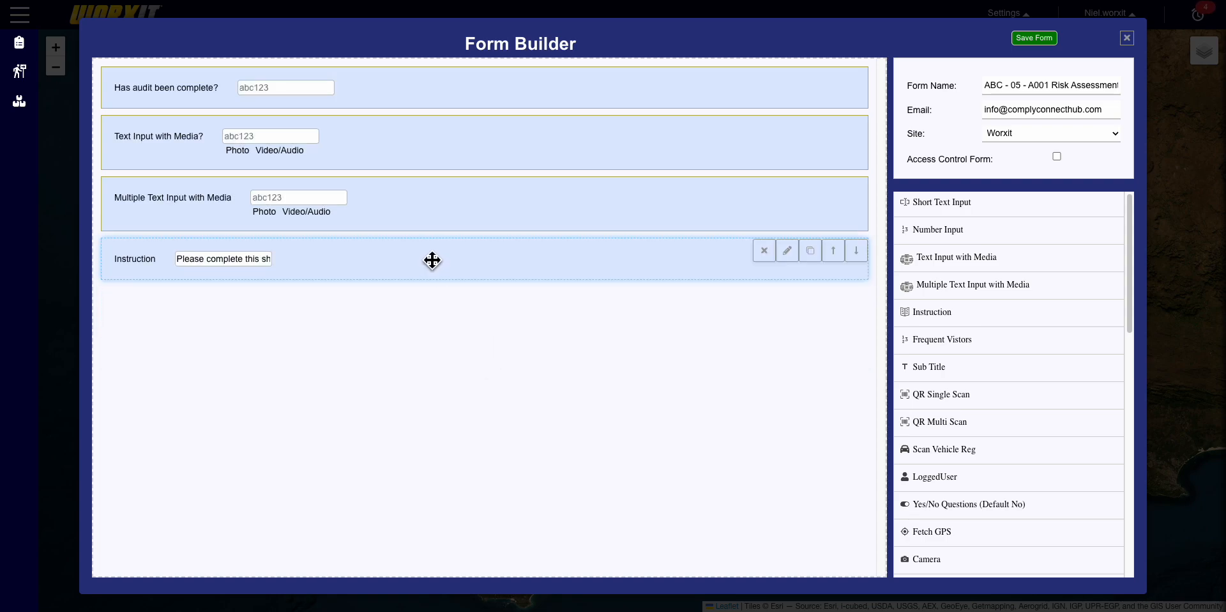
pyautogui.moveTo(432, 259); pyautogui.dragTo(436, 80)
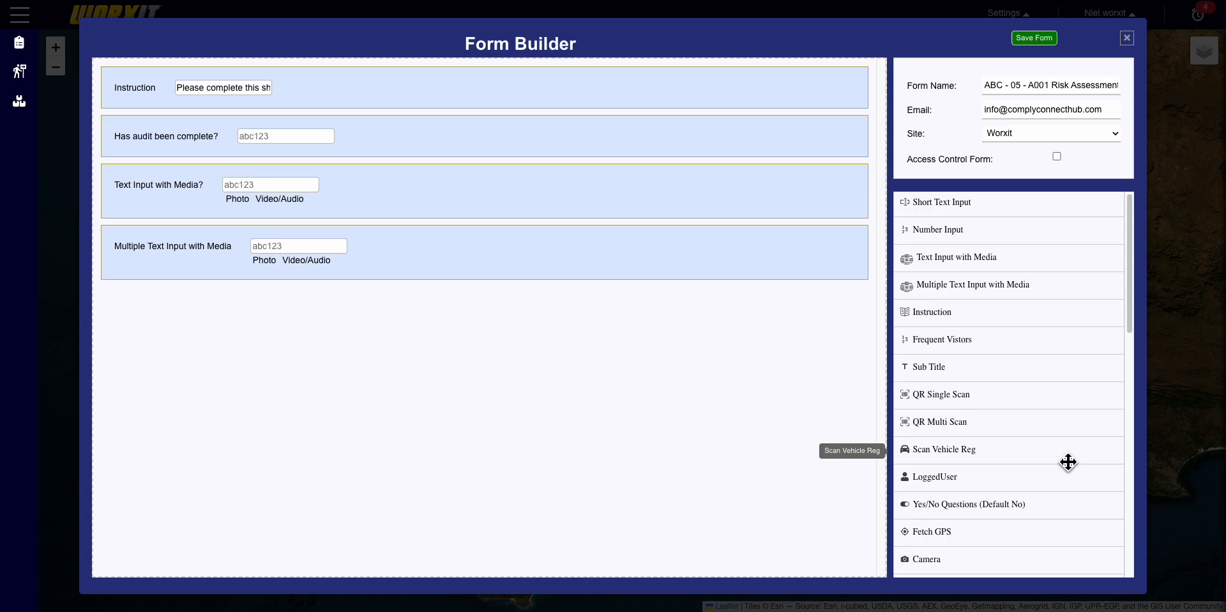
# - Insert a Fetch GPS field under the instruction, labelled 'Location where audit was conducted (GPS)'
pyautogui.scroll(-3, 1068, 461)
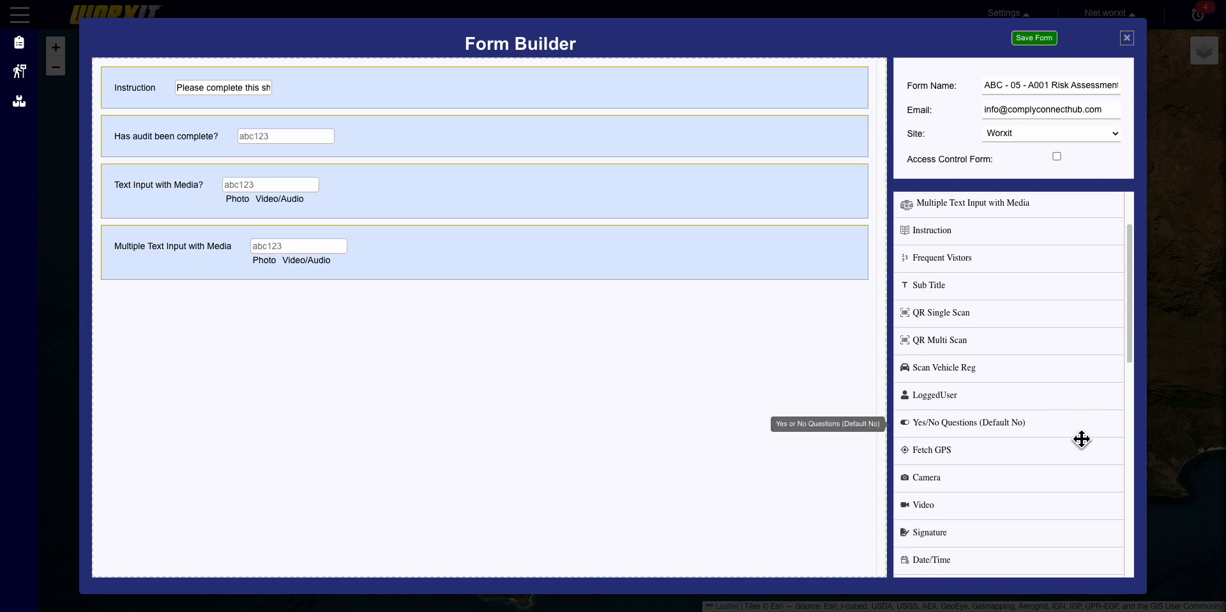
pyautogui.moveTo(1024, 460); pyautogui.dragTo(442, 128)
pyautogui.click(795, 130)
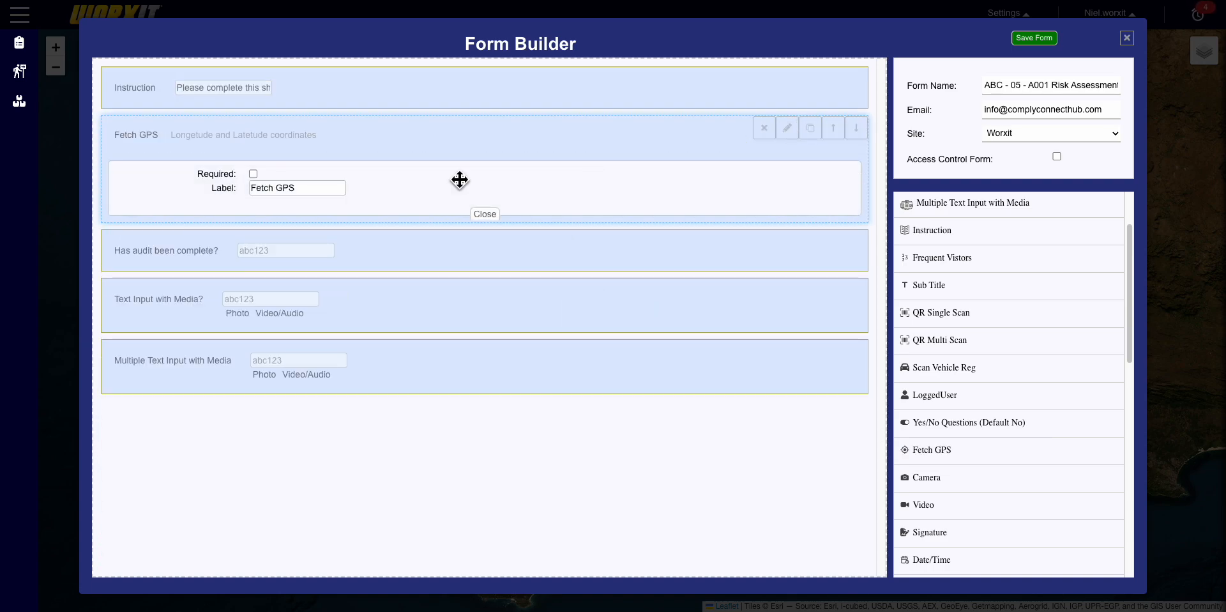
pyautogui.moveTo(280, 193); pyautogui.dragTo(262, 194)
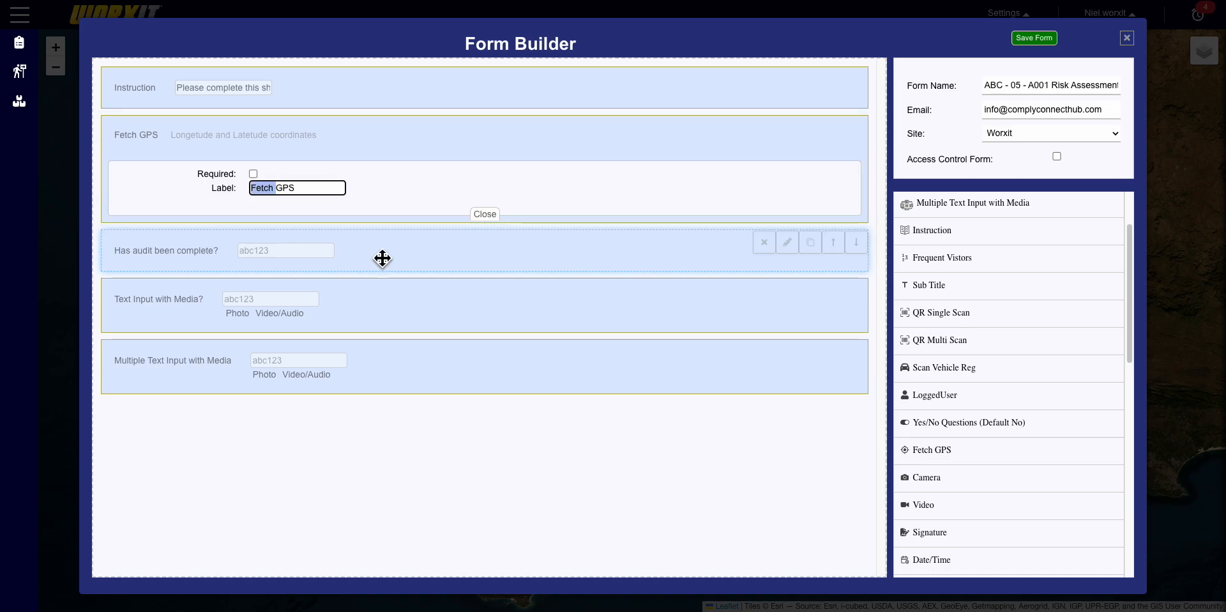
pyautogui.write('Loco')
pyautogui.press('BackSpace')
pyautogui.write('ation of t')
pyautogui.write('he')
pyautogui.press('BackSpace')
pyautogui.press('BackSpace')
pyautogui.press('BackSpace')
pyautogui.press('BackSpace')
pyautogui.press('BackSpace')
pyautogui.press('BackSpace')
pyautogui.press('BackSpace')
pyautogui.write('where audit ')
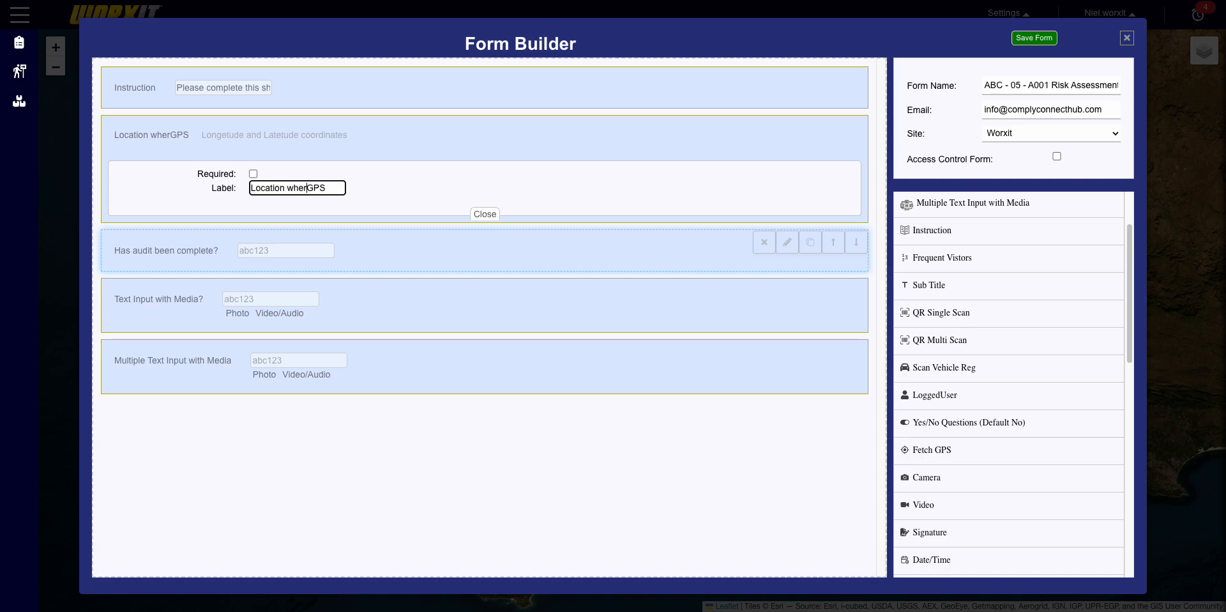
pyautogui.write('was condu')
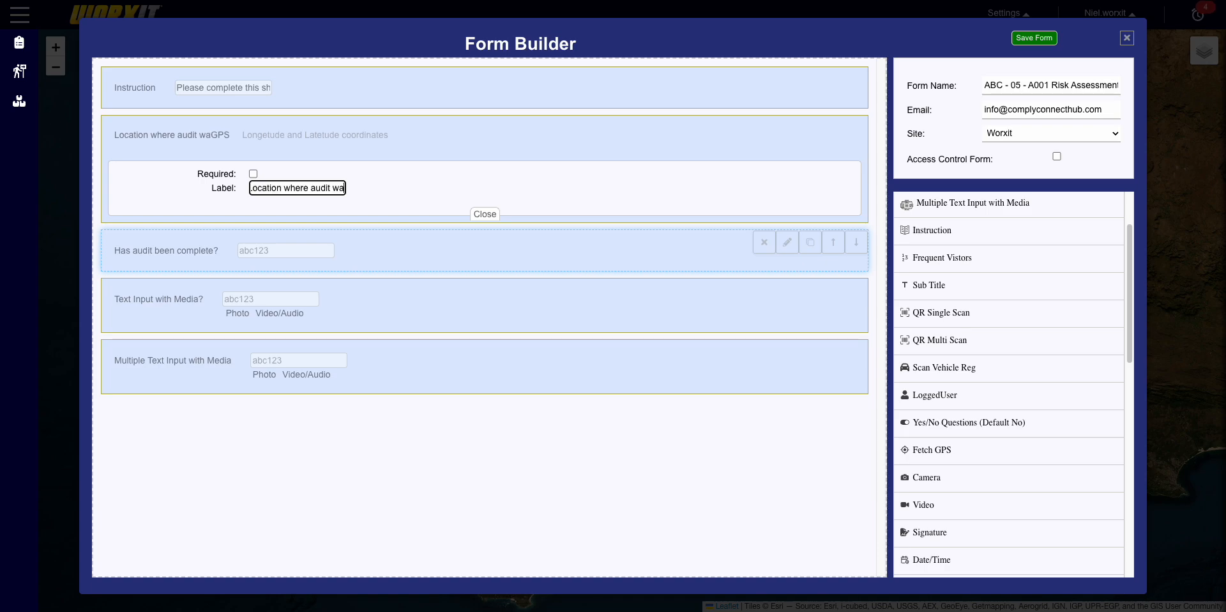
pyautogui.write('ct')
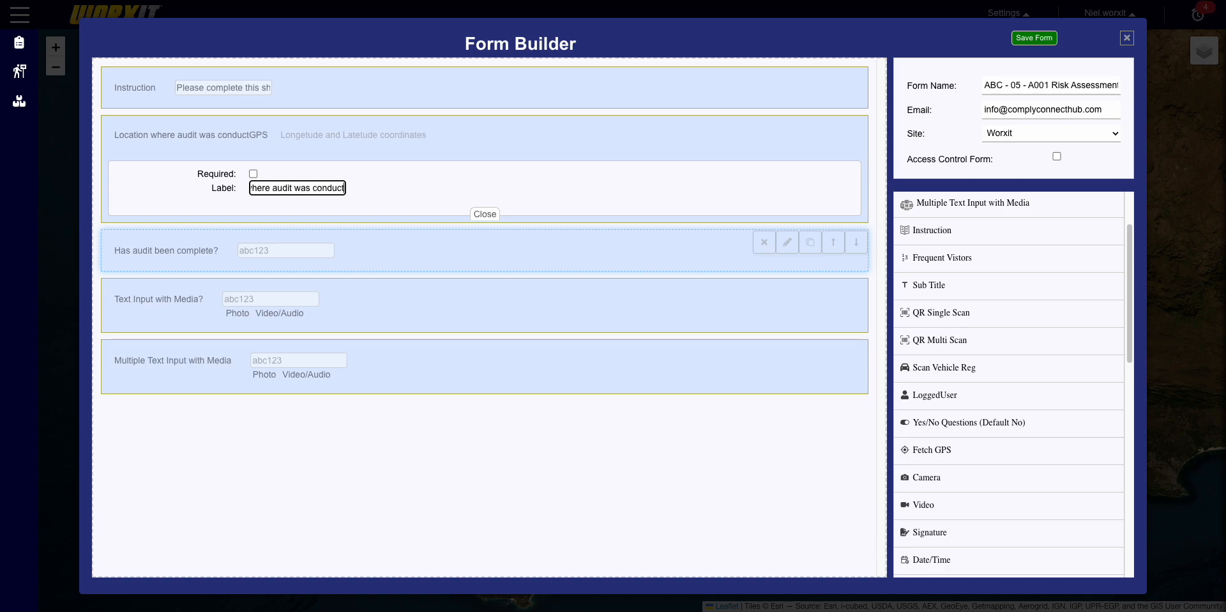
pyautogui.write('ed (')
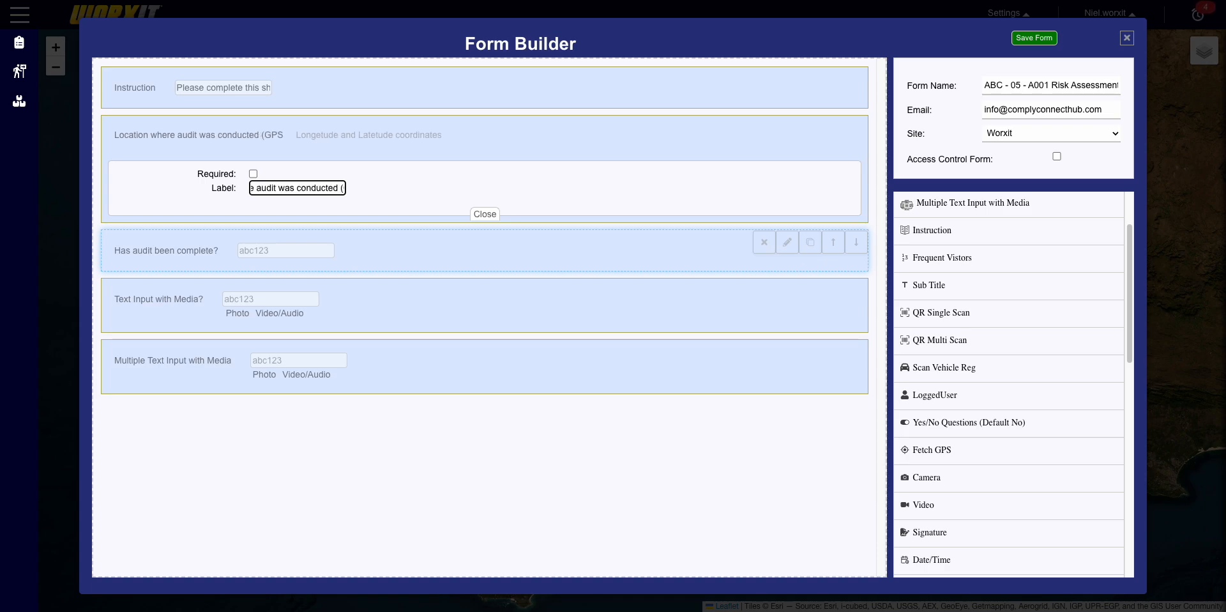
pyautogui.press('Right')
pyautogui.write(')')
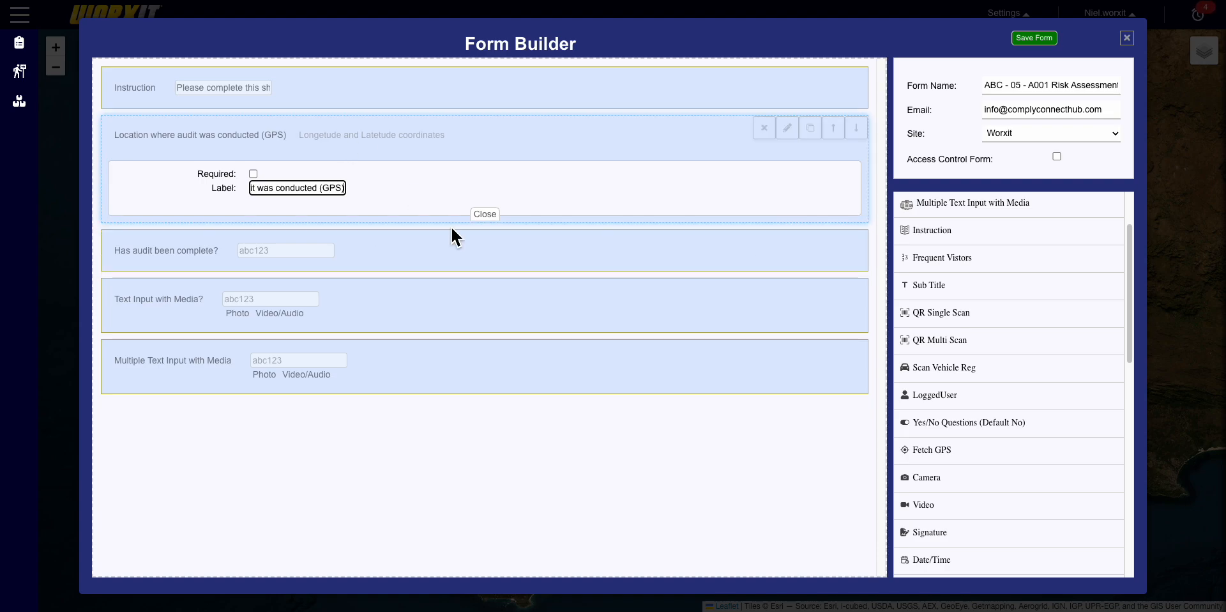
pyautogui.click(485, 216)
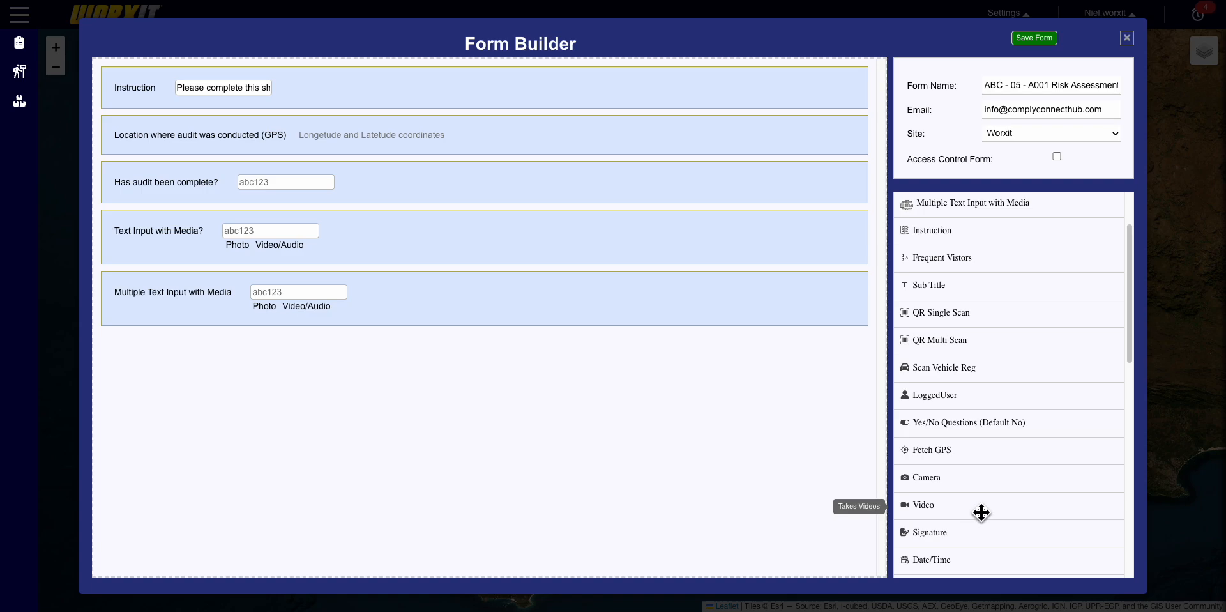
# - Append a Signature field to the end of the form, followed by a Date/Time field
pyautogui.scroll(-1, 979, 515)
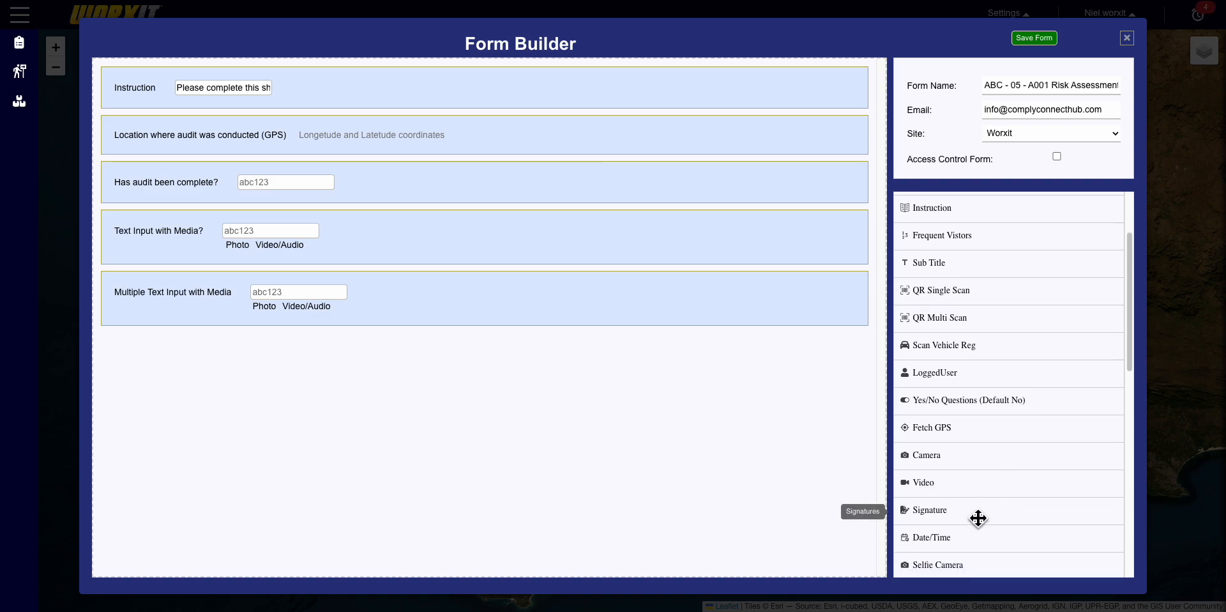
pyautogui.moveTo(1005, 520); pyautogui.dragTo(580, 441)
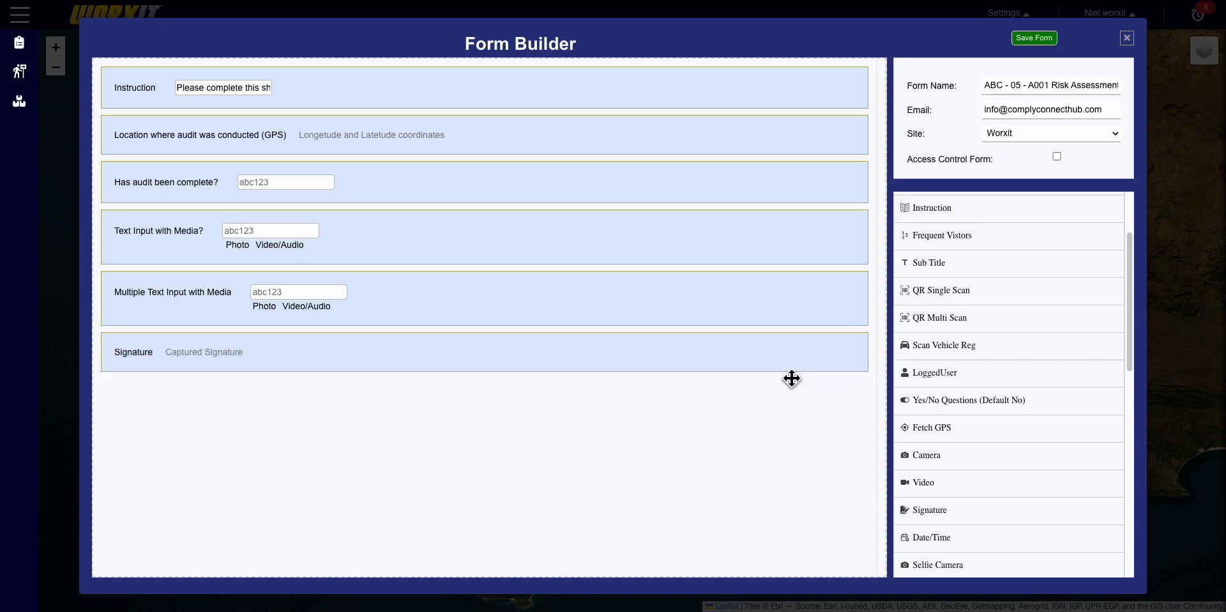
pyautogui.click(787, 345)
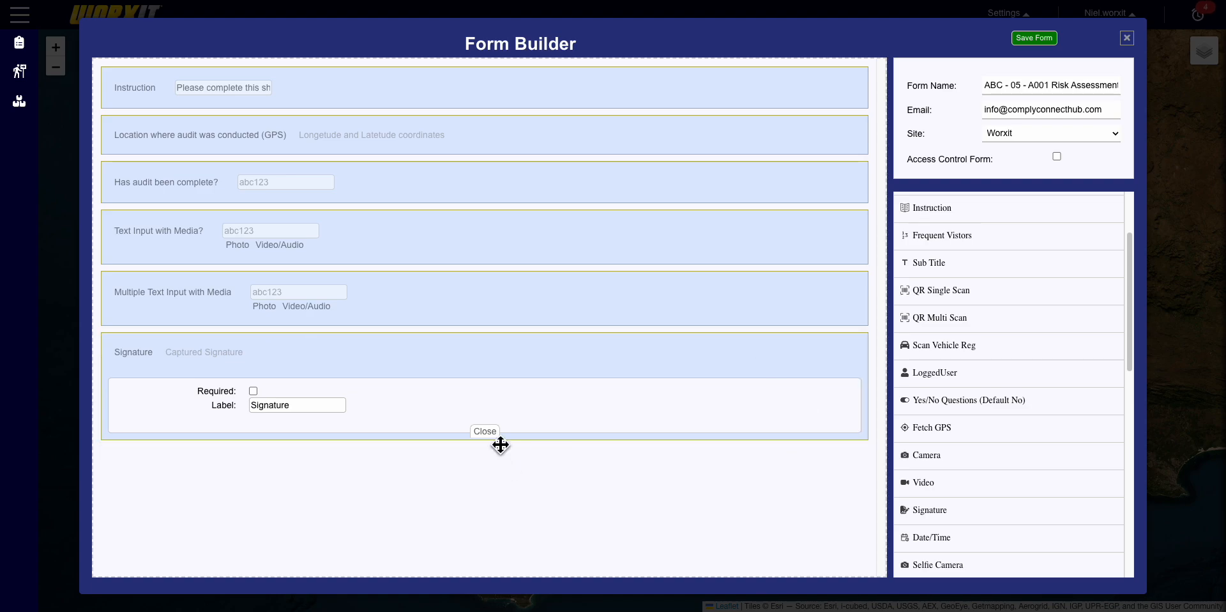
pyautogui.click(487, 432)
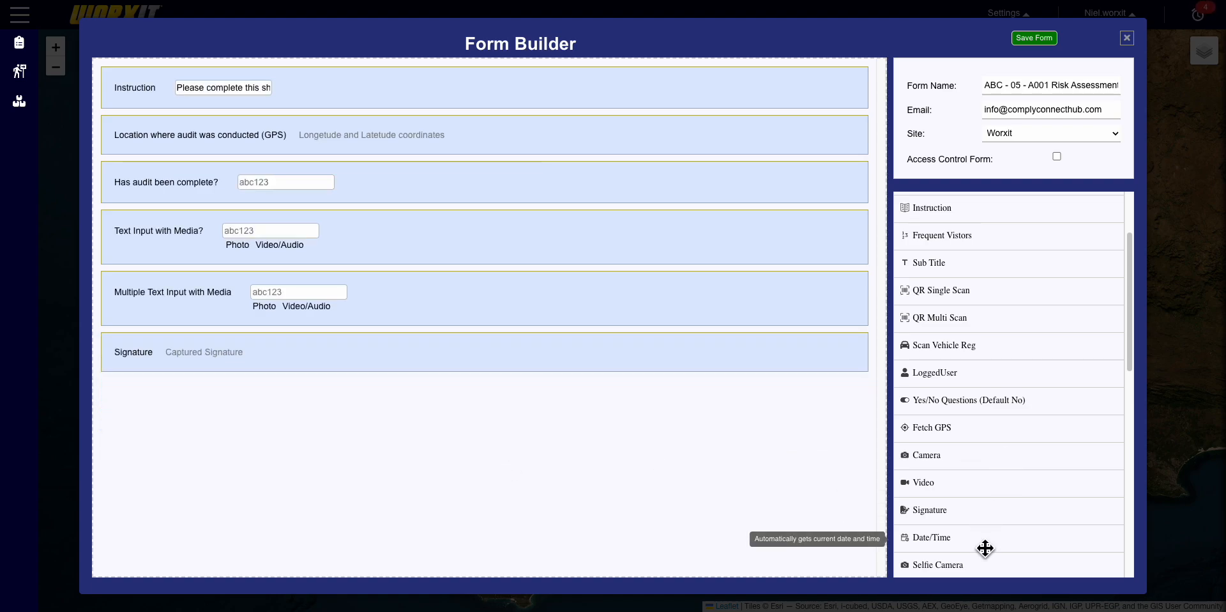
pyautogui.moveTo(985, 548)
pyautogui.mouseDown()
pyautogui.moveTo(451, 481)
pyautogui.moveTo(384, 444)
pyautogui.mouseUp()
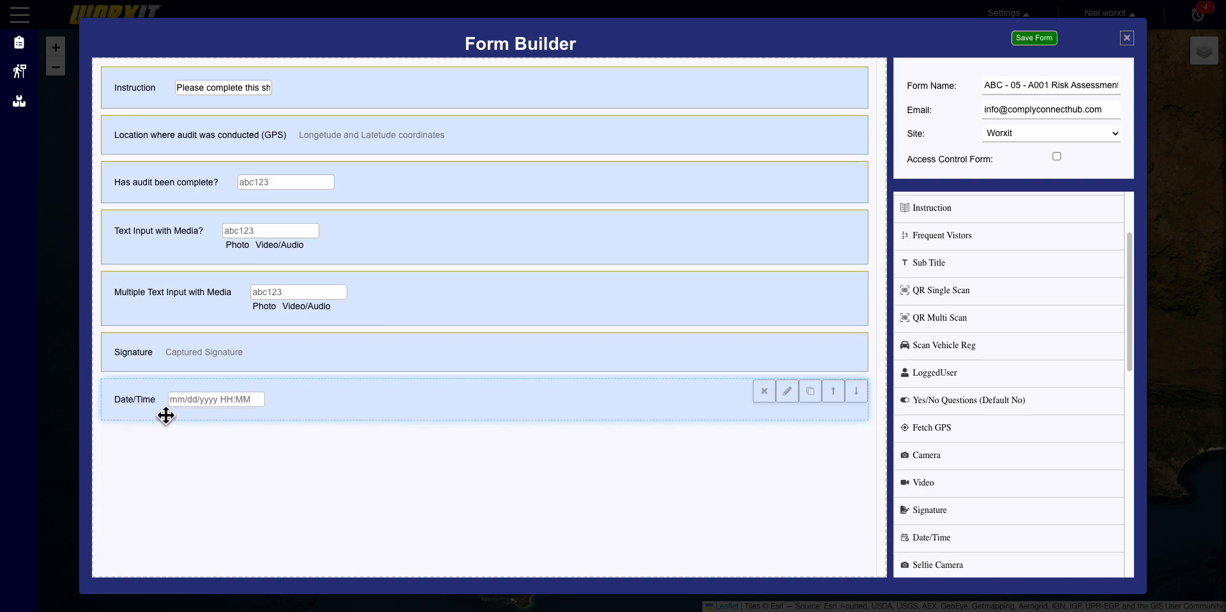
pyautogui.scroll(-10, 962, 457)
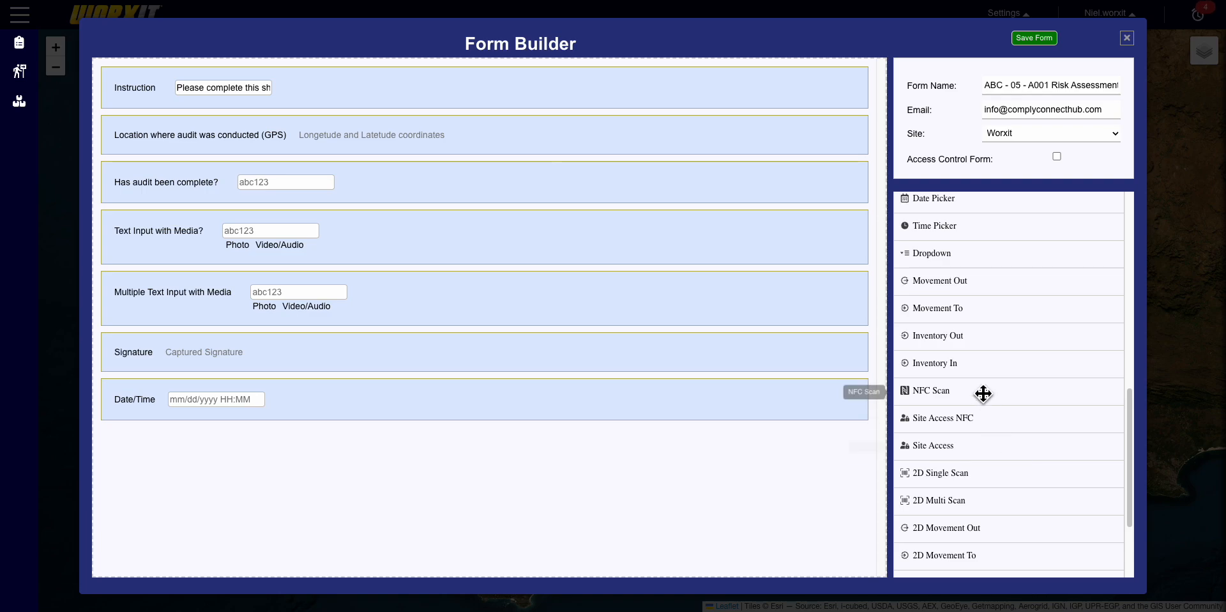
# - Add a Dropdown question labelled 'Are all chemical stored according to C Regulation'
pyautogui.scroll(1, 983, 394)
pyautogui.scroll(3, 983, 392)
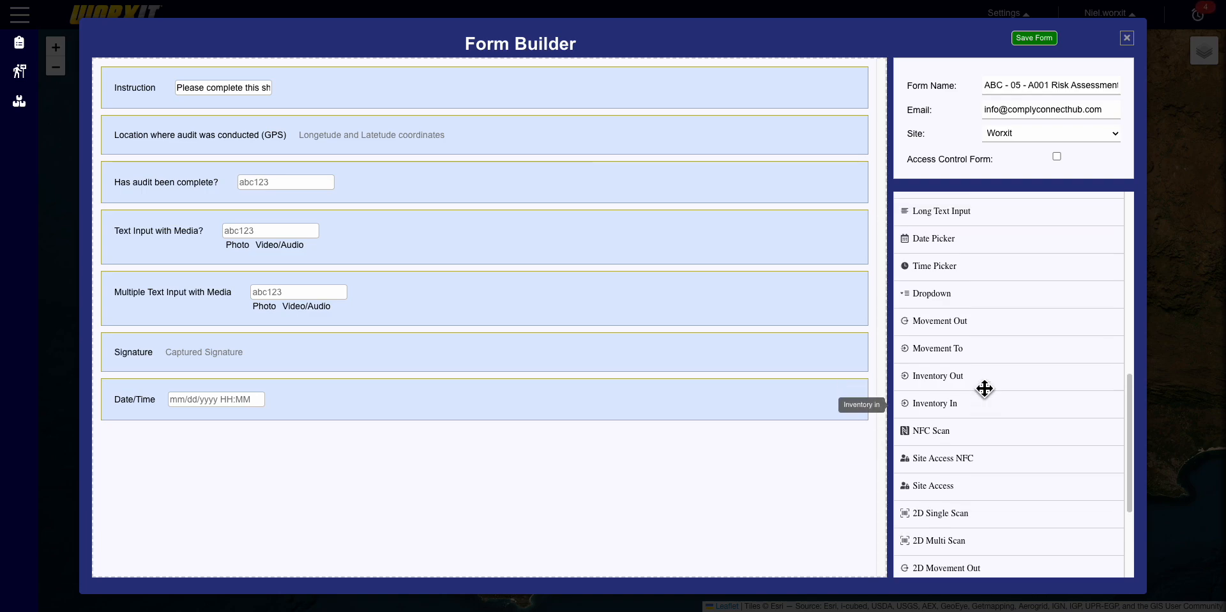
pyautogui.moveTo(1000, 323)
pyautogui.mouseDown()
pyautogui.moveTo(614, 482)
pyautogui.moveTo(466, 263)
pyautogui.moveTo(462, 332)
pyautogui.mouseUp()
pyautogui.moveTo(466, 350)
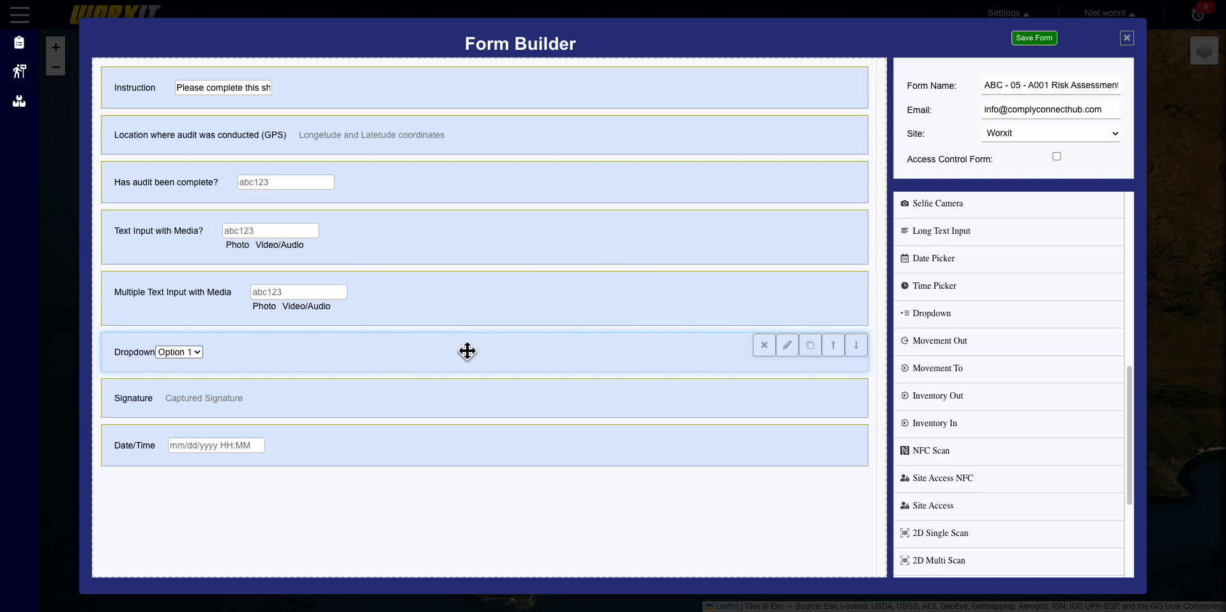
pyautogui.click(790, 351)
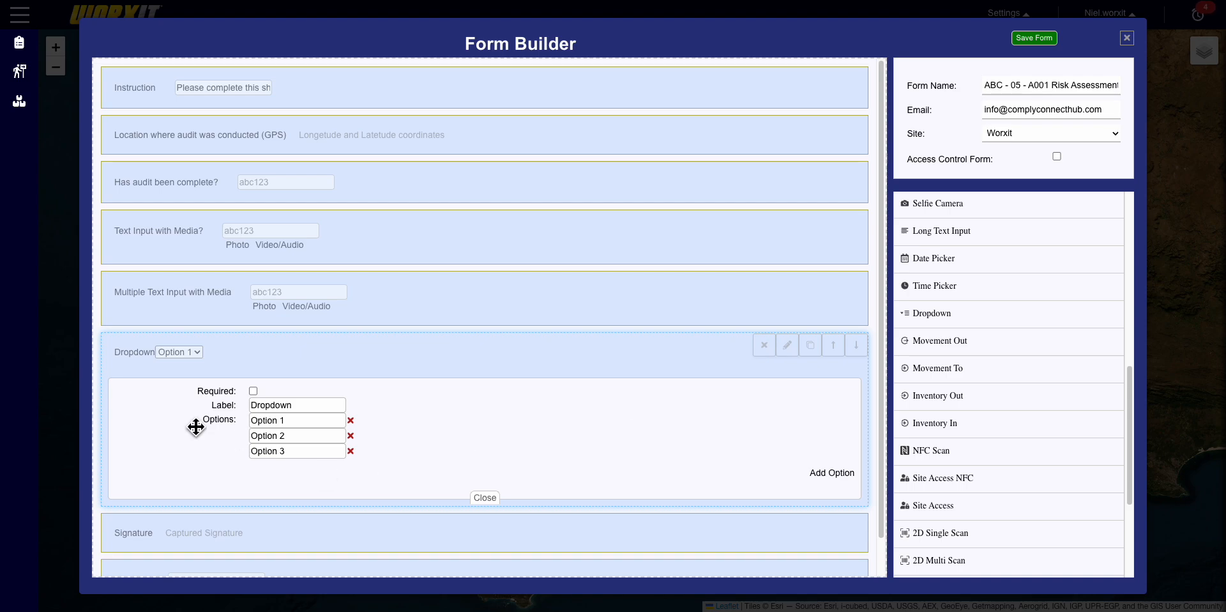
pyautogui.moveTo(312, 411); pyautogui.dragTo(250, 409)
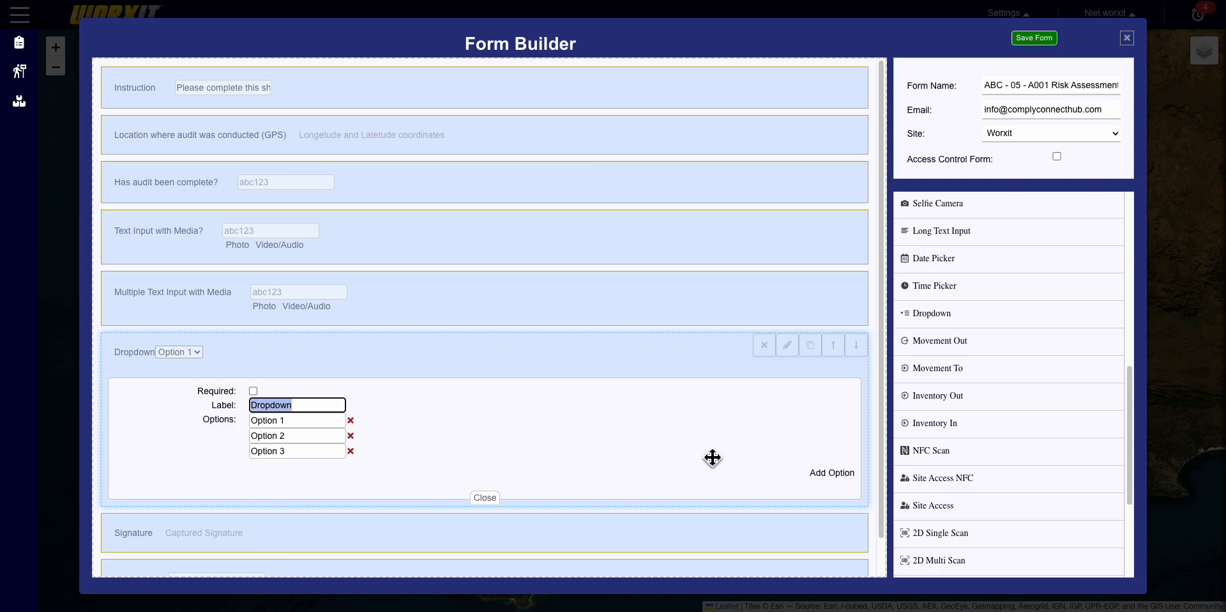
pyautogui.write('are al')
pyautogui.press('BackSpace')
pyautogui.press('BackSpace')
pyautogui.press('BackSpace')
pyautogui.press('BackSpace')
pyautogui.press('BackSpace')
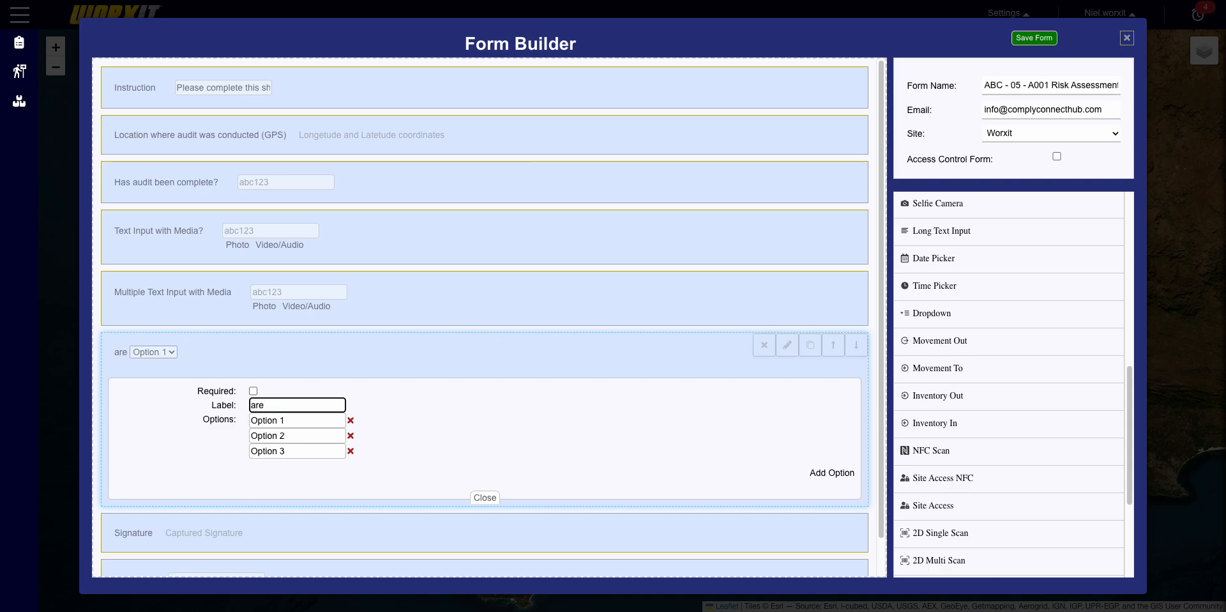
pyautogui.press('BackSpace')
pyautogui.write('Are all chemical ')
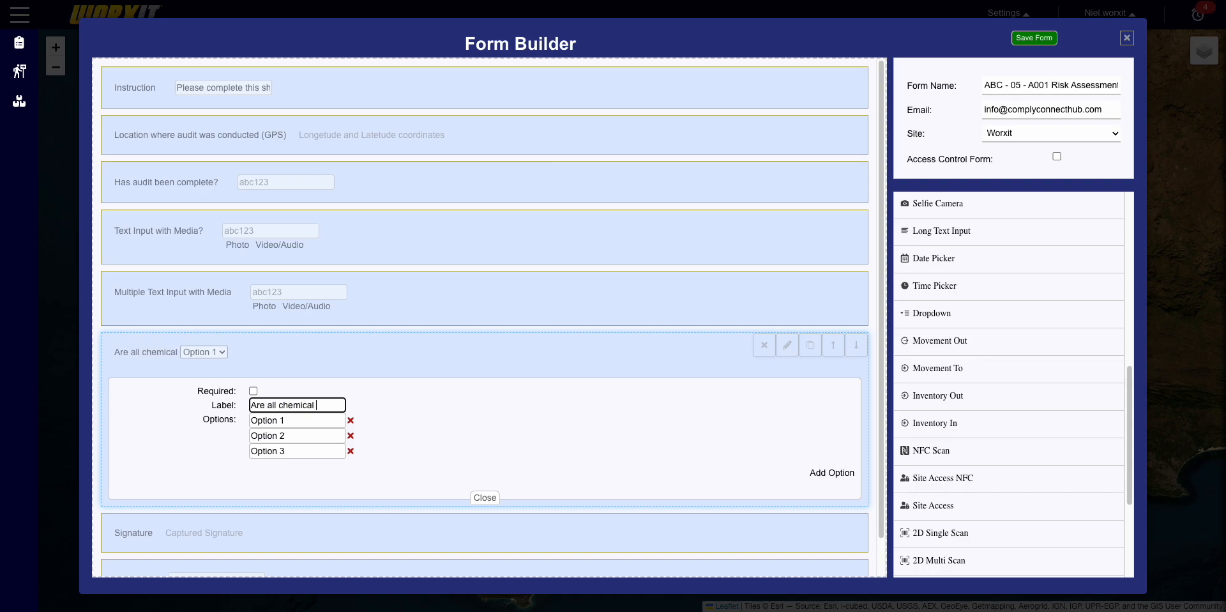
pyautogui.write('stored acc')
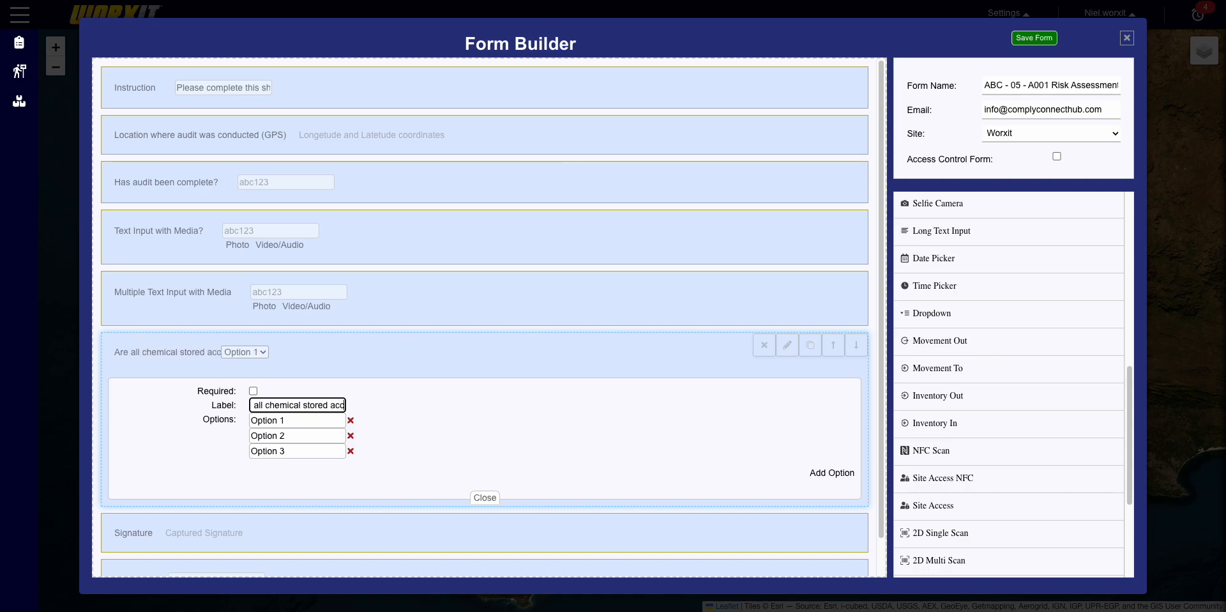
pyautogui.write('ording')
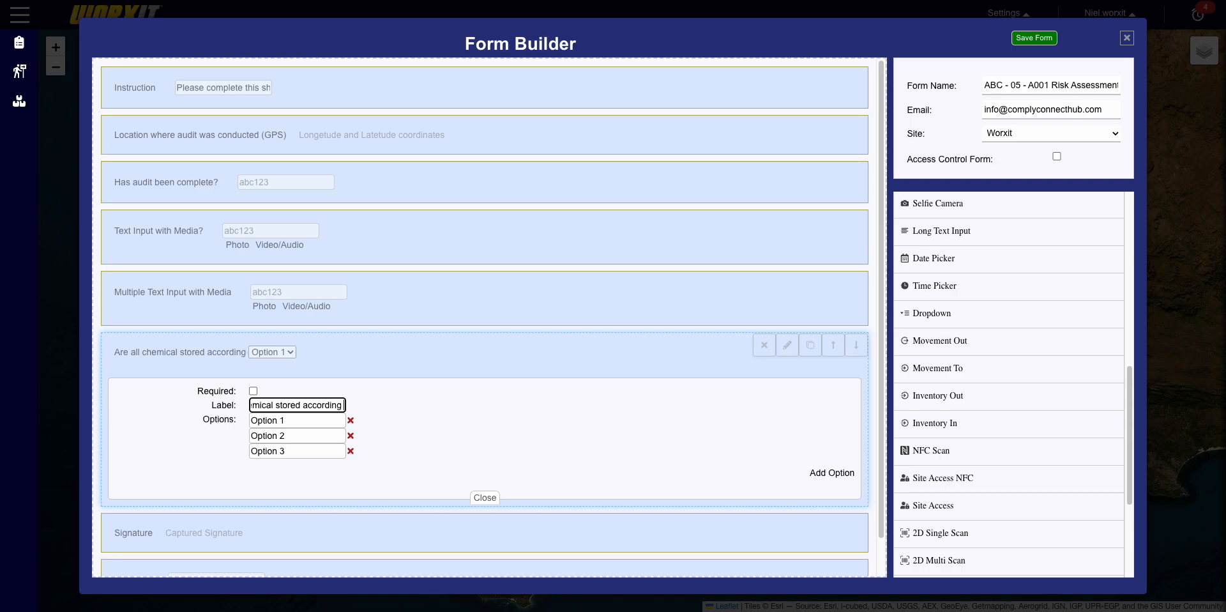
pyautogui.write(' to H')
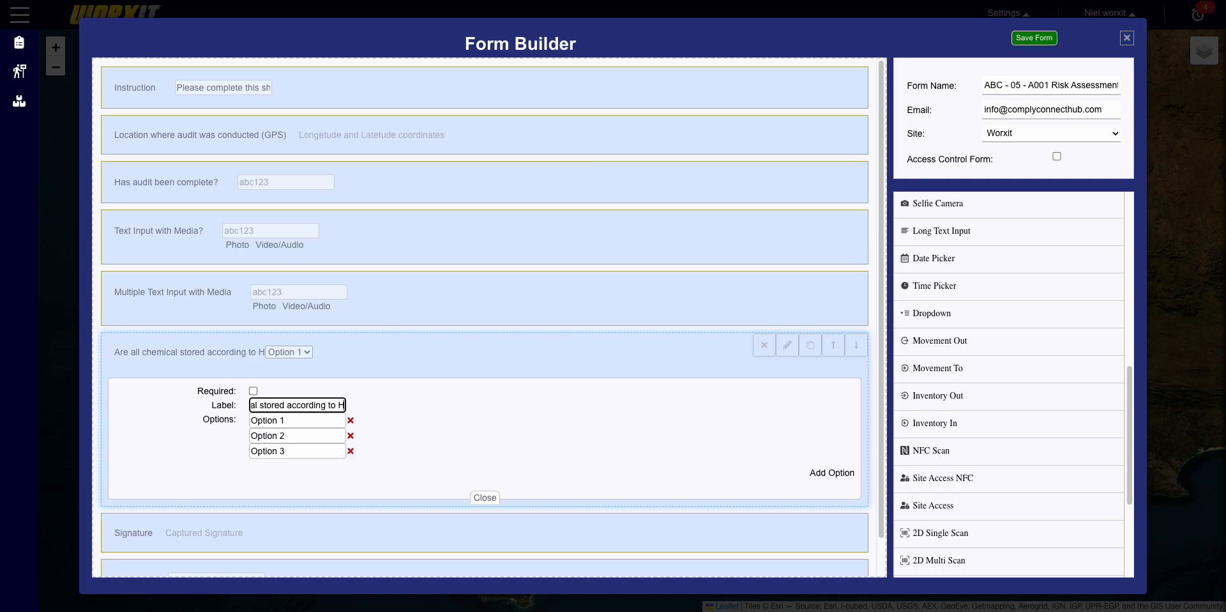
pyautogui.write('C')
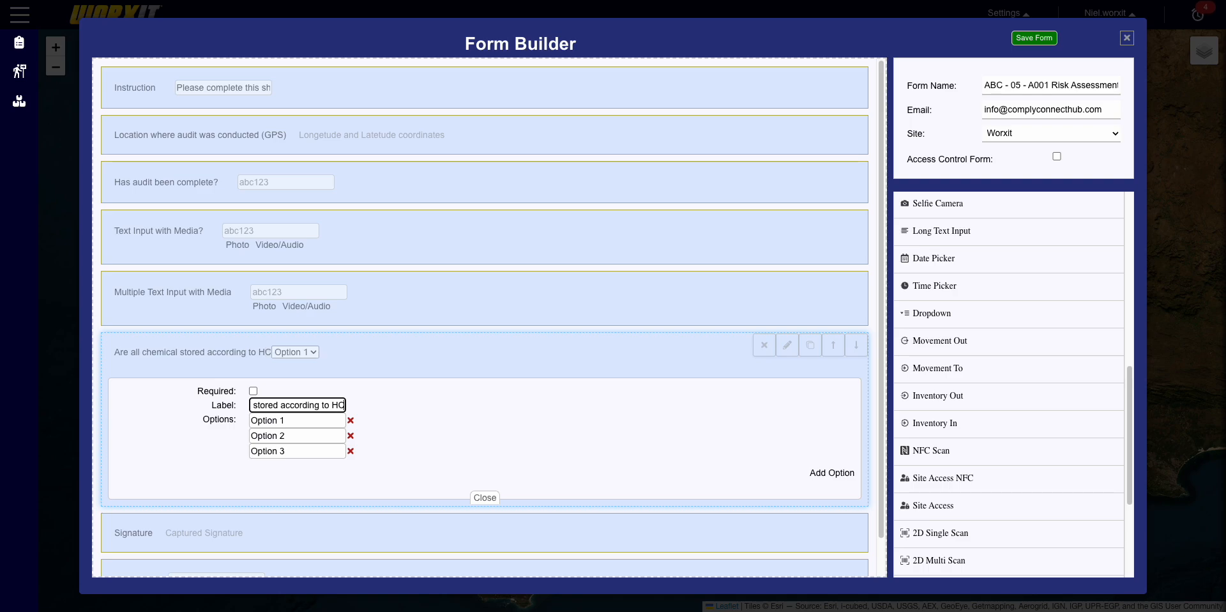
pyautogui.press('Left')
pyautogui.press('BackSpace')
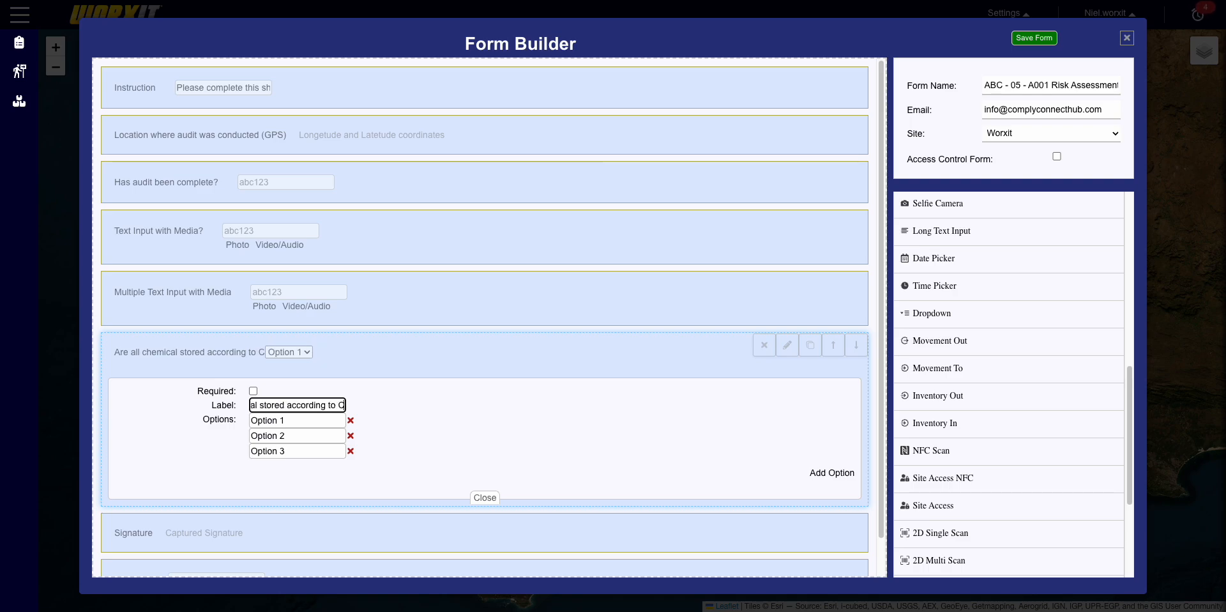
pyautogui.write('Re')
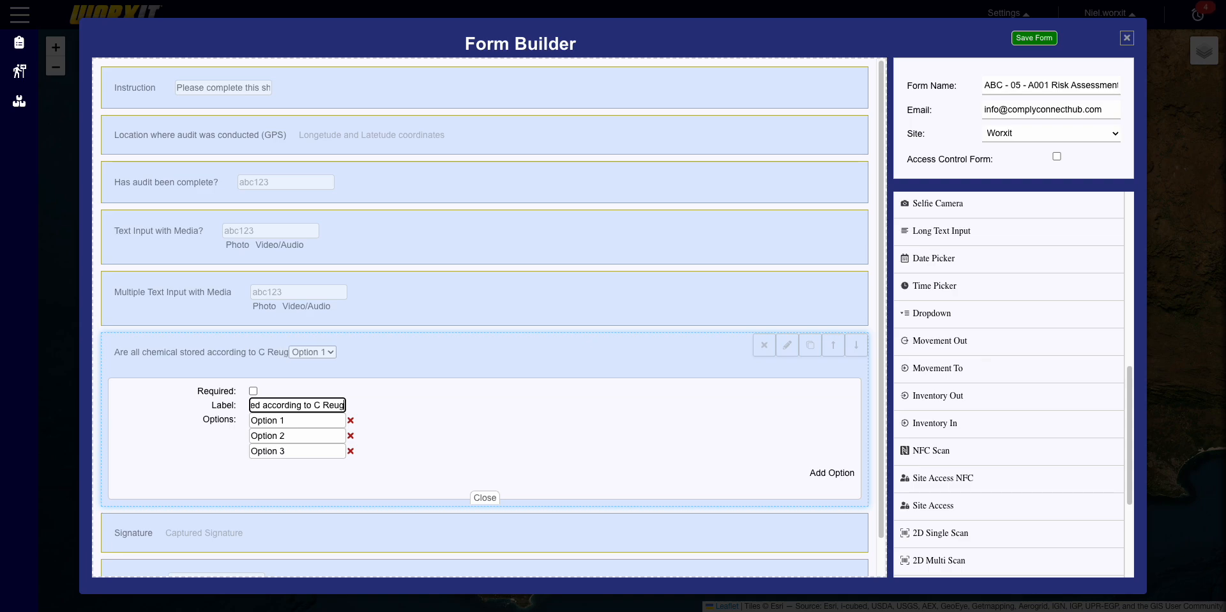
pyautogui.write('gulation')
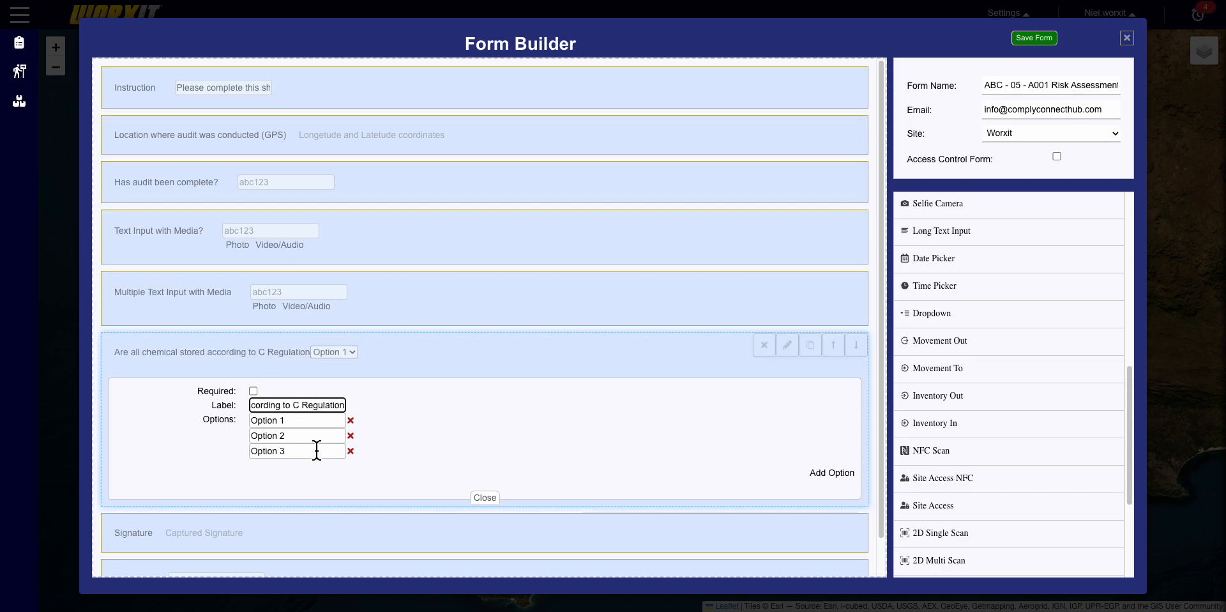
# - Set the dropdown answers to Yes, No, N/A and 'Refer to discription'
pyautogui.click(306, 422)
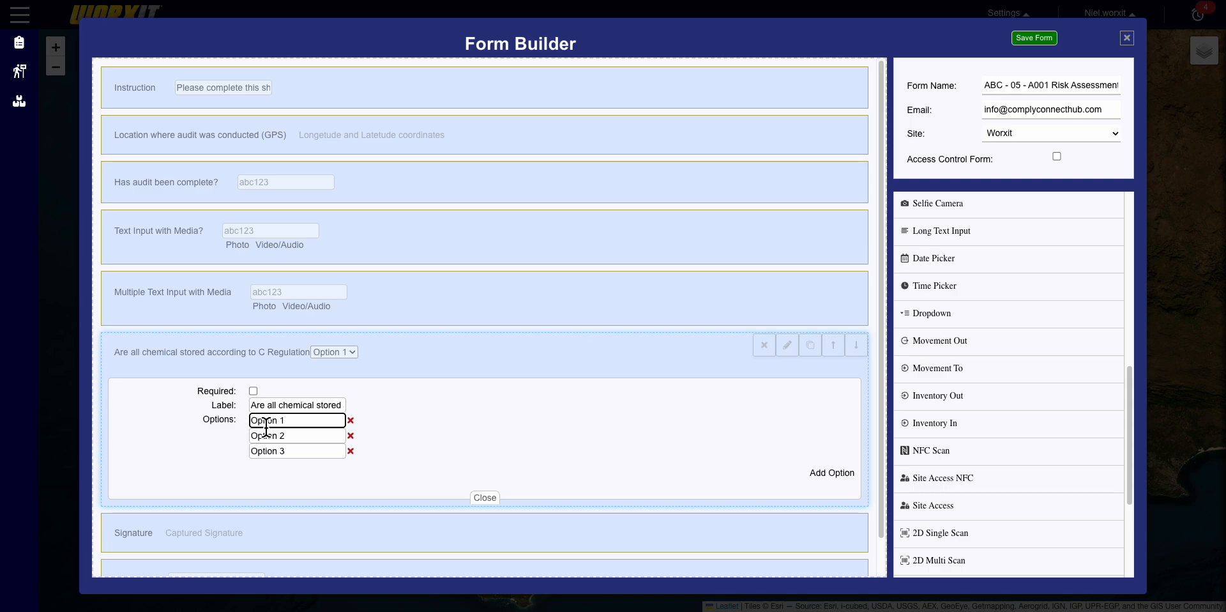
pyautogui.moveTo(289, 422); pyautogui.dragTo(218, 437)
pyautogui.write('Yes')
pyautogui.moveTo(315, 438); pyautogui.dragTo(244, 448)
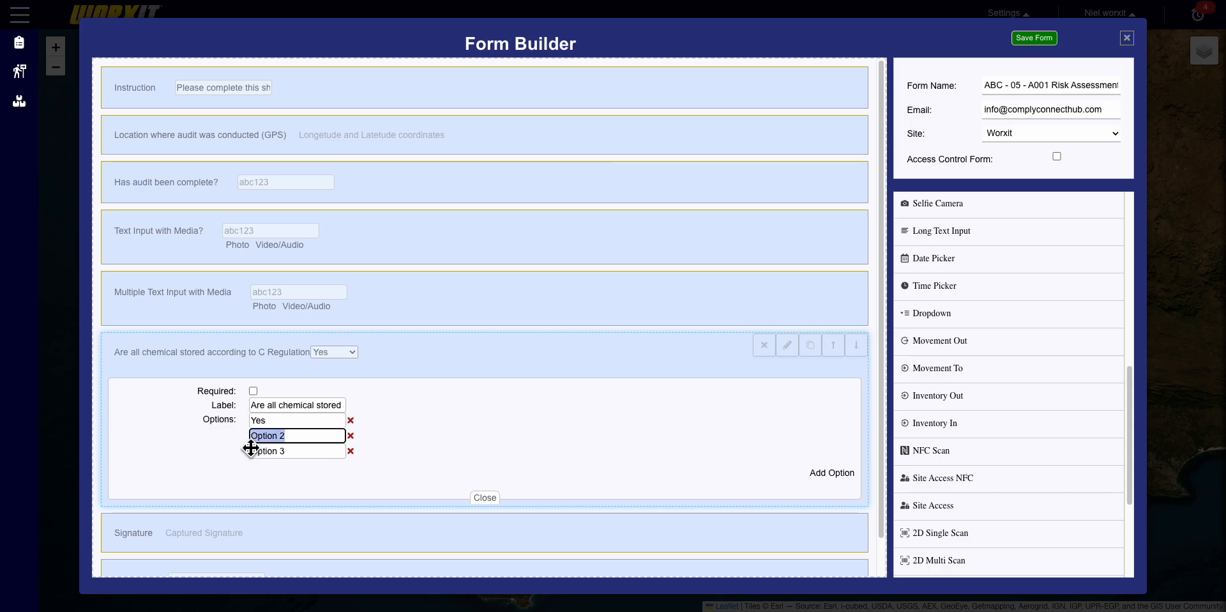
pyautogui.write('No')
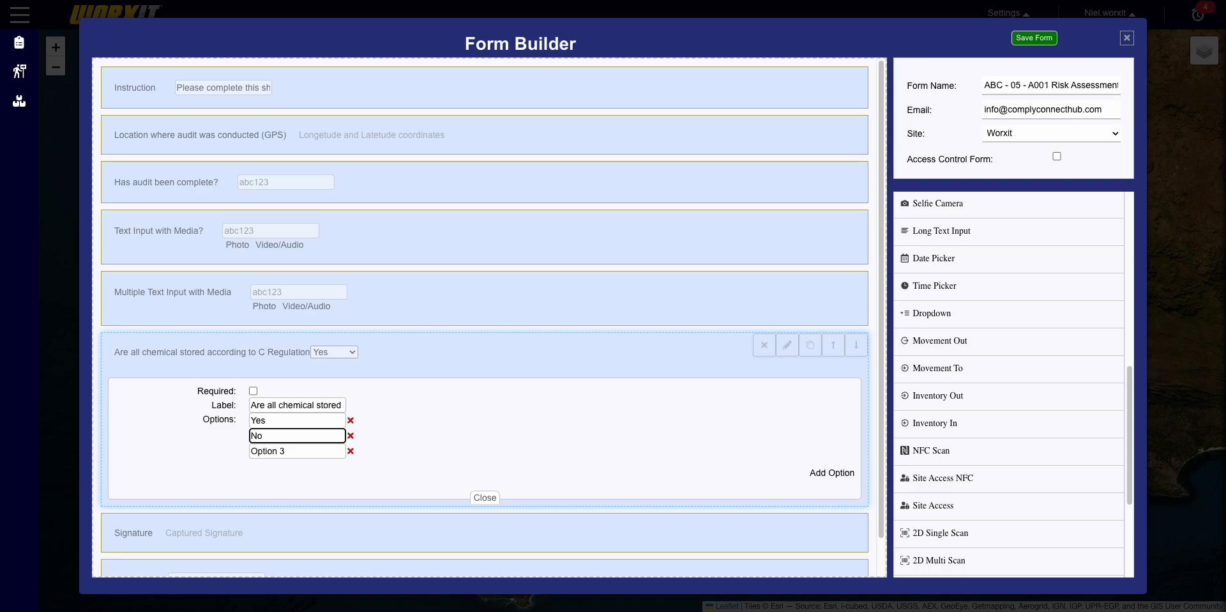
pyautogui.moveTo(315, 455); pyautogui.dragTo(253, 454)
pyautogui.write('N')
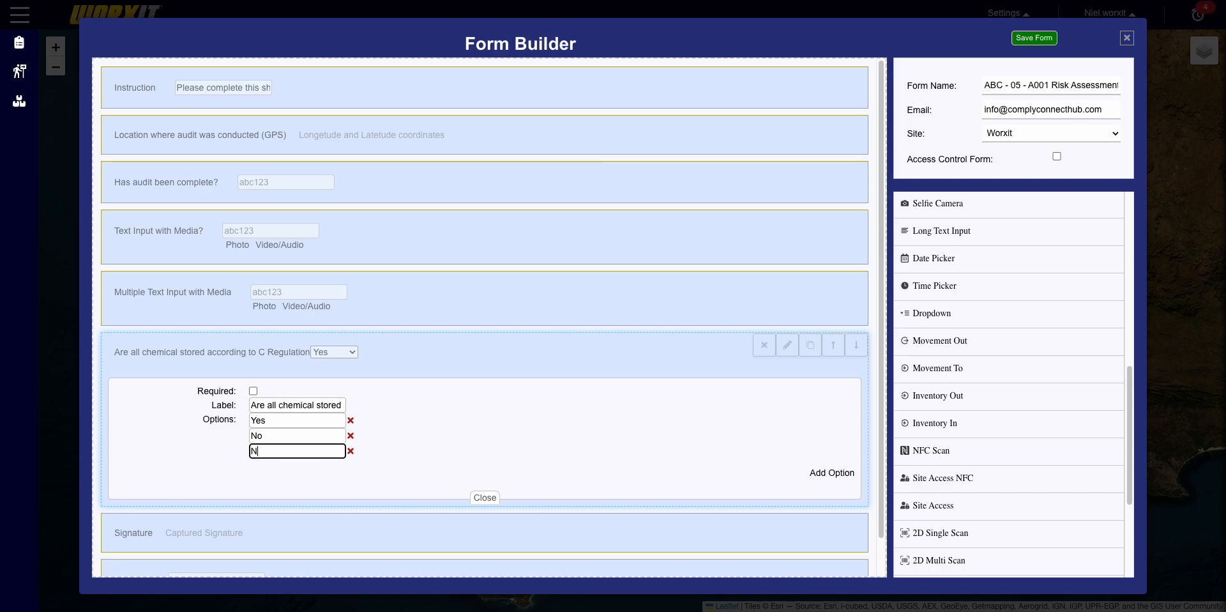
pyautogui.write('/A')
pyautogui.click(838, 474)
pyautogui.moveTo(299, 466); pyautogui.dragTo(236, 474)
pyautogui.write('Re')
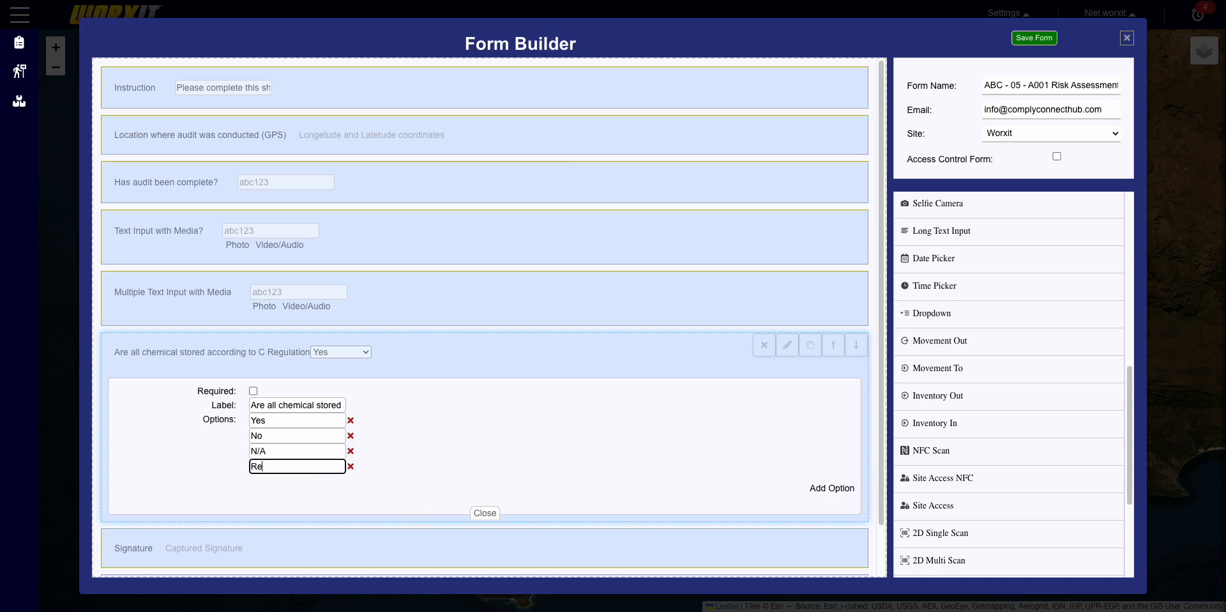
pyautogui.write('fer to discription')
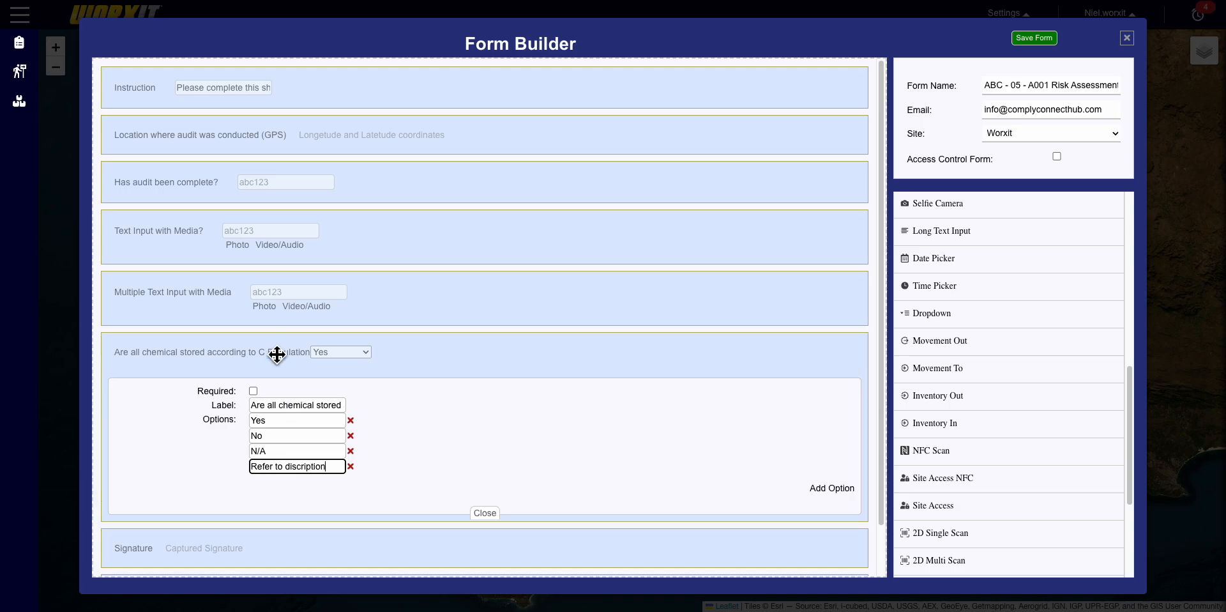
pyautogui.click(494, 513)
# - Add Short Text Input, Selfie Camera after Signature, and Long Text Input below Short Text Input
pyautogui.scroll(8, 1064, 344)
pyautogui.moveTo(1009, 211)
pyautogui.mouseDown()
pyautogui.moveTo(546, 444)
pyautogui.moveTo(561, 402)
pyautogui.mouseUp()
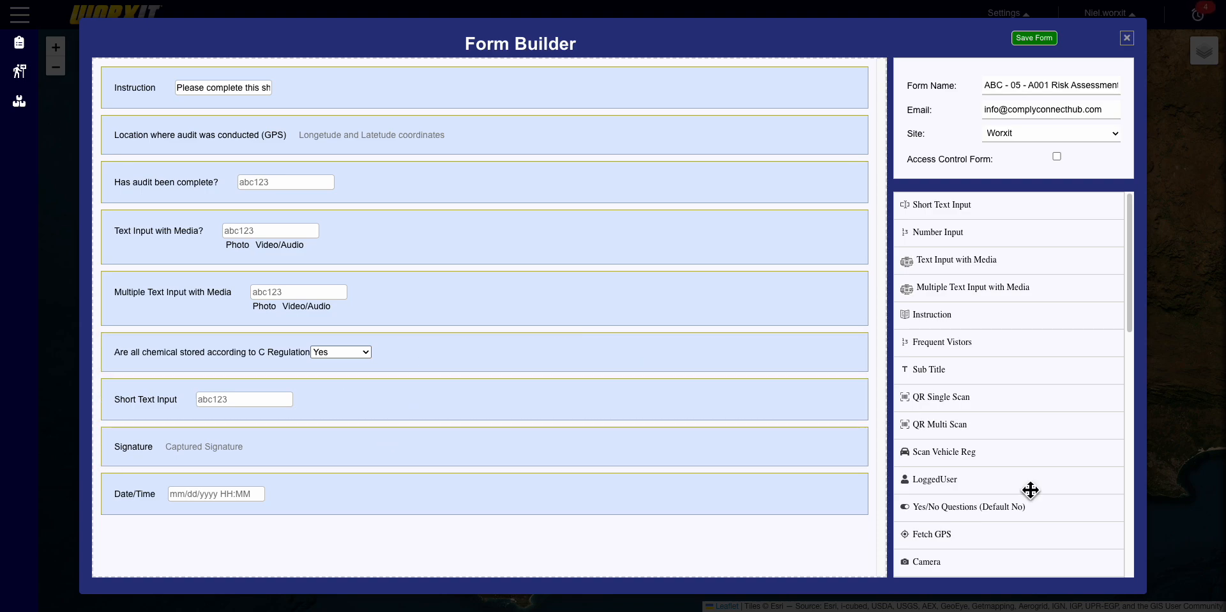
pyautogui.scroll(-2, 1075, 485)
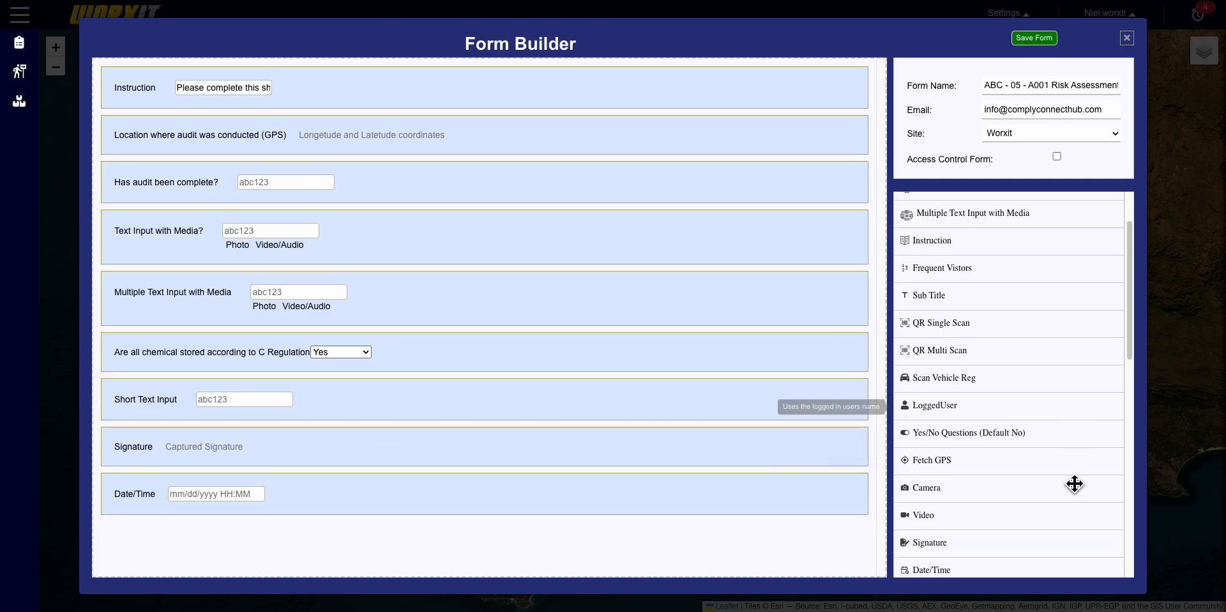
pyautogui.scroll(-4, 1076, 484)
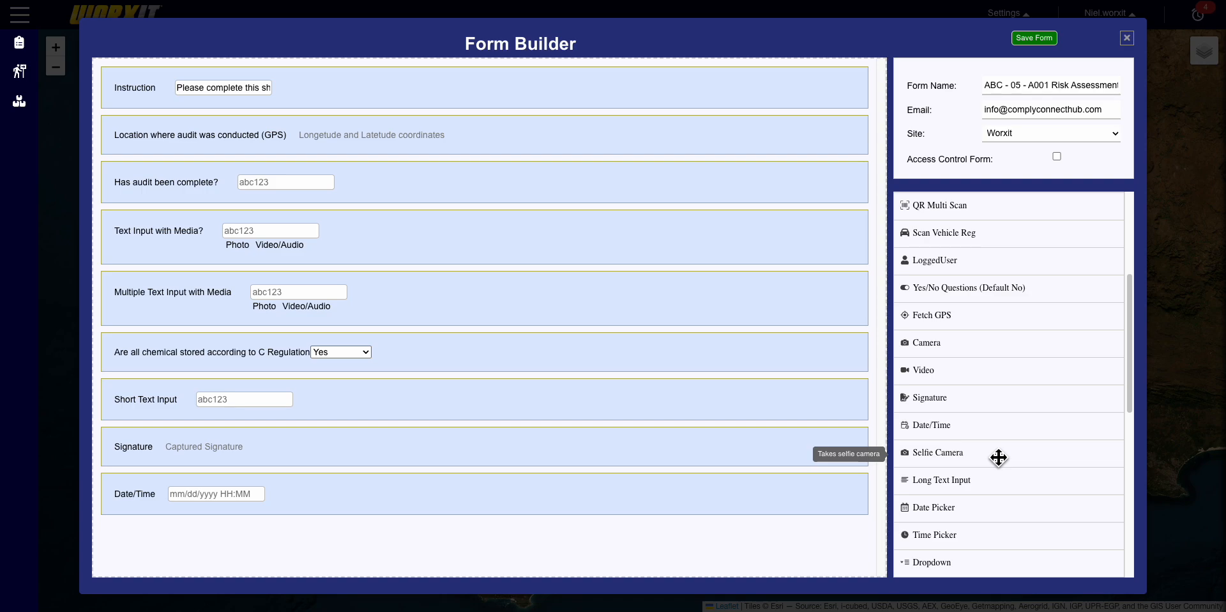
pyautogui.moveTo(999, 458)
pyautogui.mouseDown()
pyautogui.moveTo(592, 511)
pyautogui.moveTo(551, 501)
pyautogui.mouseUp()
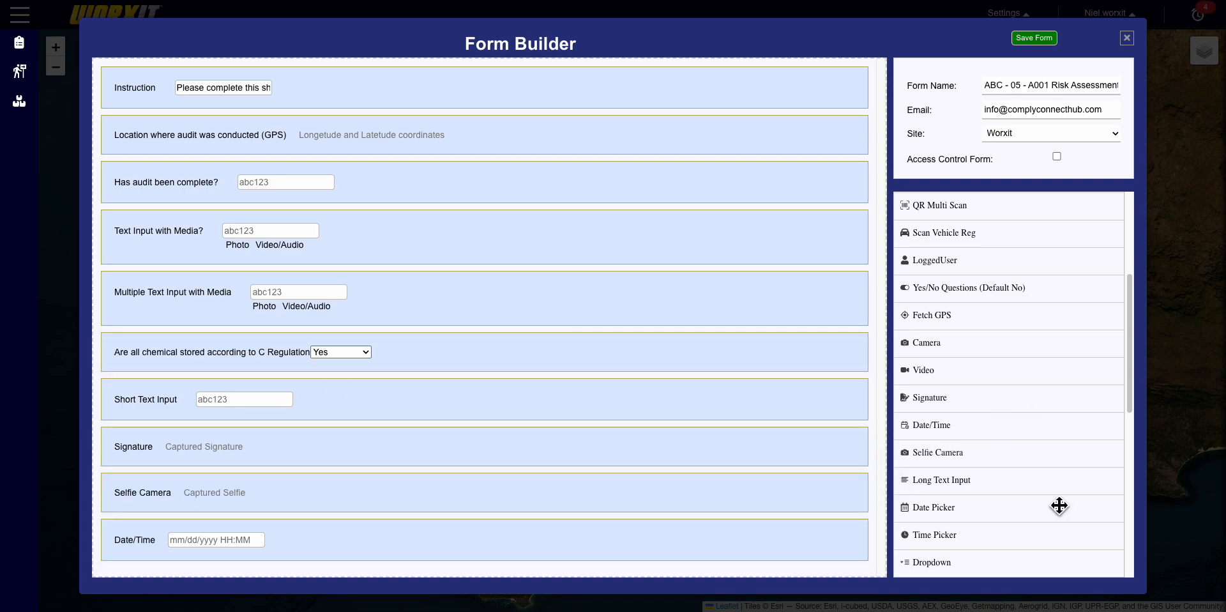
pyautogui.scroll(-2, 1015, 489)
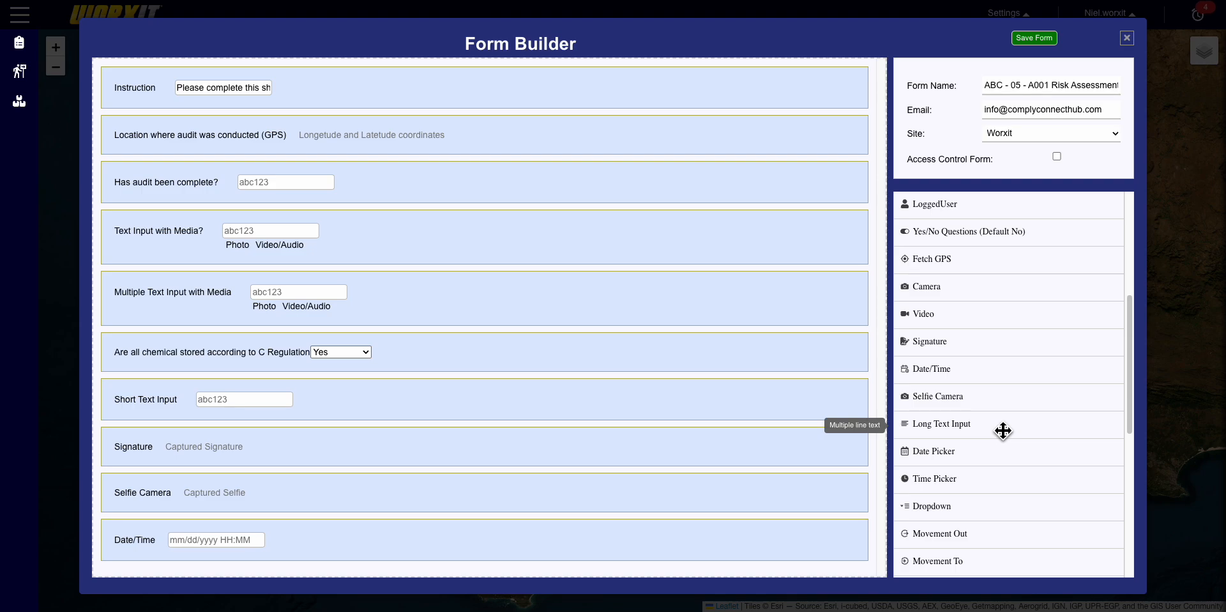
pyautogui.moveTo(1003, 431)
pyautogui.mouseDown()
pyautogui.moveTo(792, 476)
pyautogui.moveTo(427, 447)
pyautogui.moveTo(416, 434)
pyautogui.mouseUp()
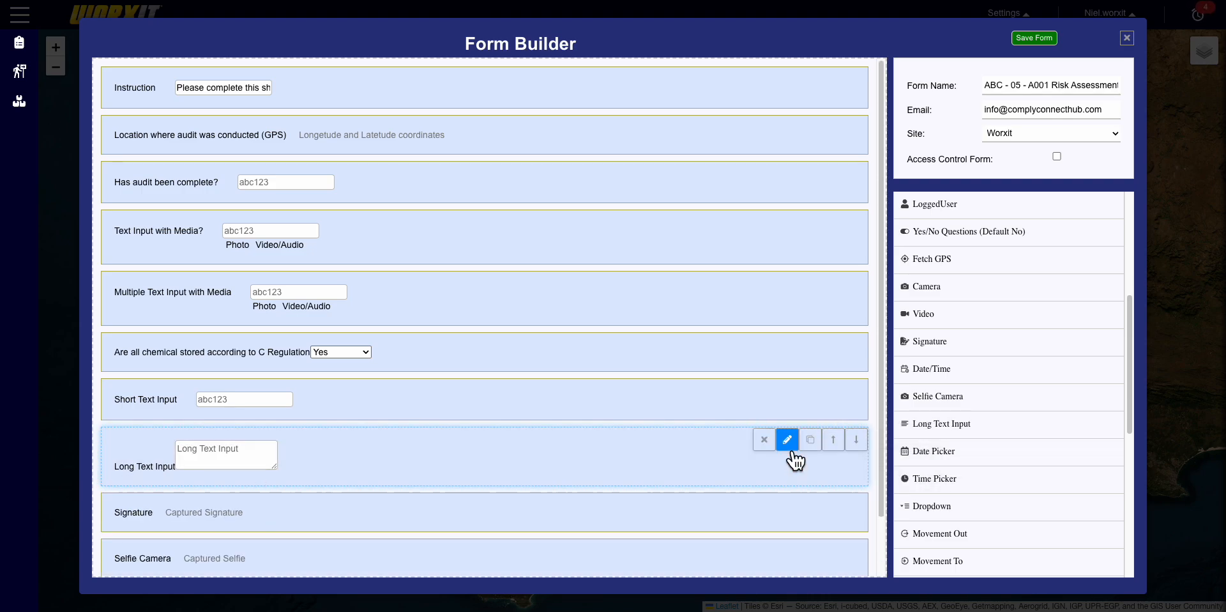
# - Relabel the new Long Text Input field as 'Summary of high risks/immediate risk'
pyautogui.click(787, 439)
pyautogui.moveTo(334, 526); pyautogui.dragTo(251, 525)
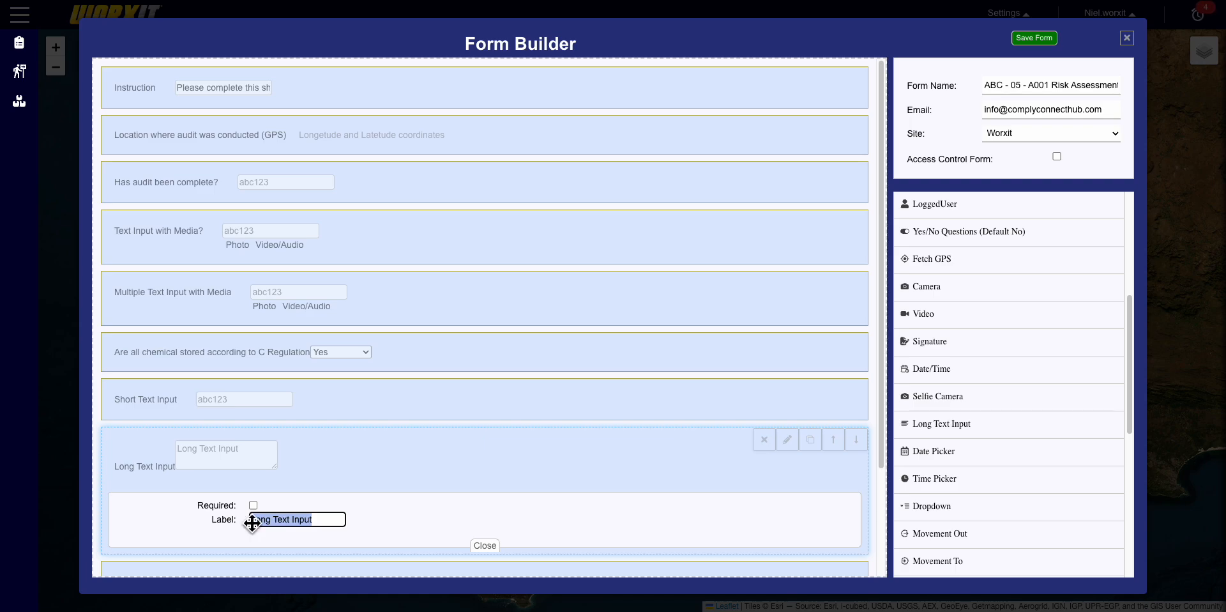
pyautogui.write('Summary of ')
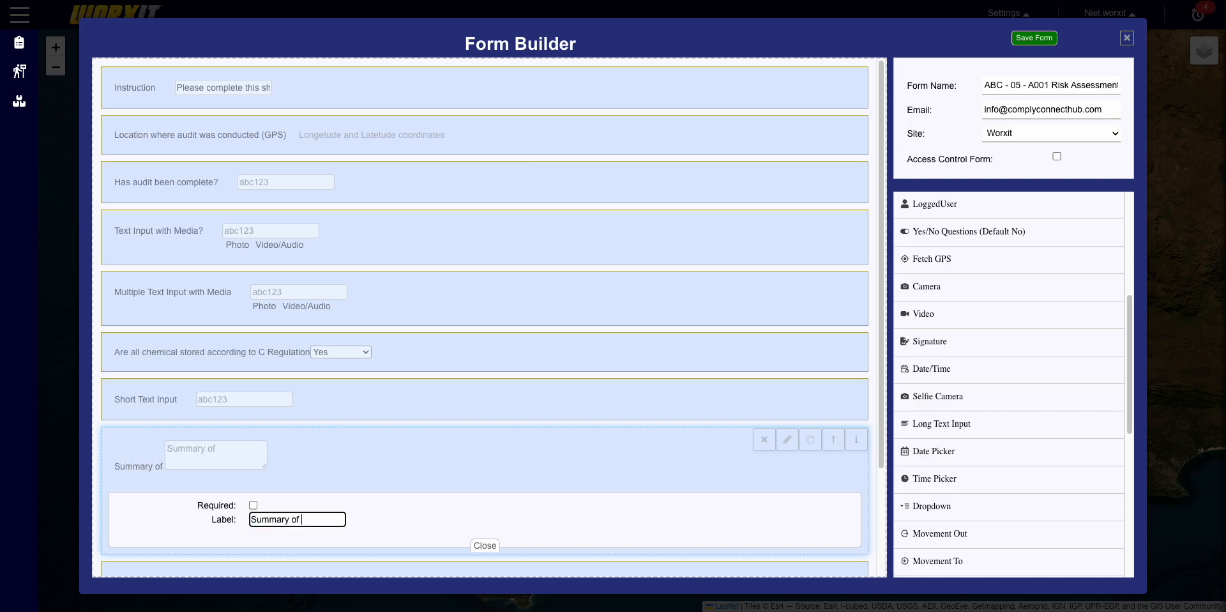
pyautogui.write('high risk')
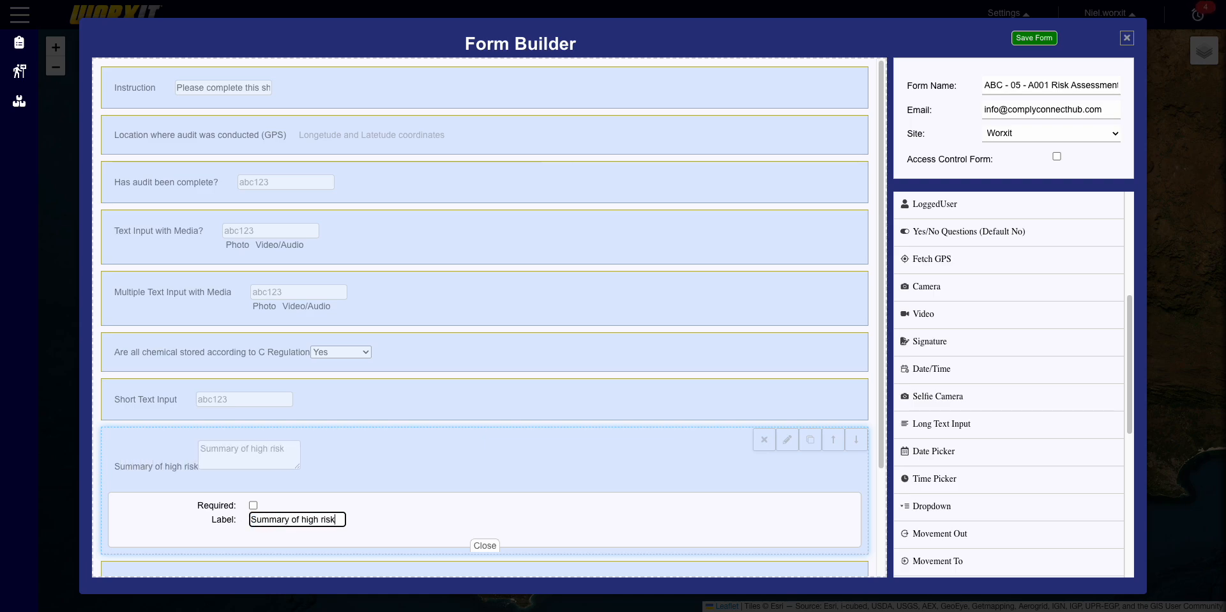
pyautogui.write('s/')
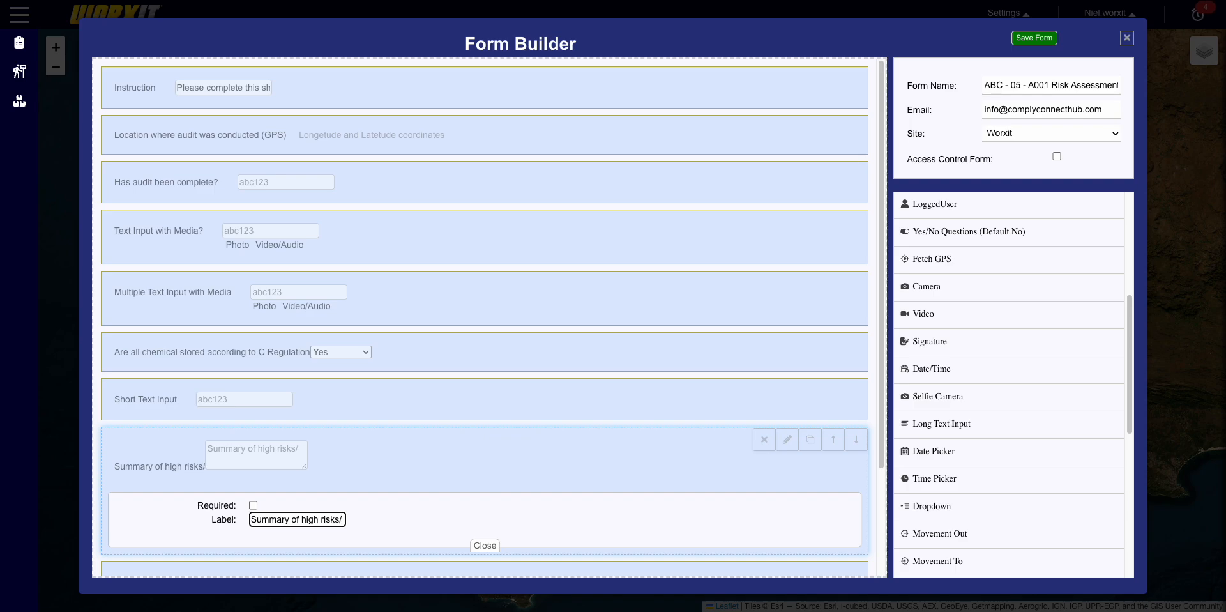
pyautogui.write('immediate risk')
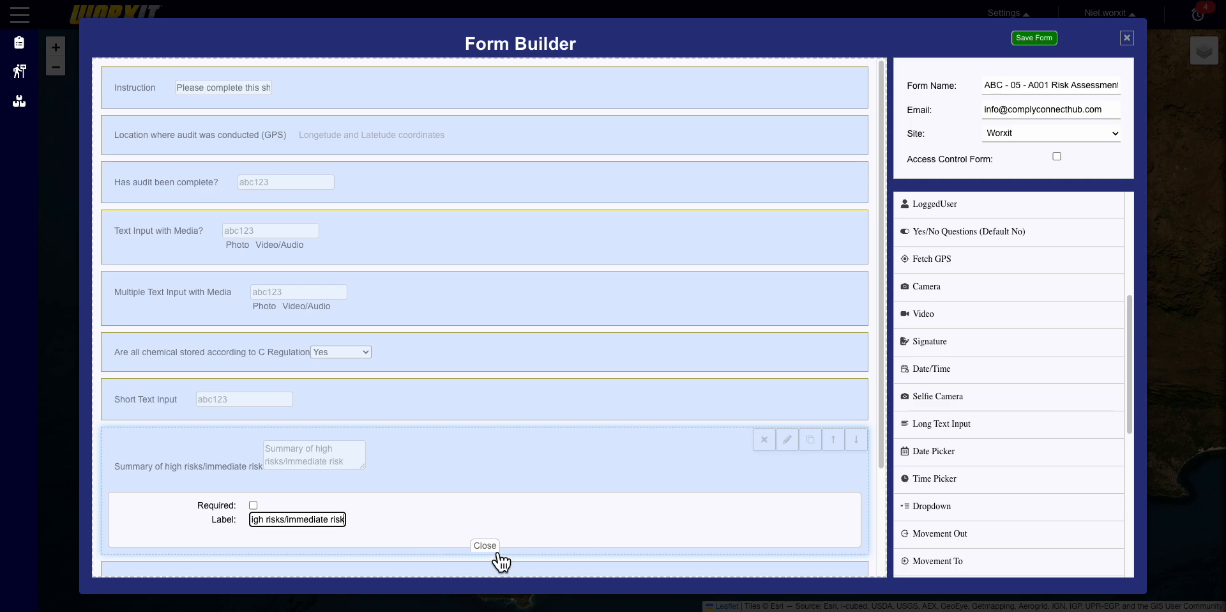
pyautogui.click(493, 547)
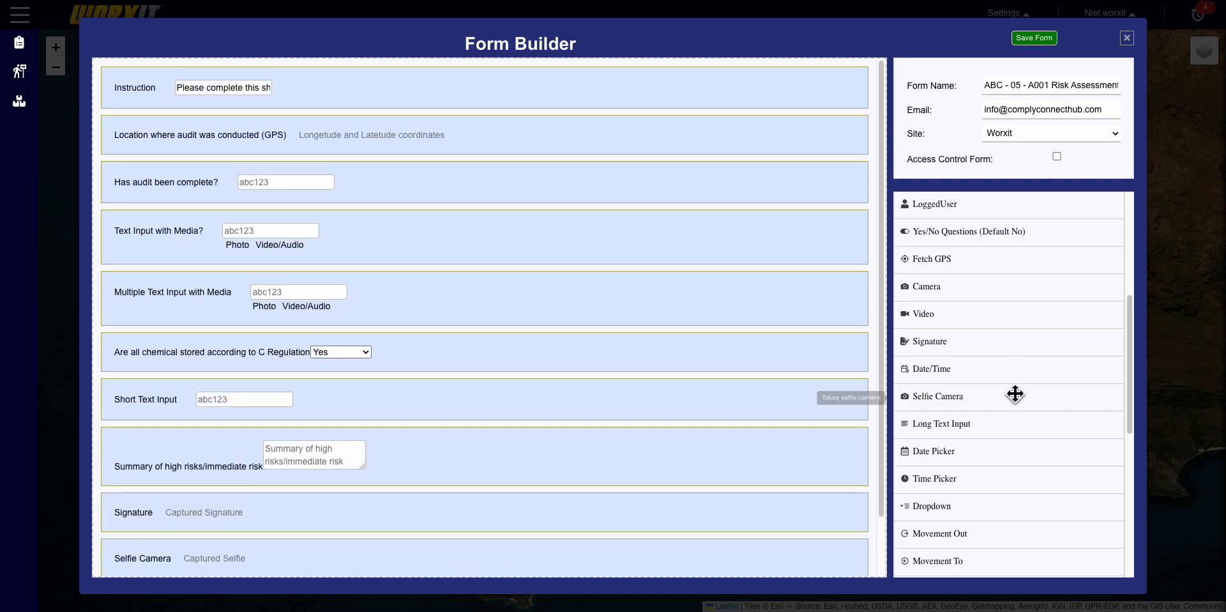
pyautogui.scroll(-1, 1041, 505)
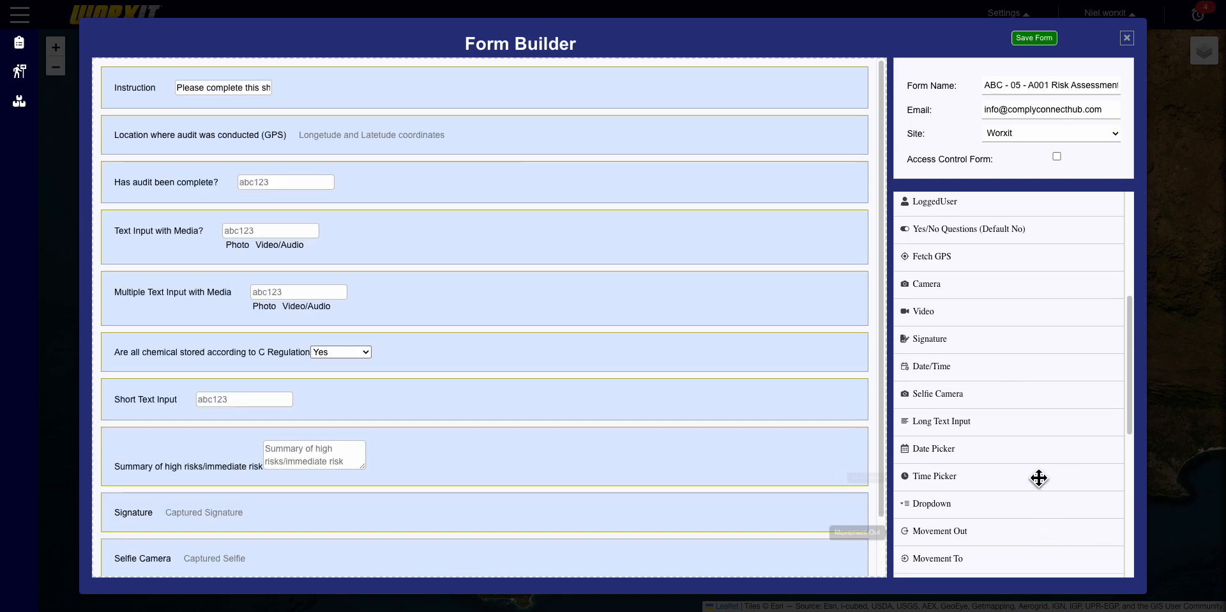
pyautogui.scroll(-3, 1040, 481)
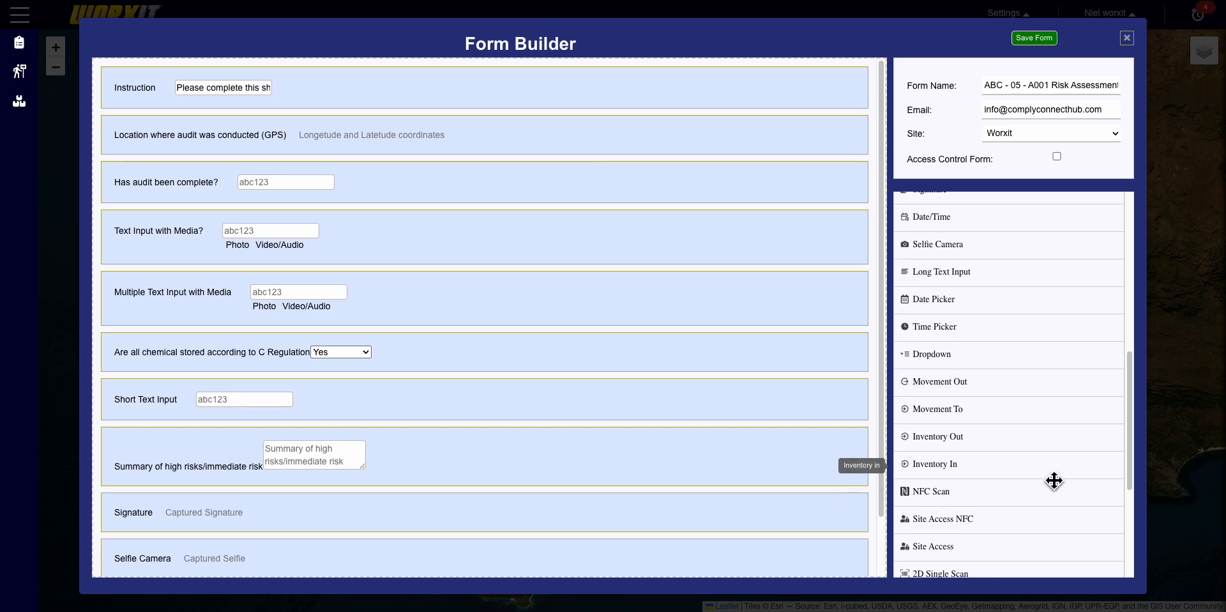
pyautogui.scroll(-3, 1054, 481)
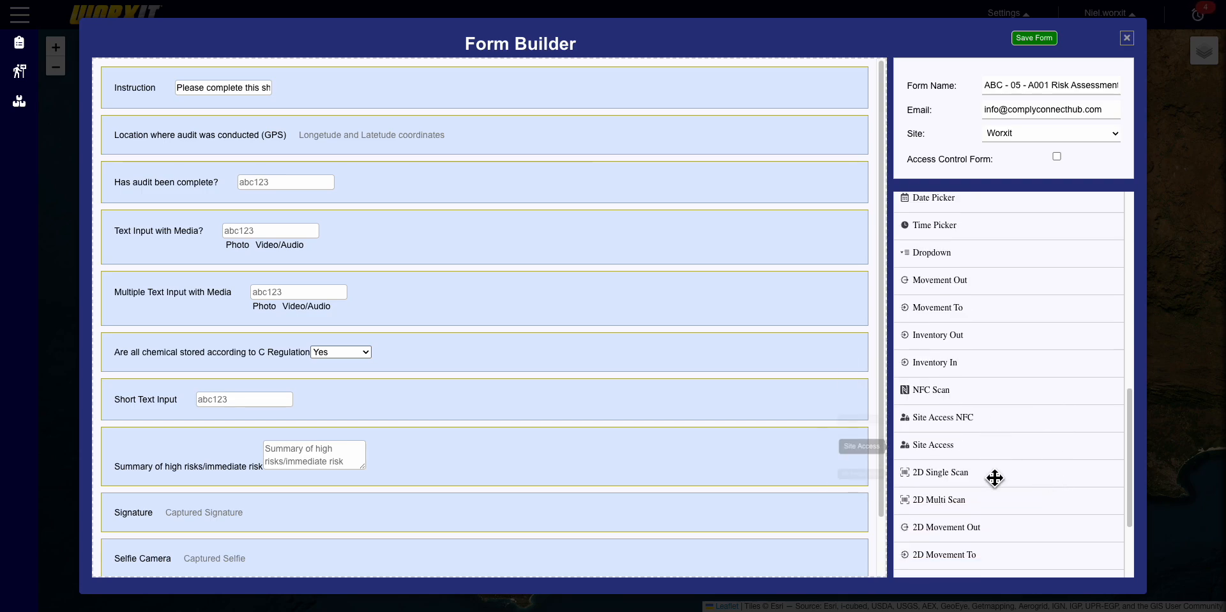
pyautogui.scroll(-2, 1001, 520)
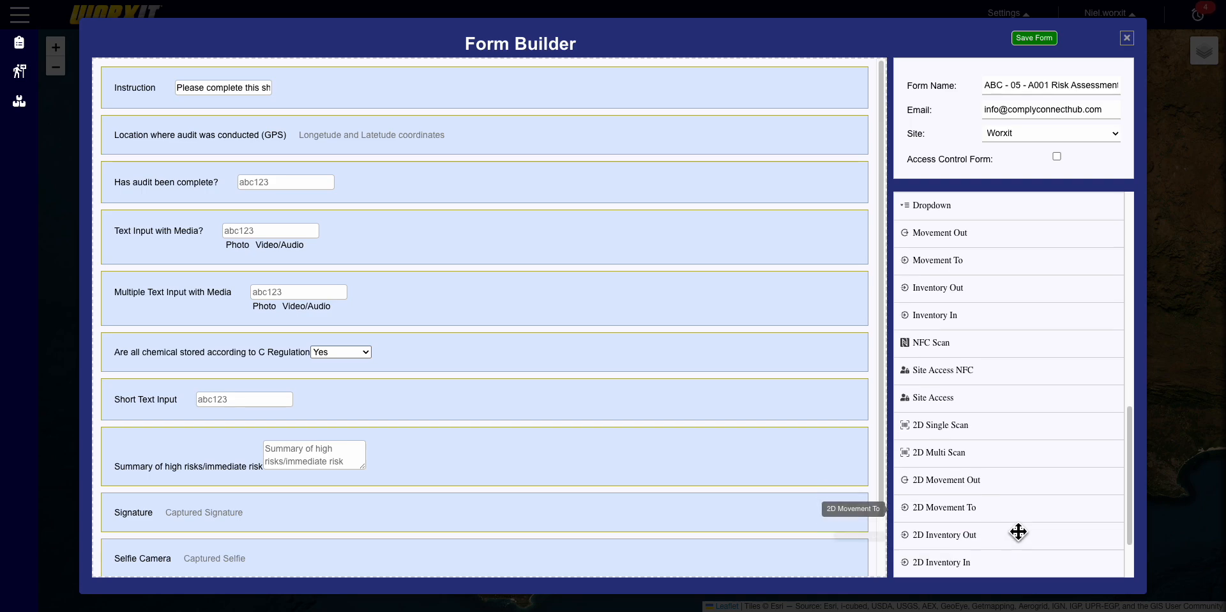
pyautogui.scroll(-3, 1030, 555)
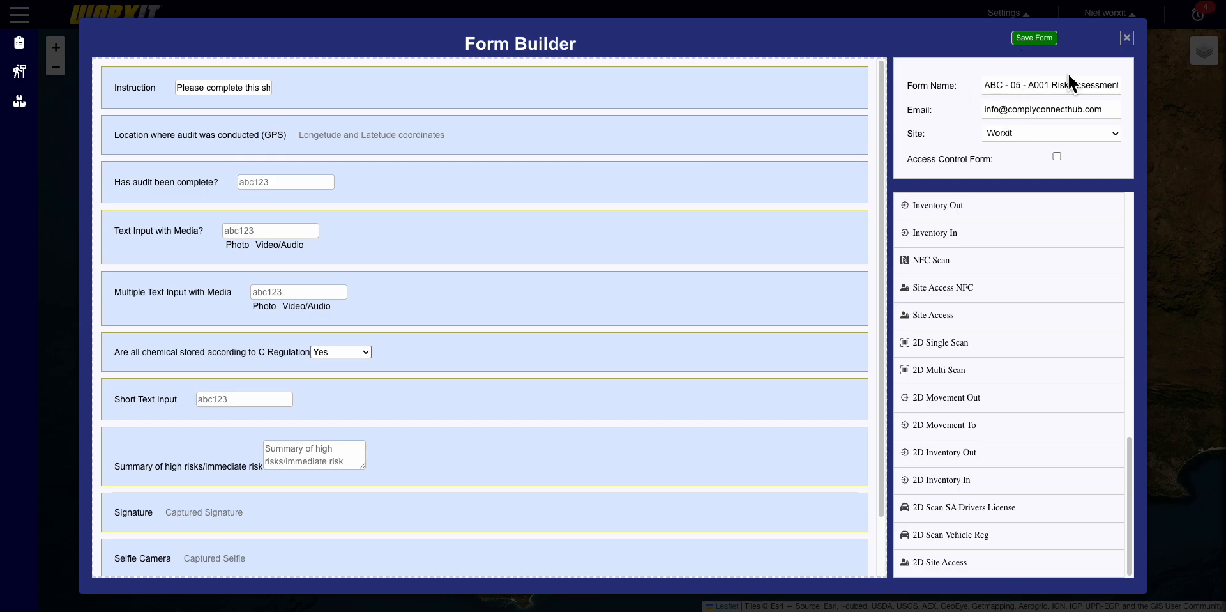
# - Save the form, then sign in on the mobile app to open ABC - 05 - A001 Risk Assessment
pyautogui.click(1048, 48)
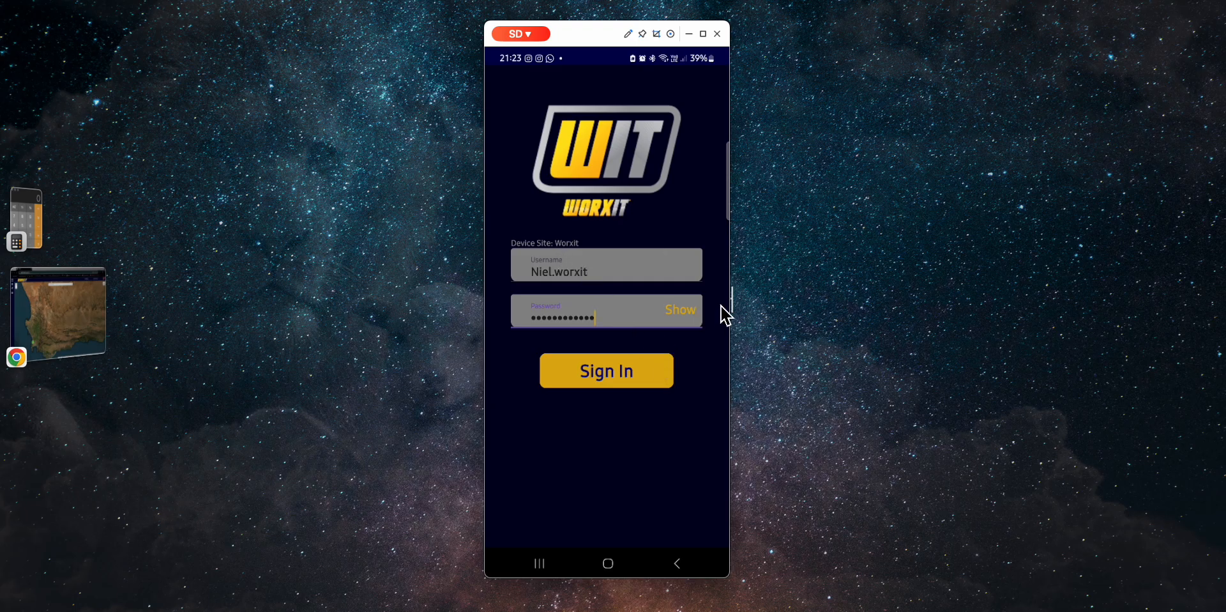
pyautogui.press('Return')
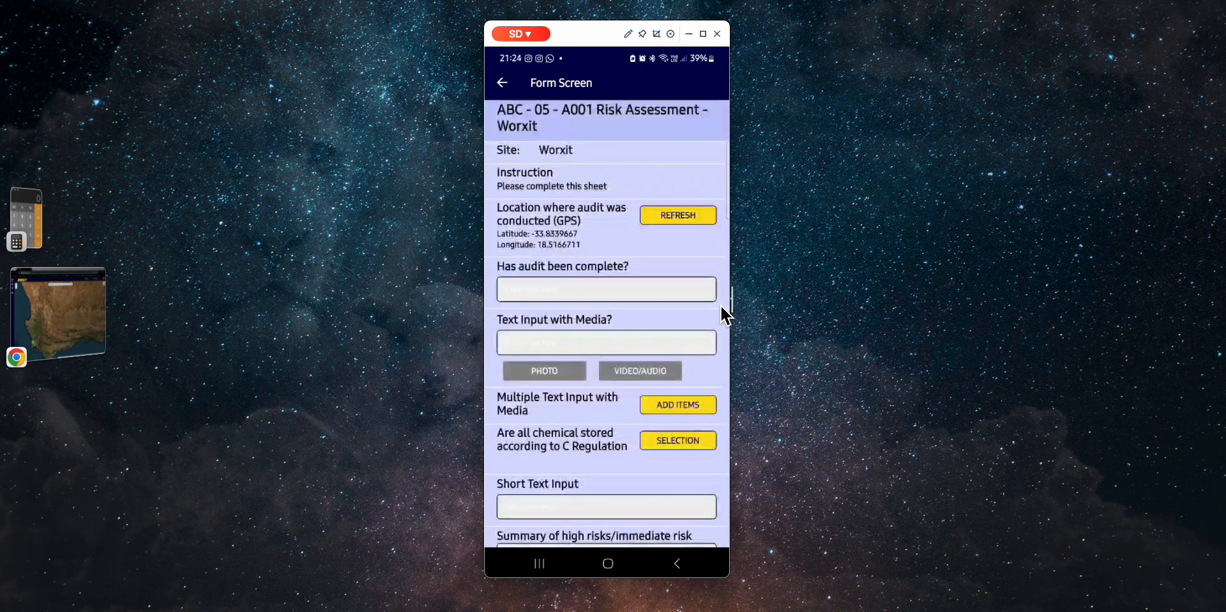
# - Answer Yes to 'Has audit been complete?' and 'Text Input with Media?' in the mobile form
pyautogui.write('Yes')
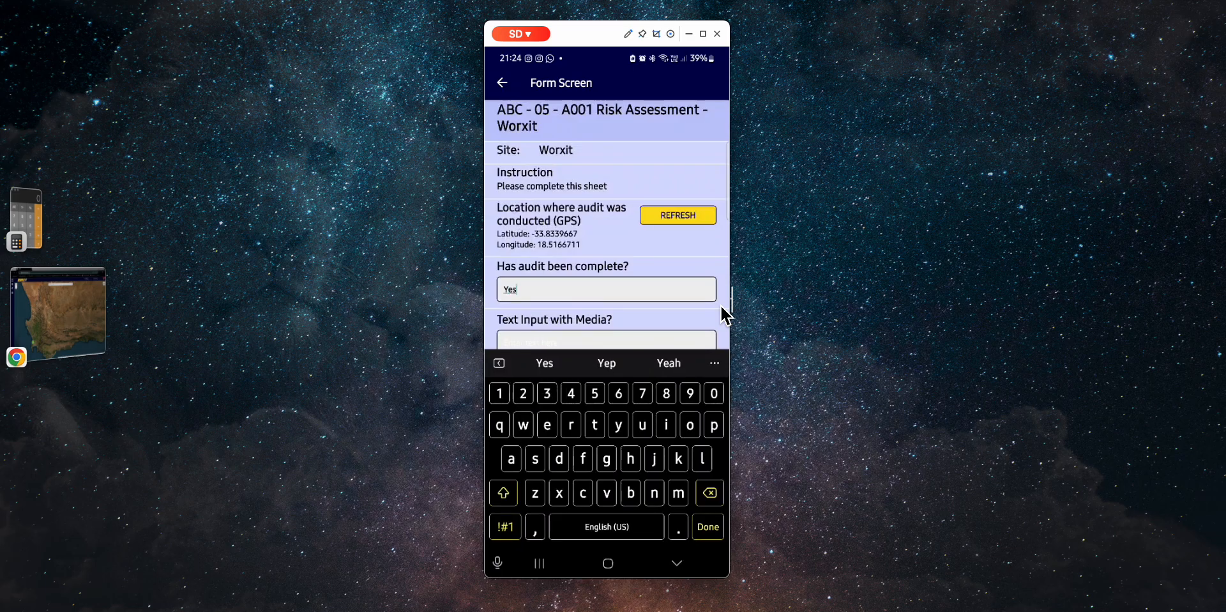
pyautogui.press('Return')
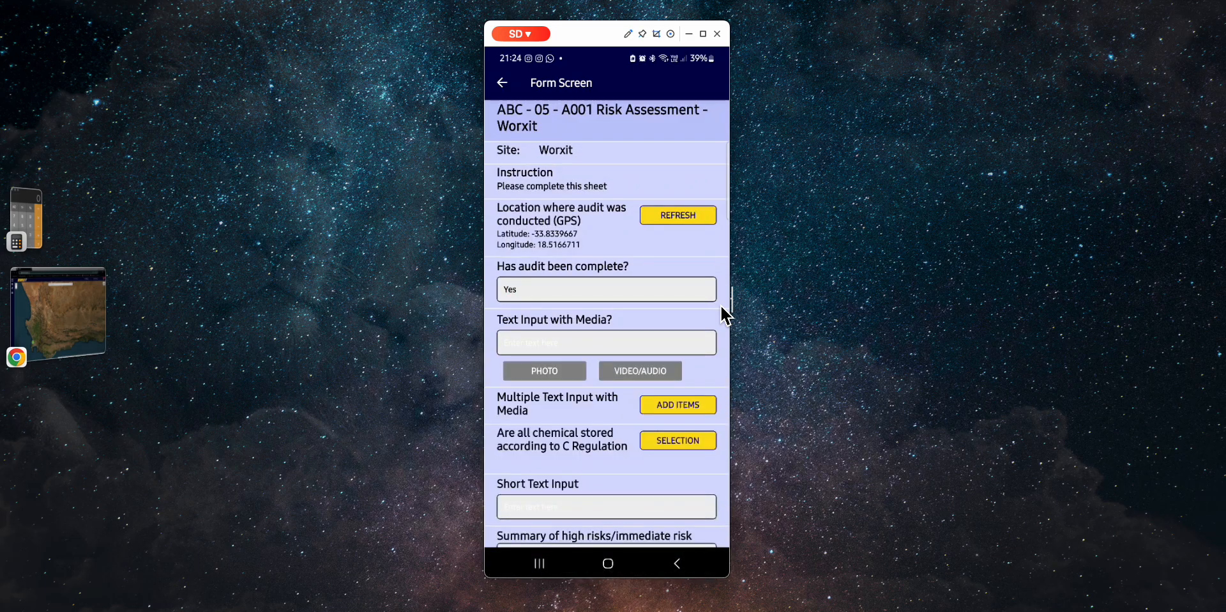
pyautogui.press('Tab')
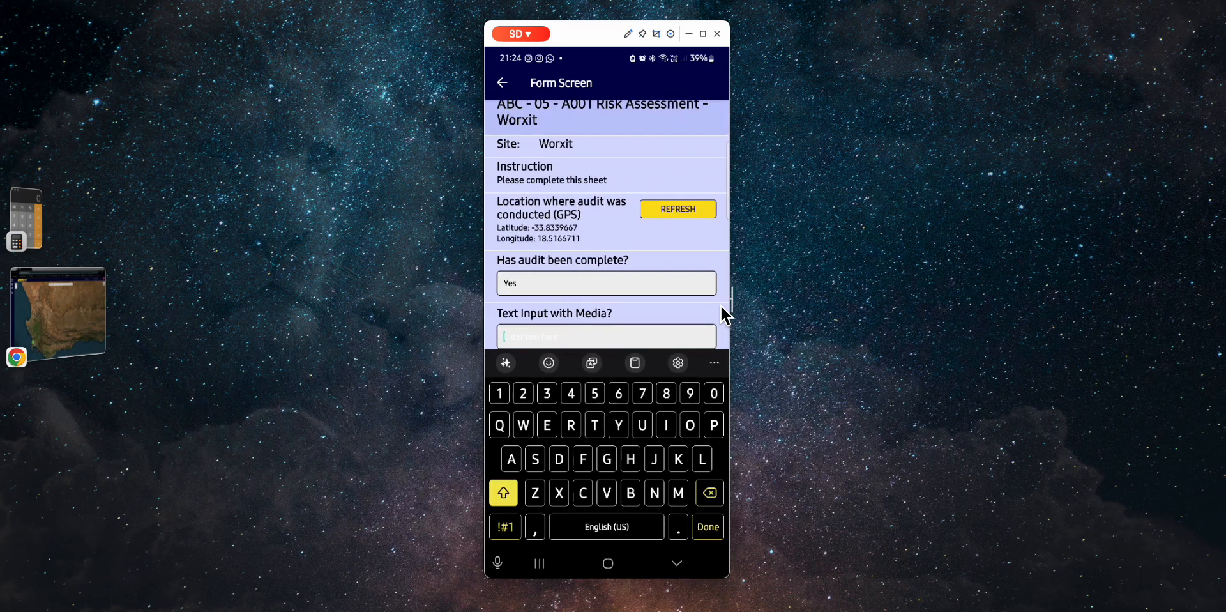
pyautogui.write('Yes')
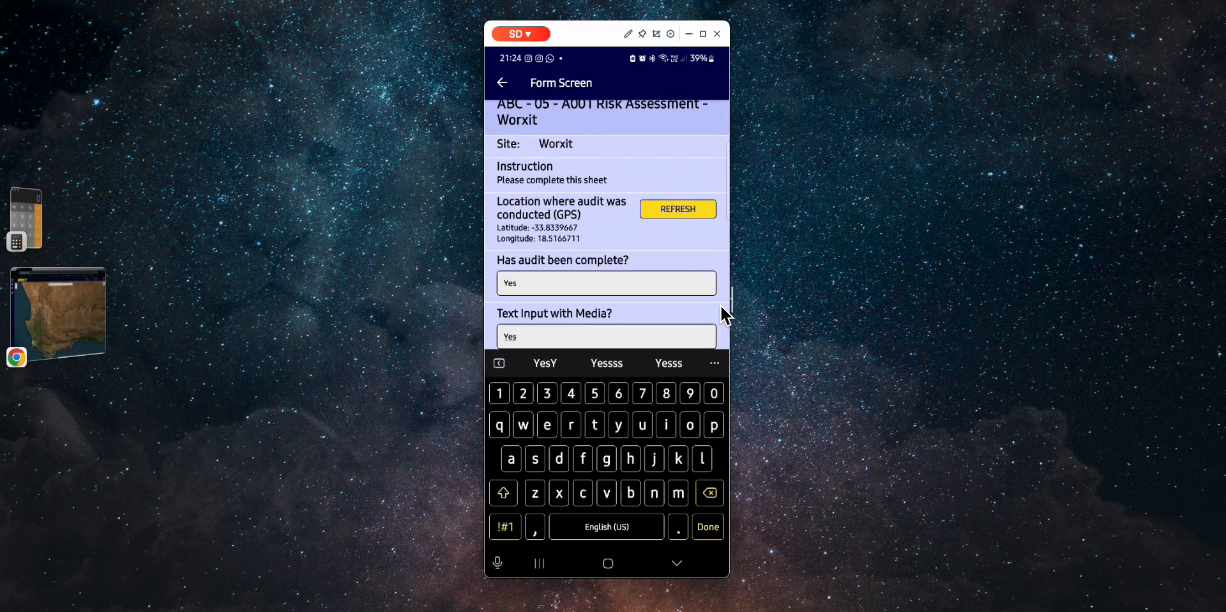
pyautogui.press('Return')
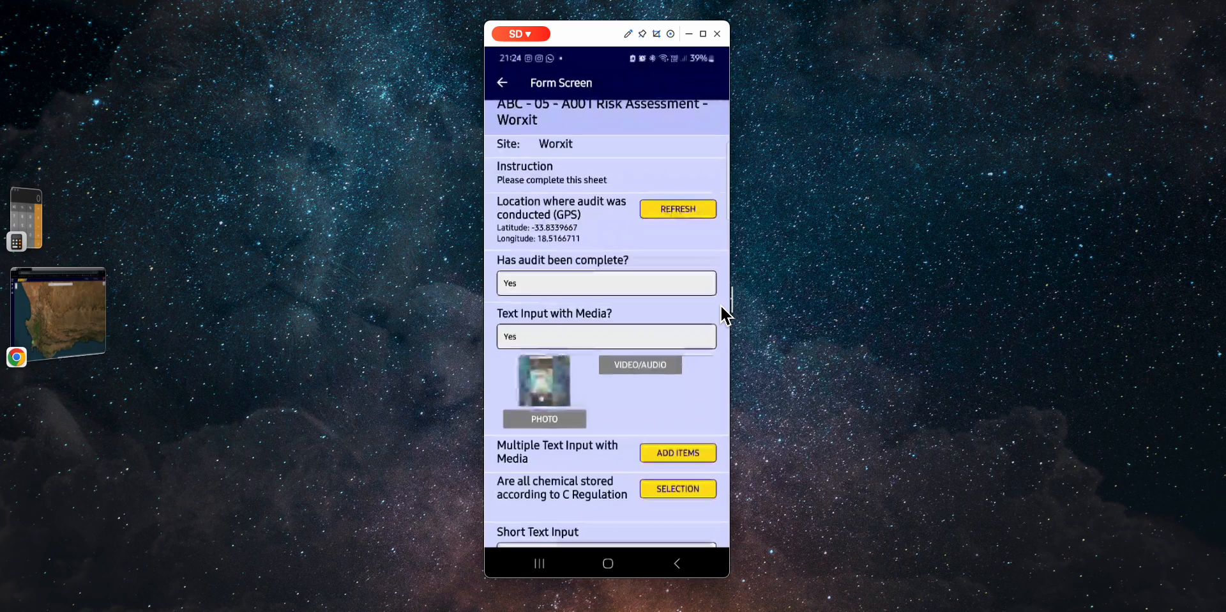
pyautogui.scroll(-1, 726, 316)
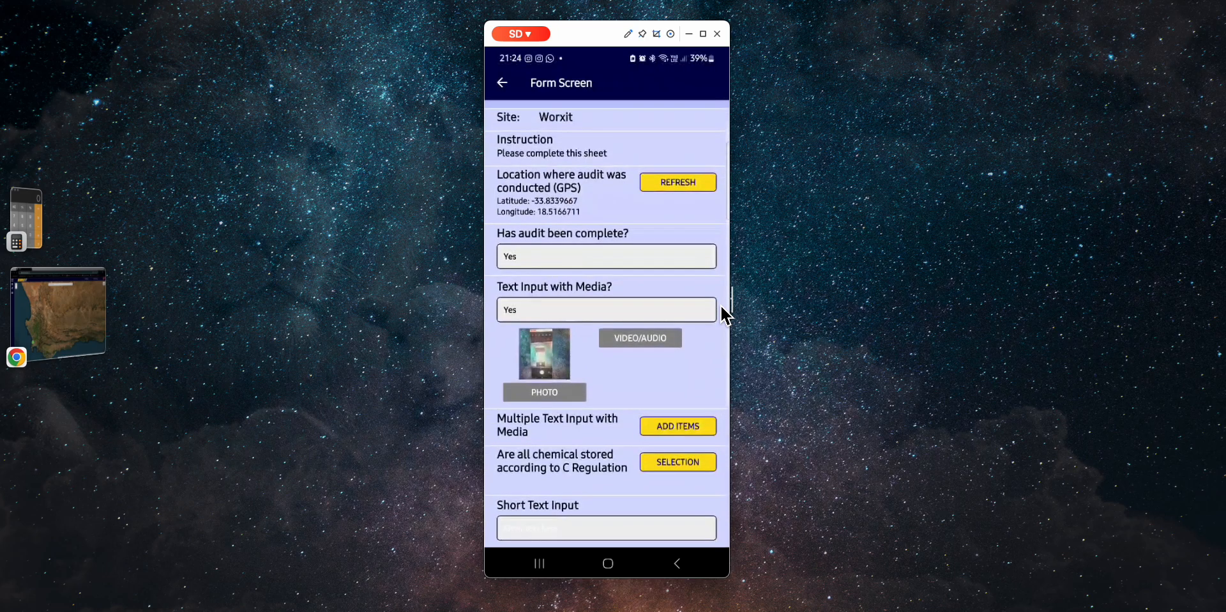
pyautogui.scroll(-1, 726, 316)
pyautogui.scroll(-3, 726, 316)
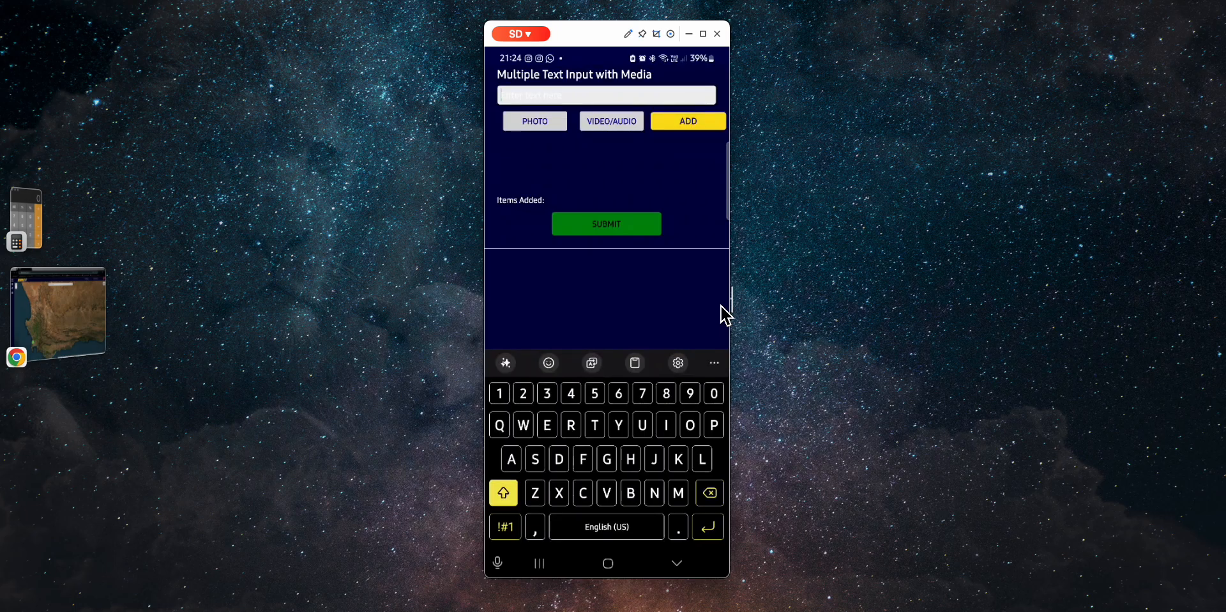
# - Add 'Housekeeping good', 'Hdjsnsnd' and 'Ndhsjsbbd' to the Items Added list
pyautogui.write('Ho')
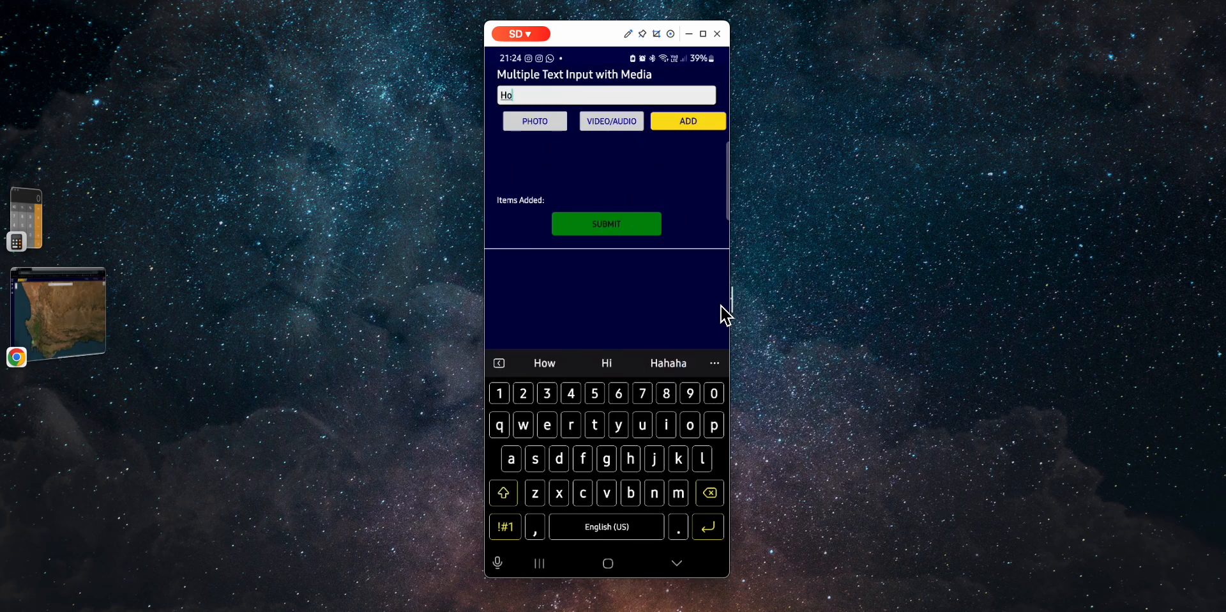
pyautogui.write('usekeepin')
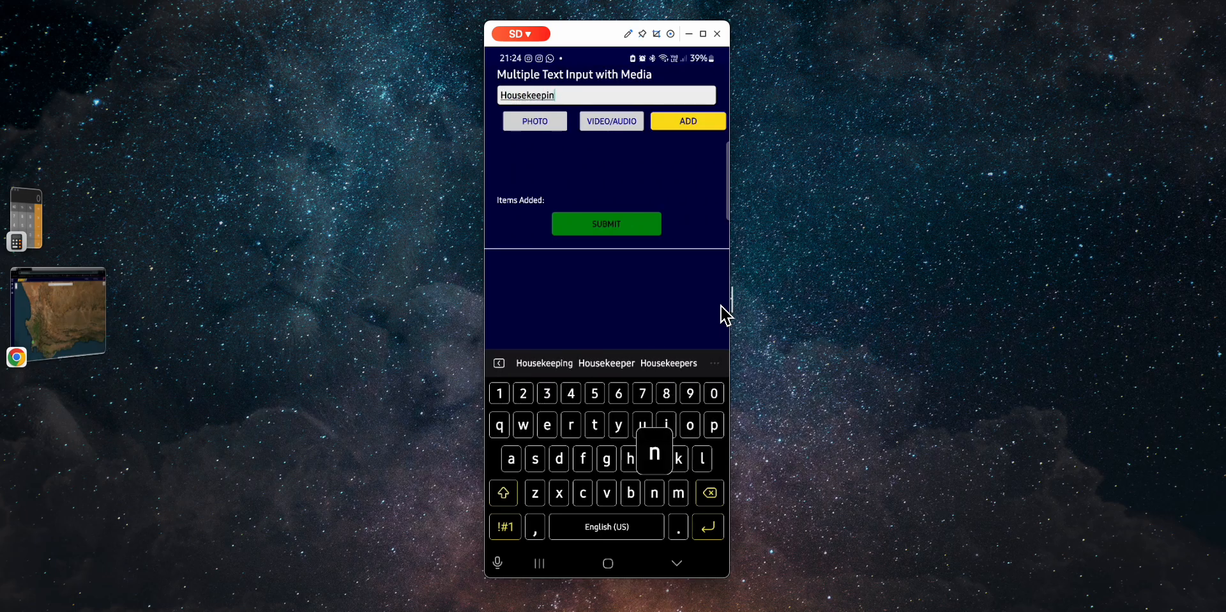
pyautogui.write('g good')
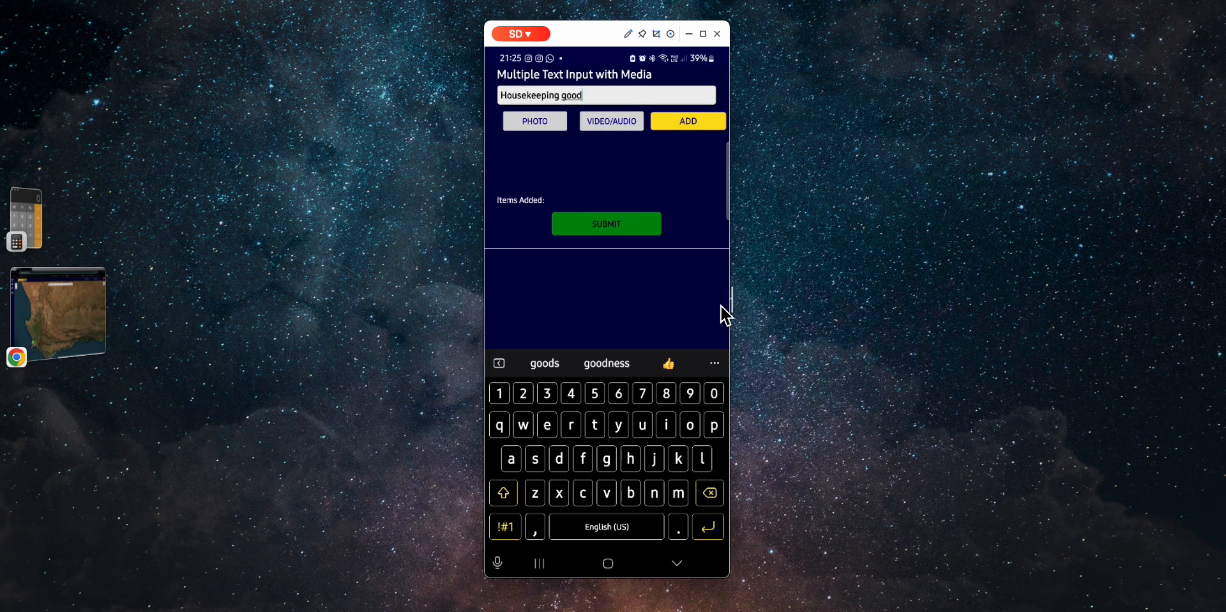
pyautogui.click(721, 305)
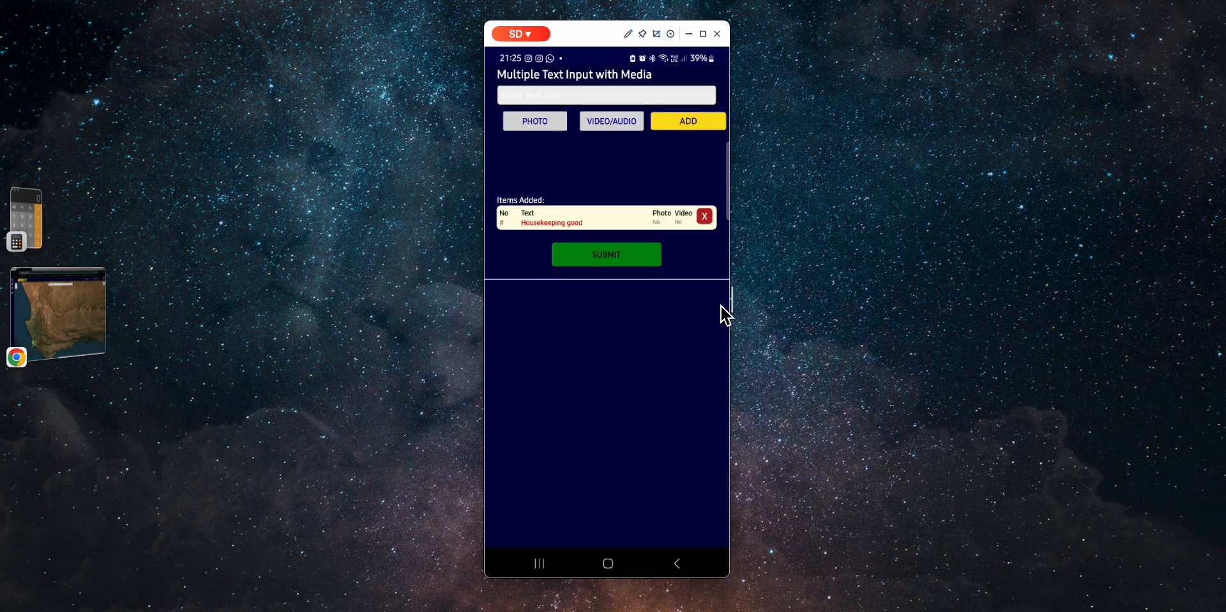
pyautogui.write('Hdjsnsnd')
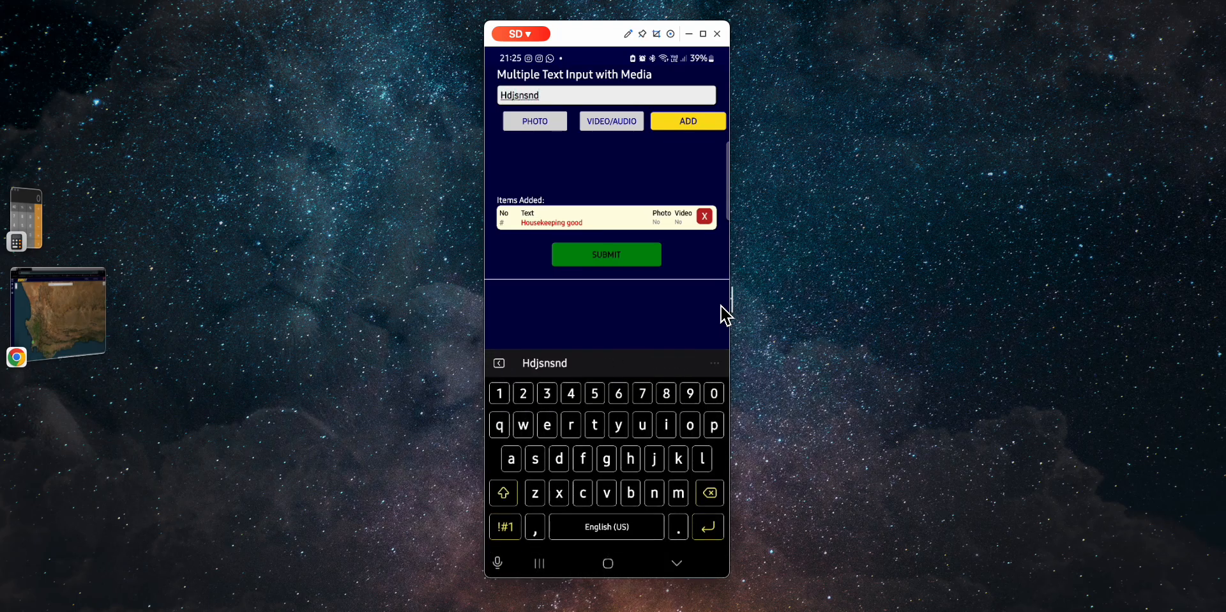
pyautogui.click(721, 307)
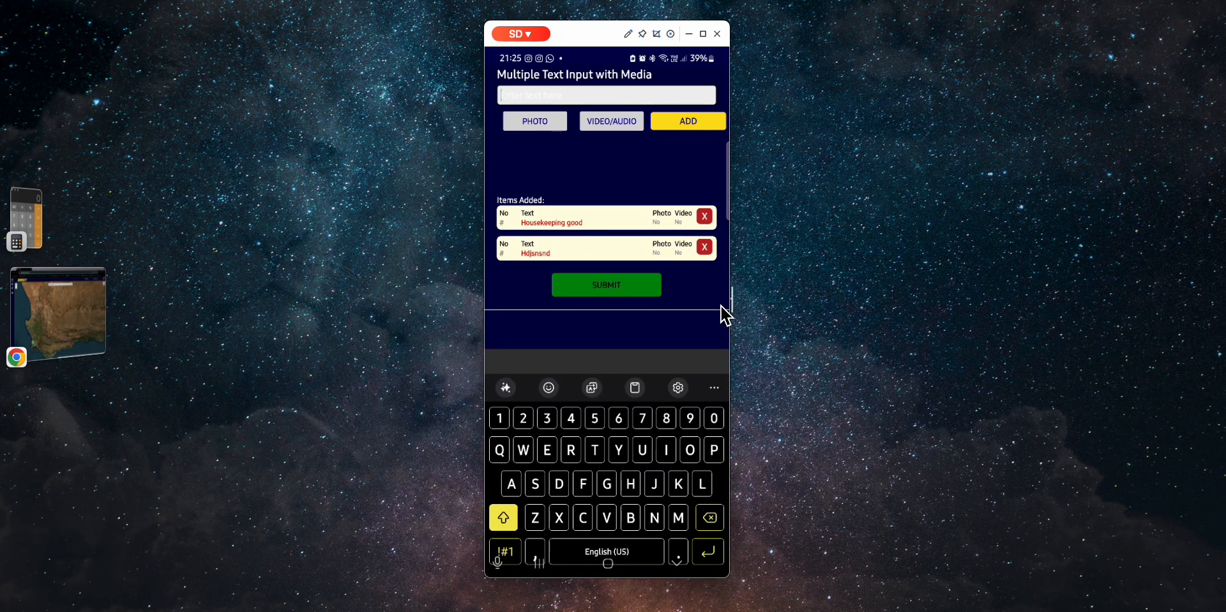
pyautogui.write('Ndhsjsbbd')
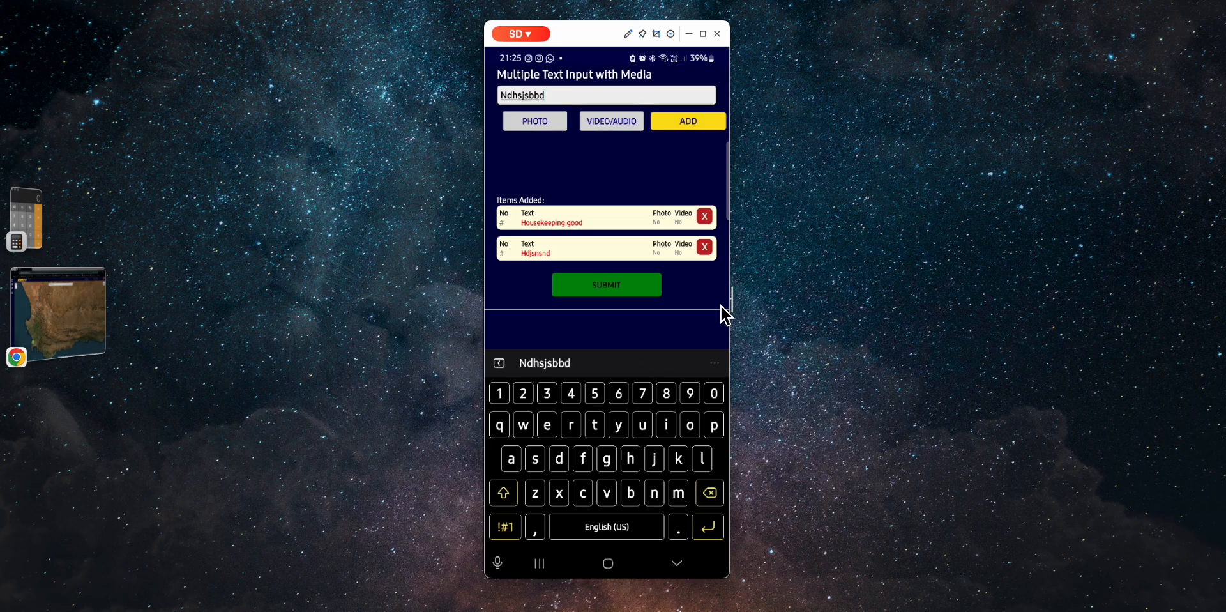
pyautogui.click(722, 307)
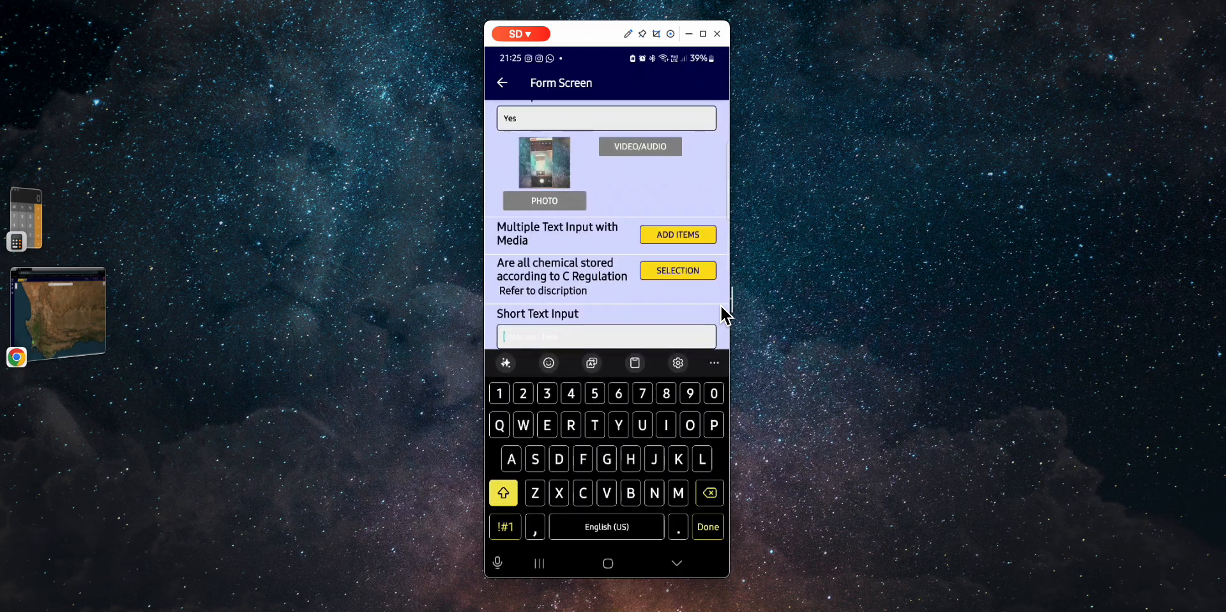
# - Answer the Short Text Input with 'Majority are stored safely, but improvement required.'
pyautogui.write('Ma')
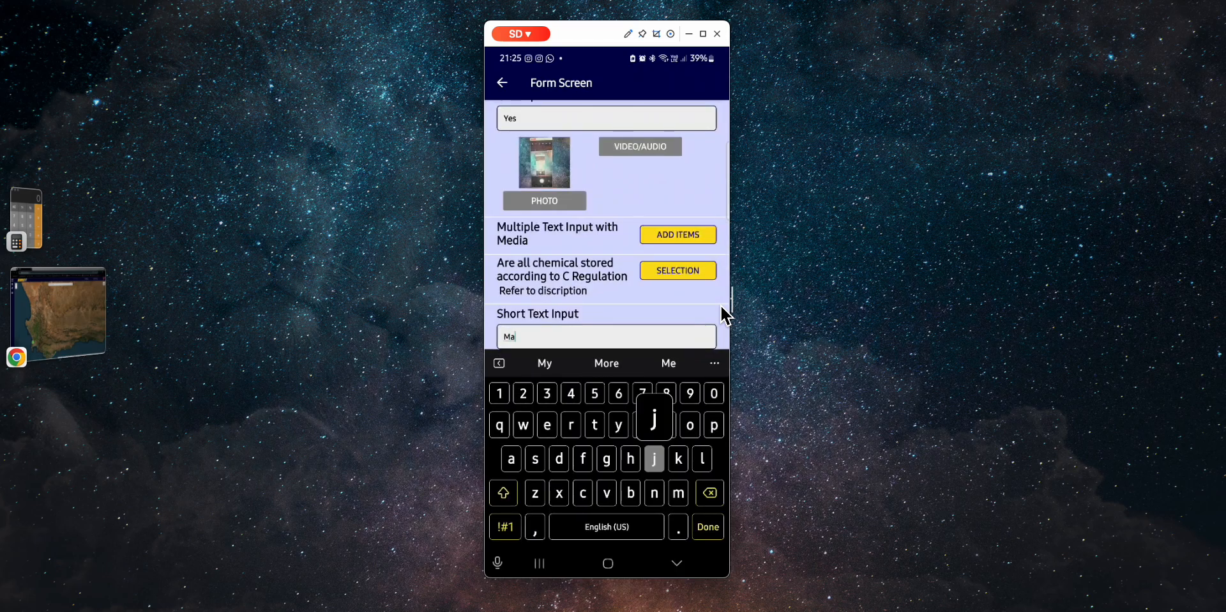
pyautogui.write('jo')
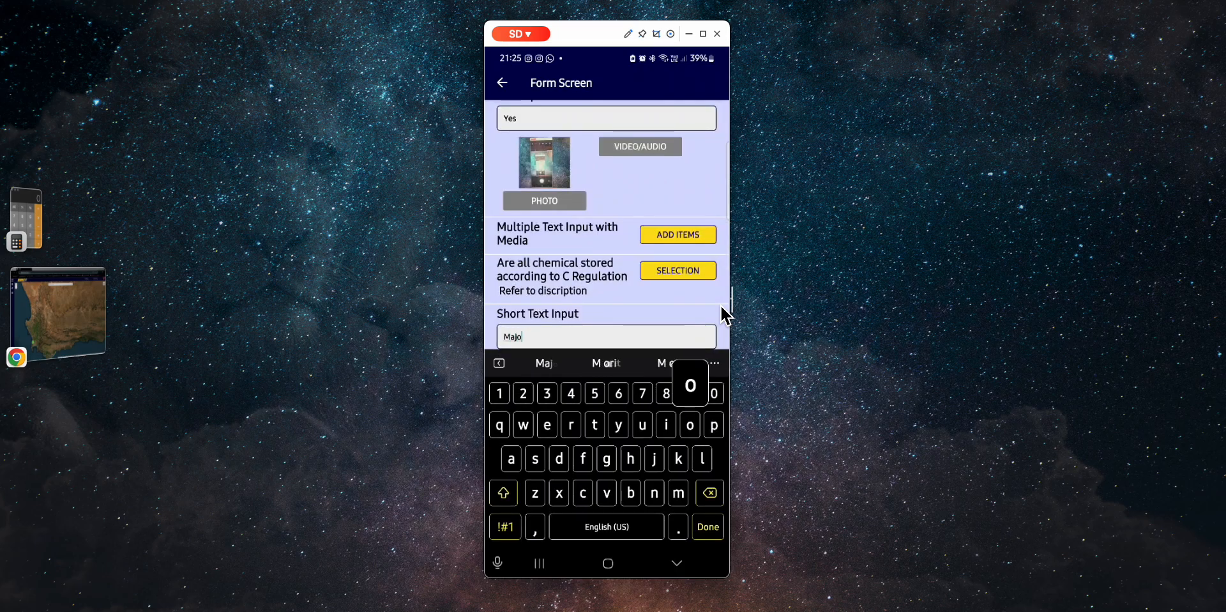
pyautogui.write('r')
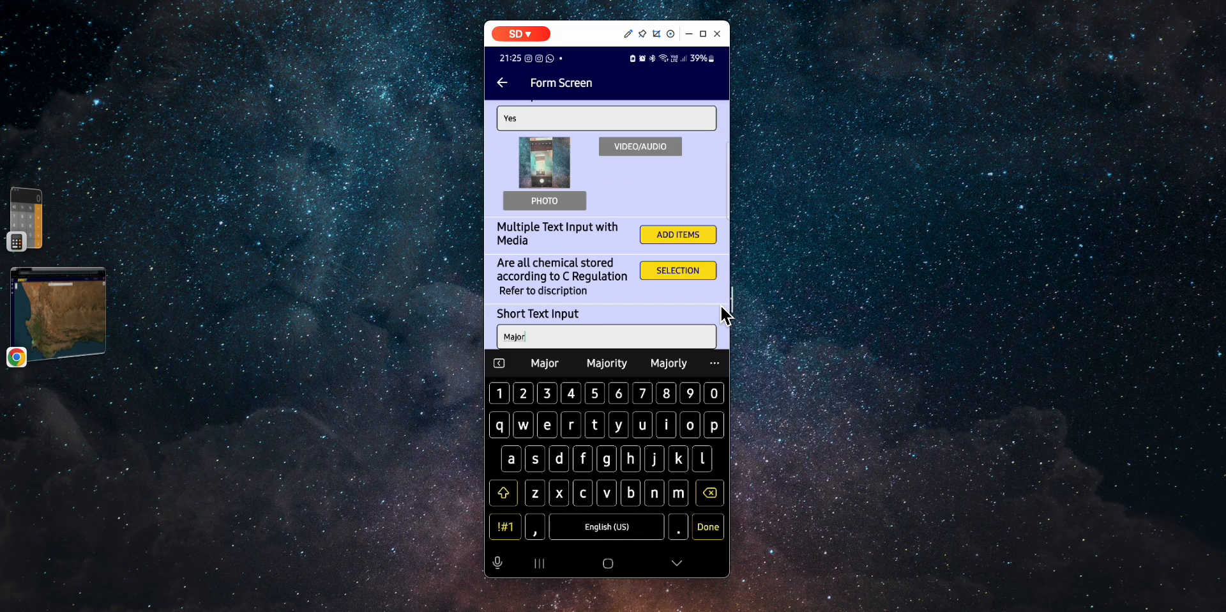
pyautogui.write('it')
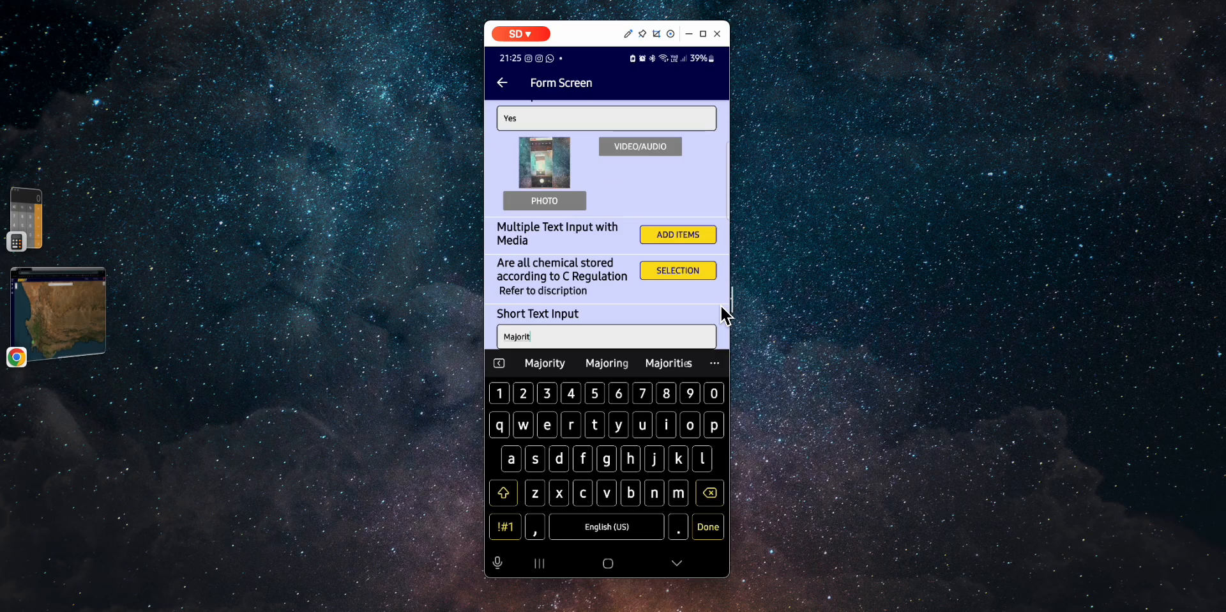
pyautogui.write('y')
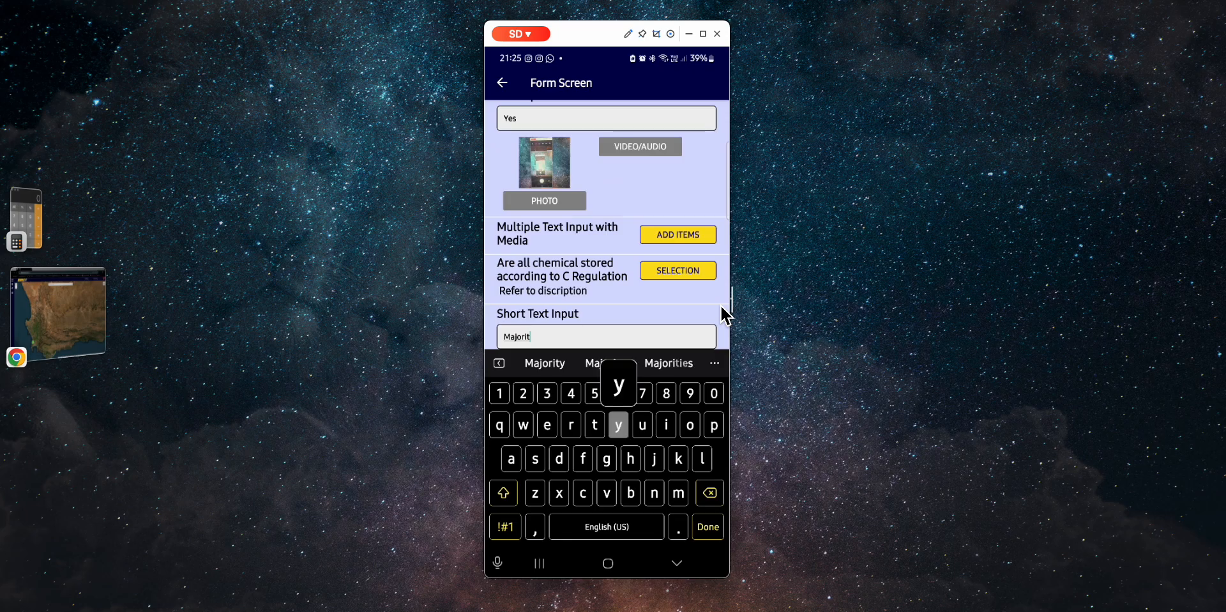
pyautogui.write(' are stored sav')
pyautogui.press('BackSpace')
pyautogui.write('fely, but impro')
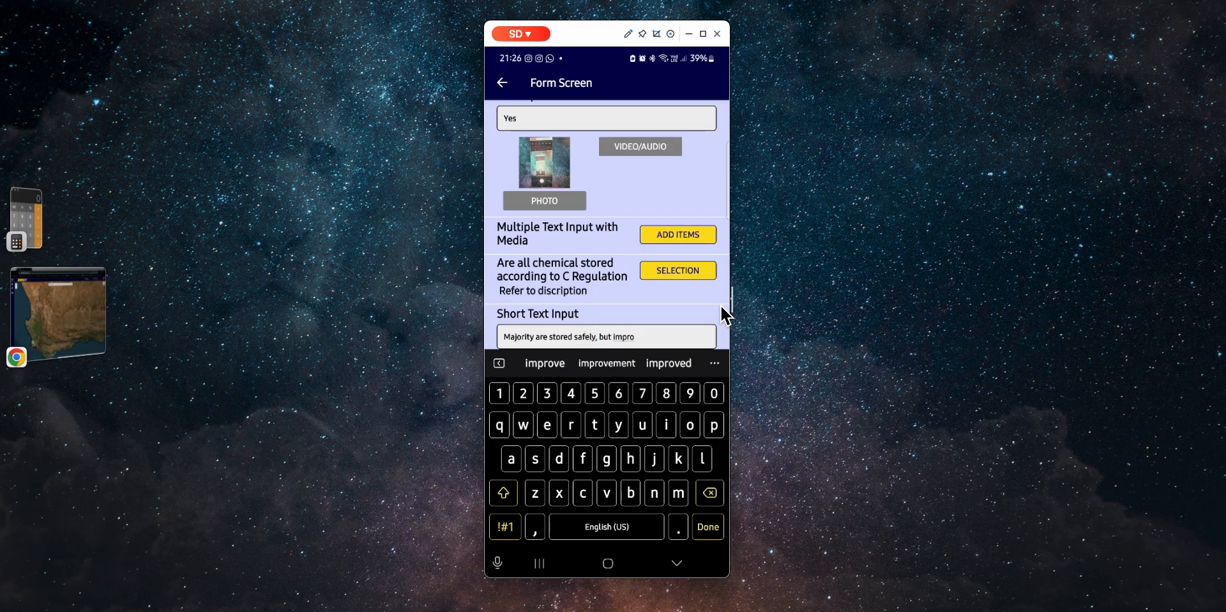
pyautogui.write('vement r')
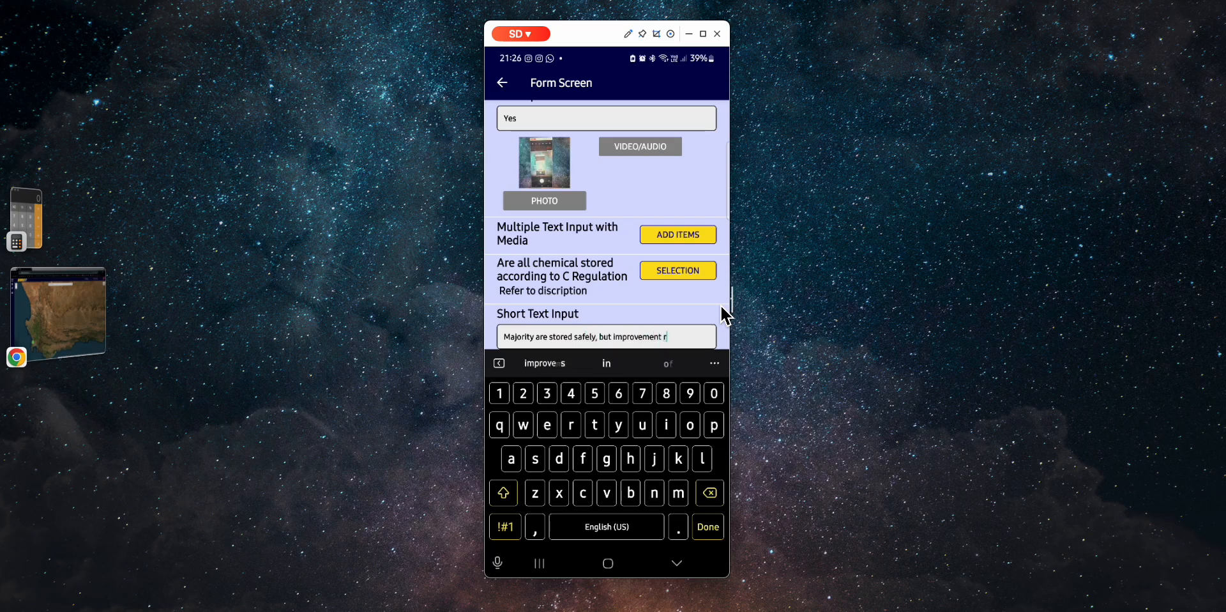
pyautogui.write('equired.')
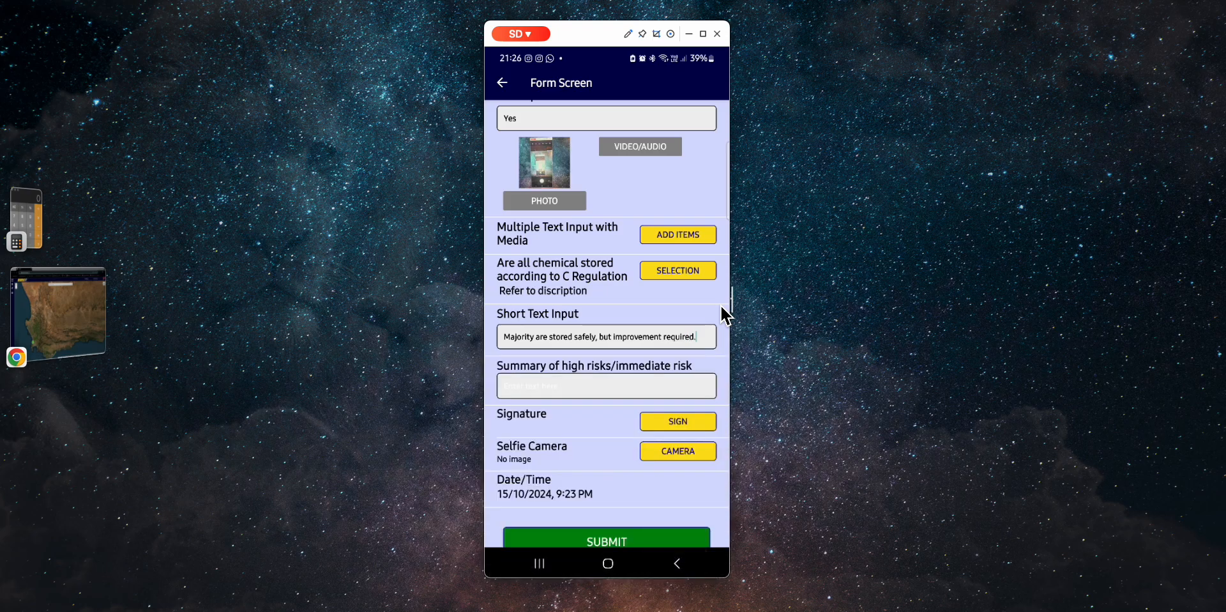
pyautogui.write('1')
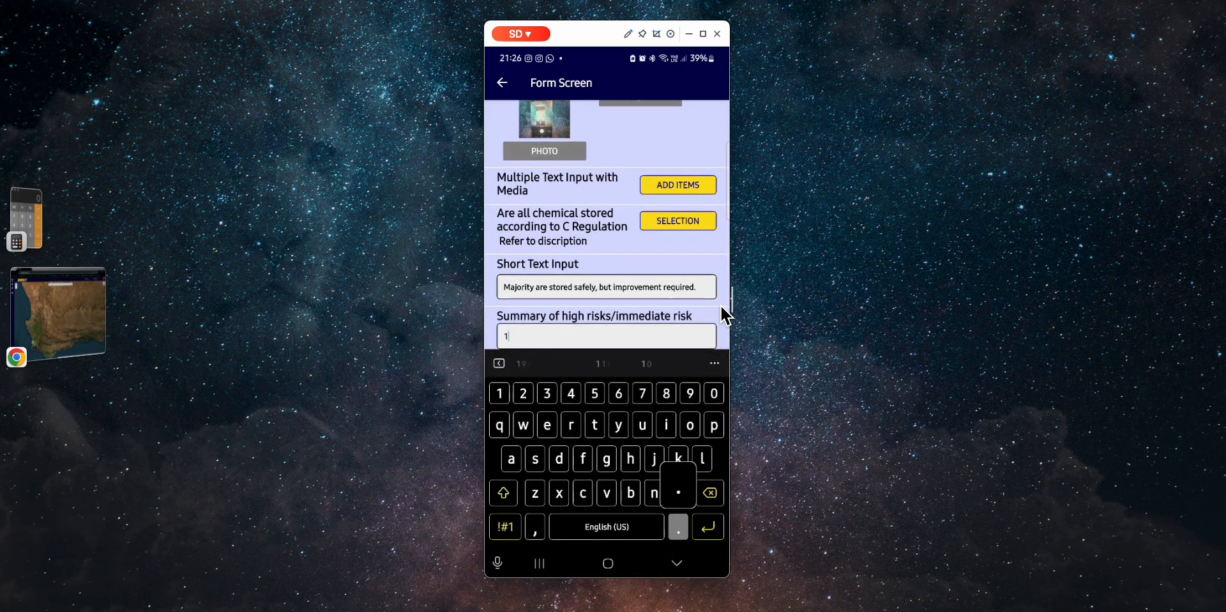
pyautogui.write('.')
# - Enter the numbered list 1., 2., 3. on separate lines in the high-risk summary field
pyautogui.press('Return')
pyautogui.write('2')
pyautogui.press('Return')
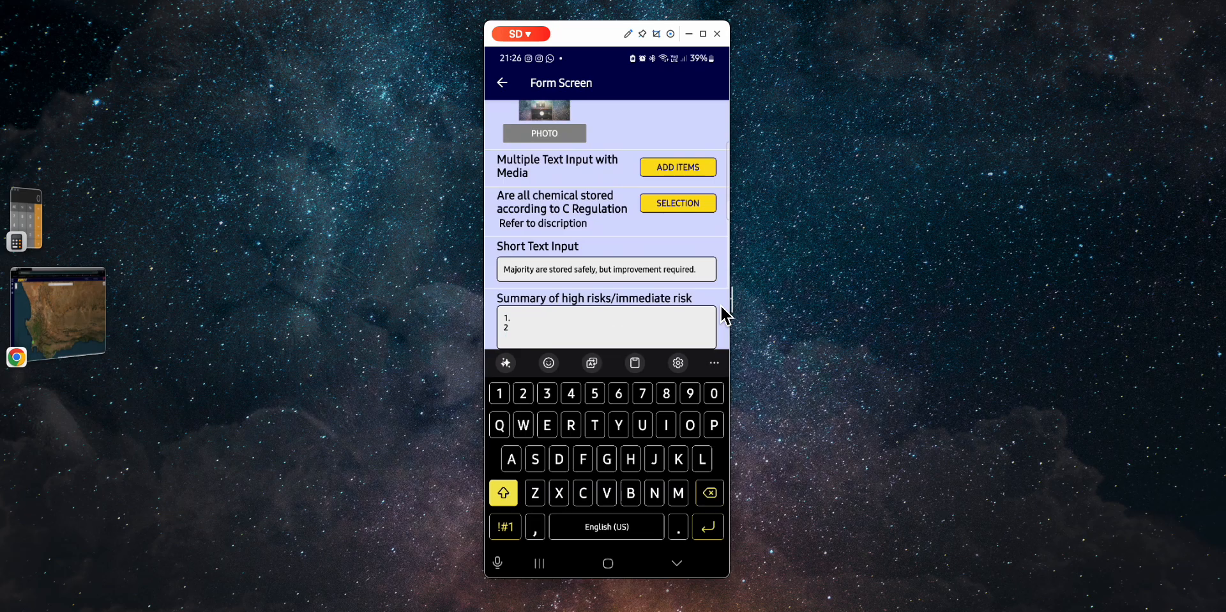
pyautogui.write('.')
pyautogui.press('Return')
pyautogui.write('3.')
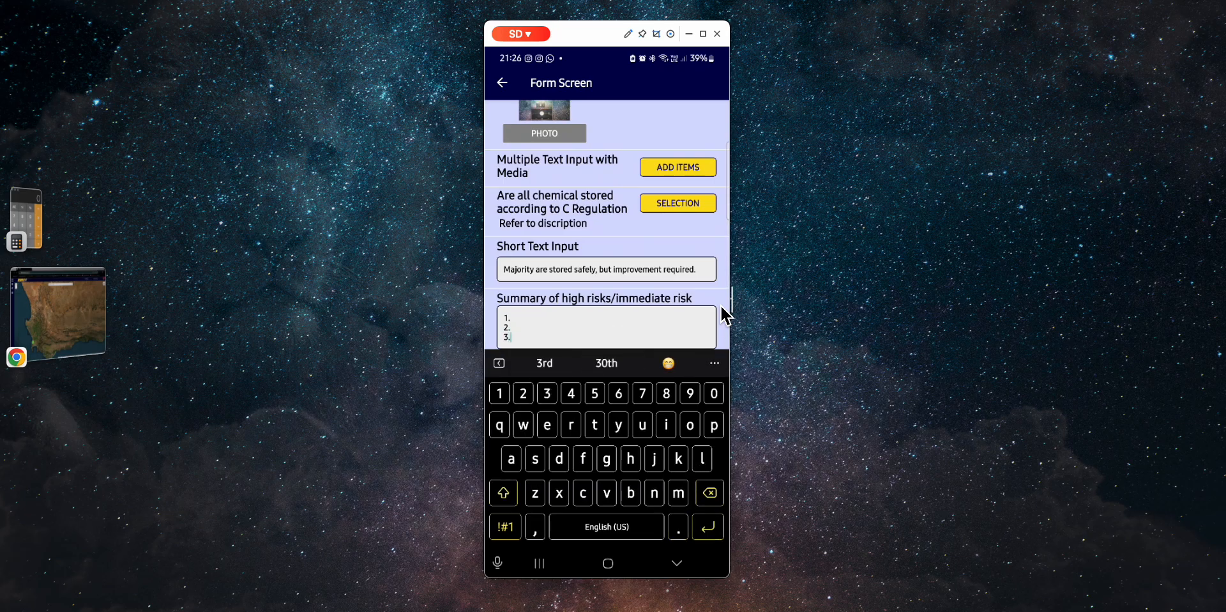
pyautogui.press('Return')
pyautogui.press('Escape')
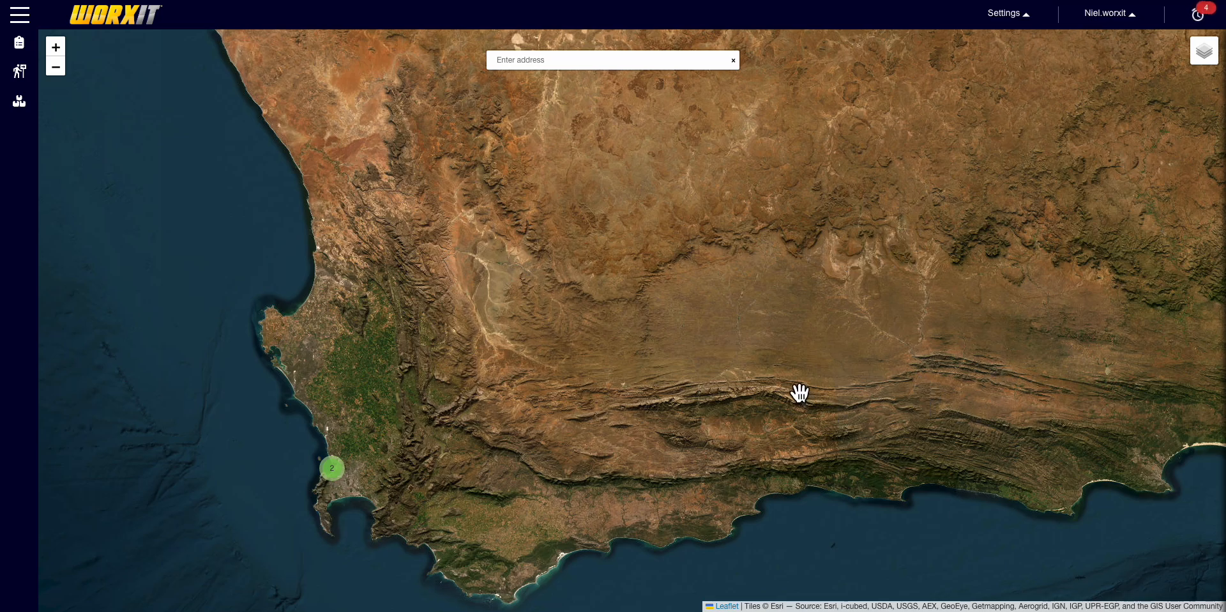
# - Open the Reports search and set its date filter to Today
pyautogui.click(21, 43)
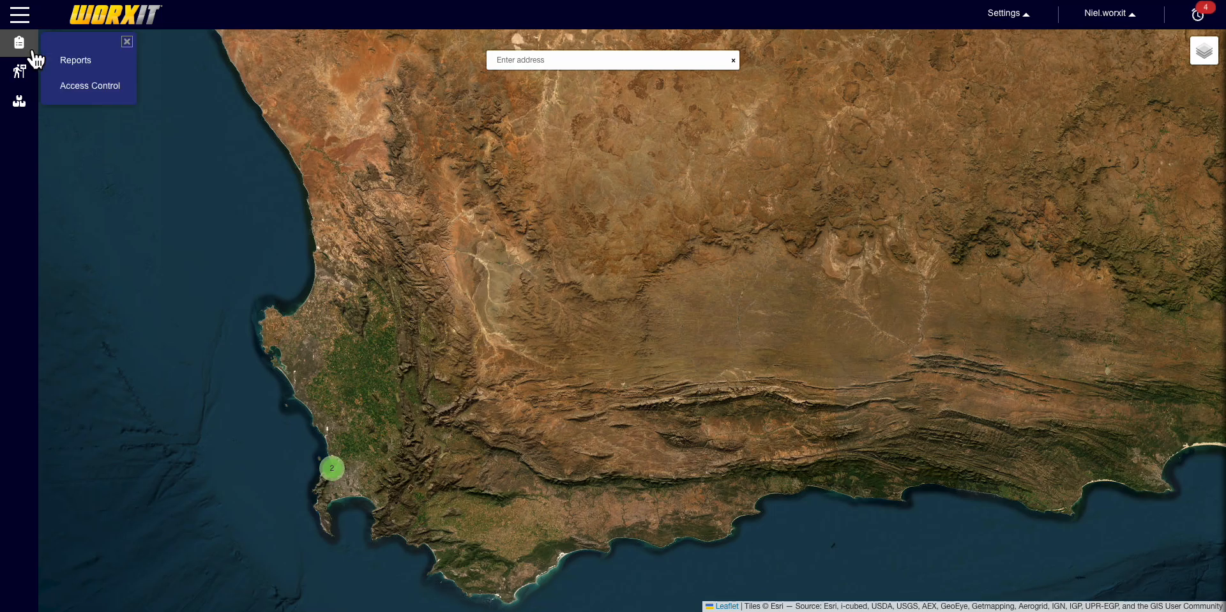
pyautogui.click(65, 68)
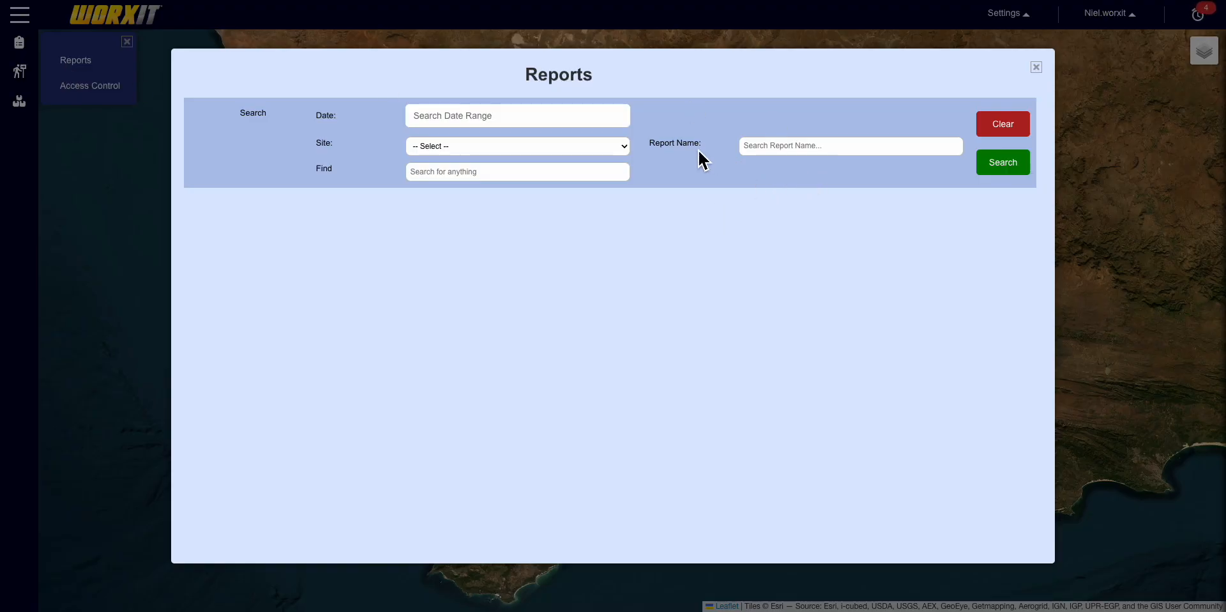
pyautogui.click(509, 116)
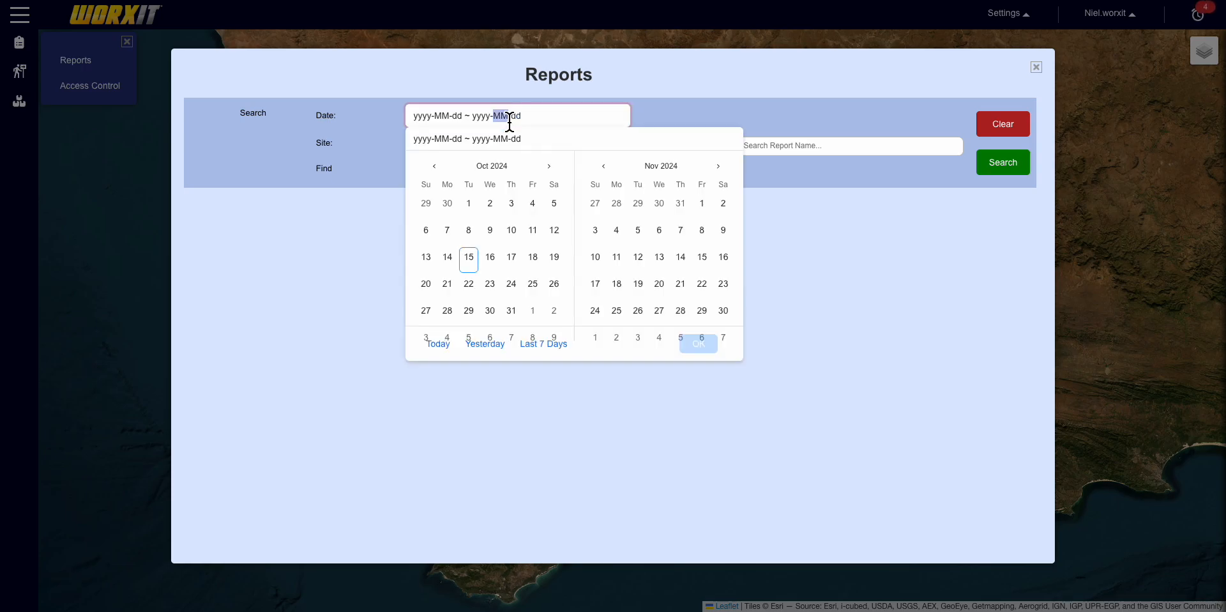
pyautogui.click(445, 173)
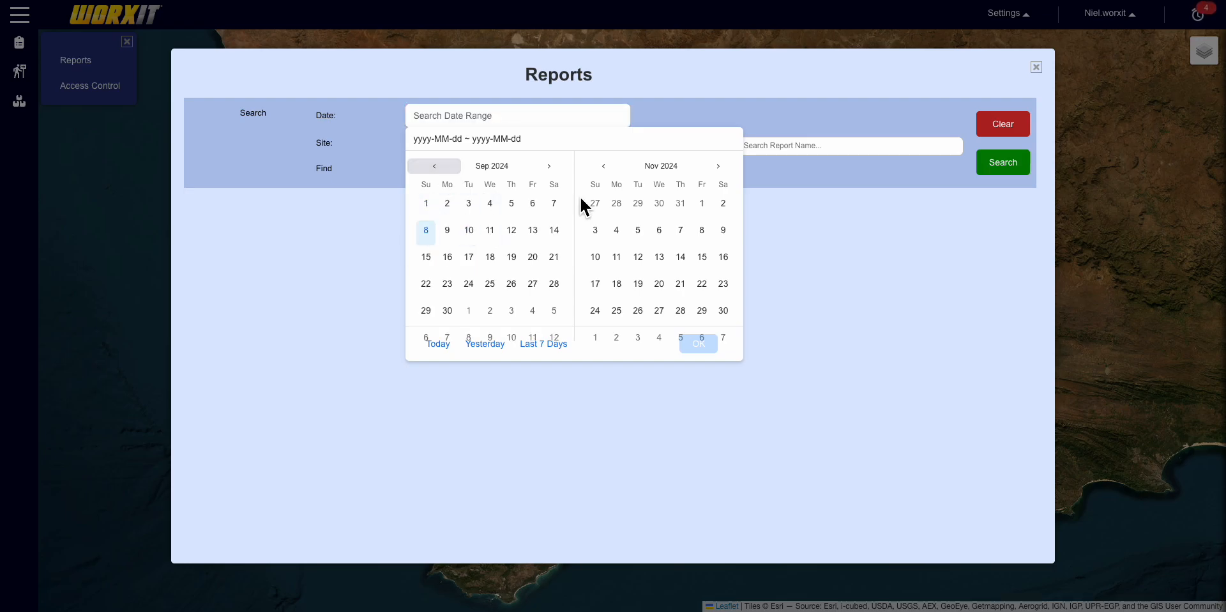
pyautogui.click(437, 207)
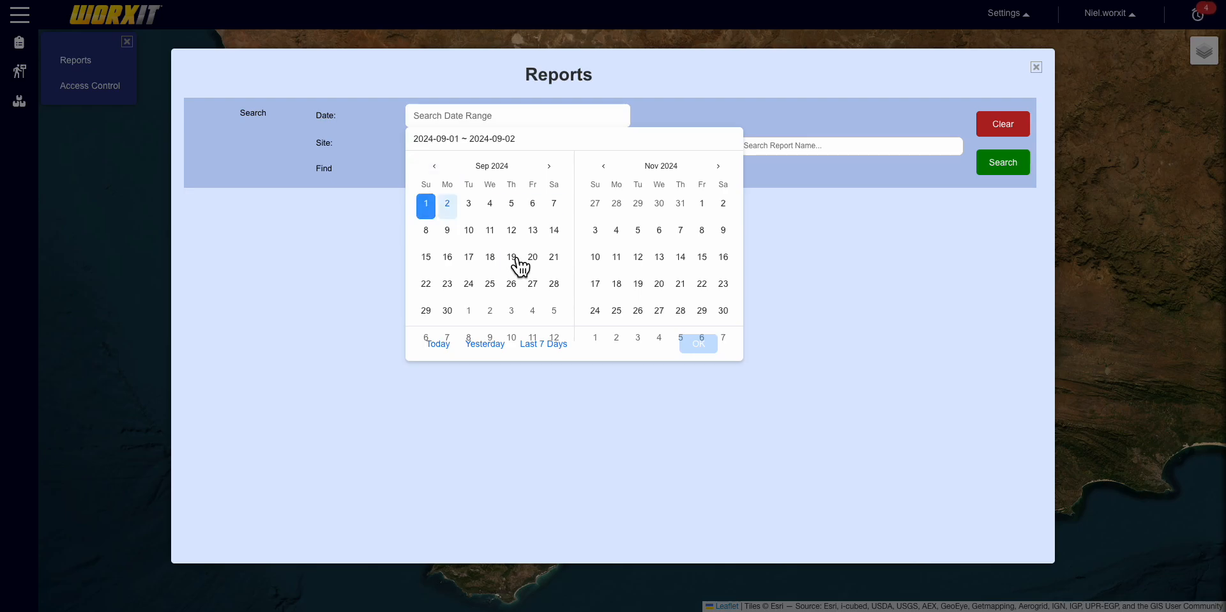
pyautogui.click(557, 291)
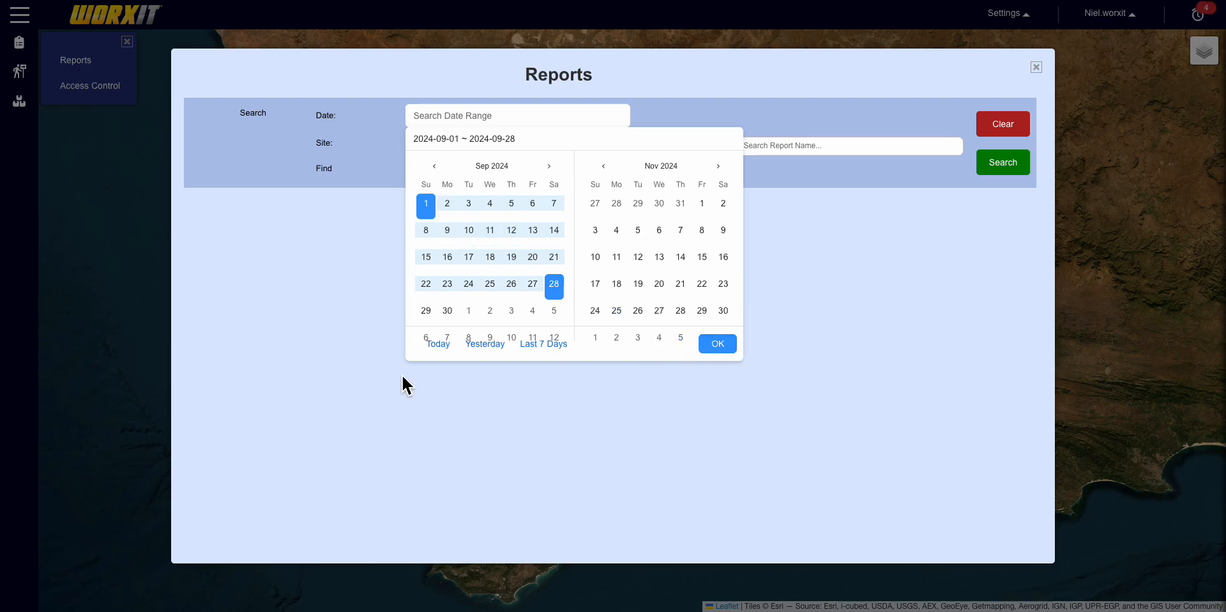
pyautogui.click(439, 345)
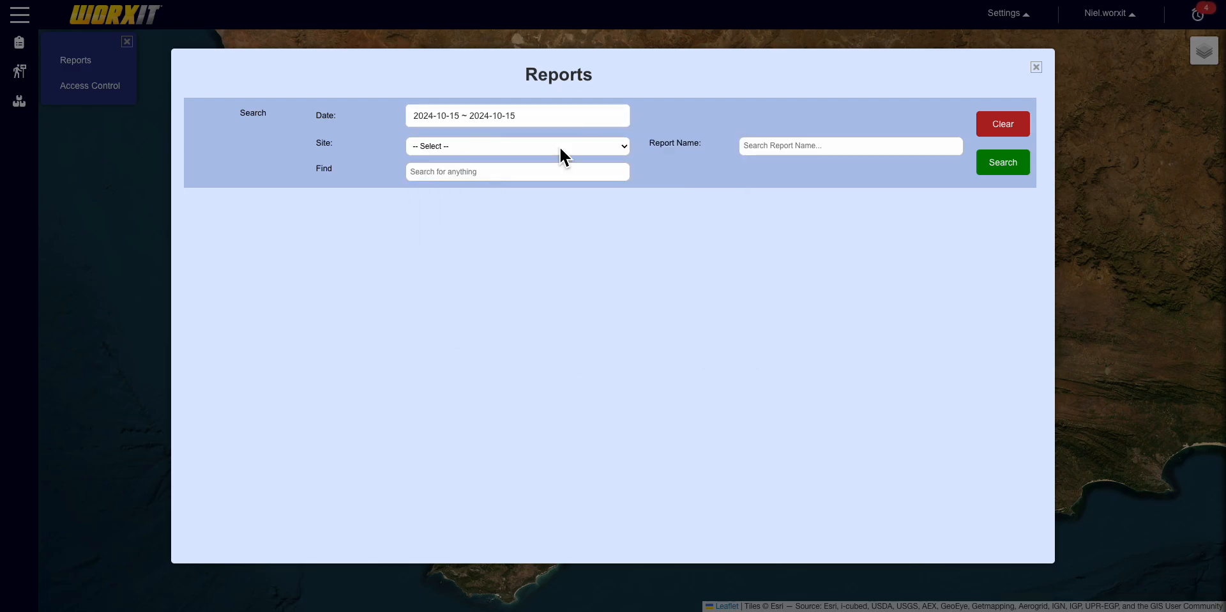
# - Pick 'ABC - 05 - A001 Risk Assessment' as report name, leave site unset, and search
pyautogui.click(841, 146)
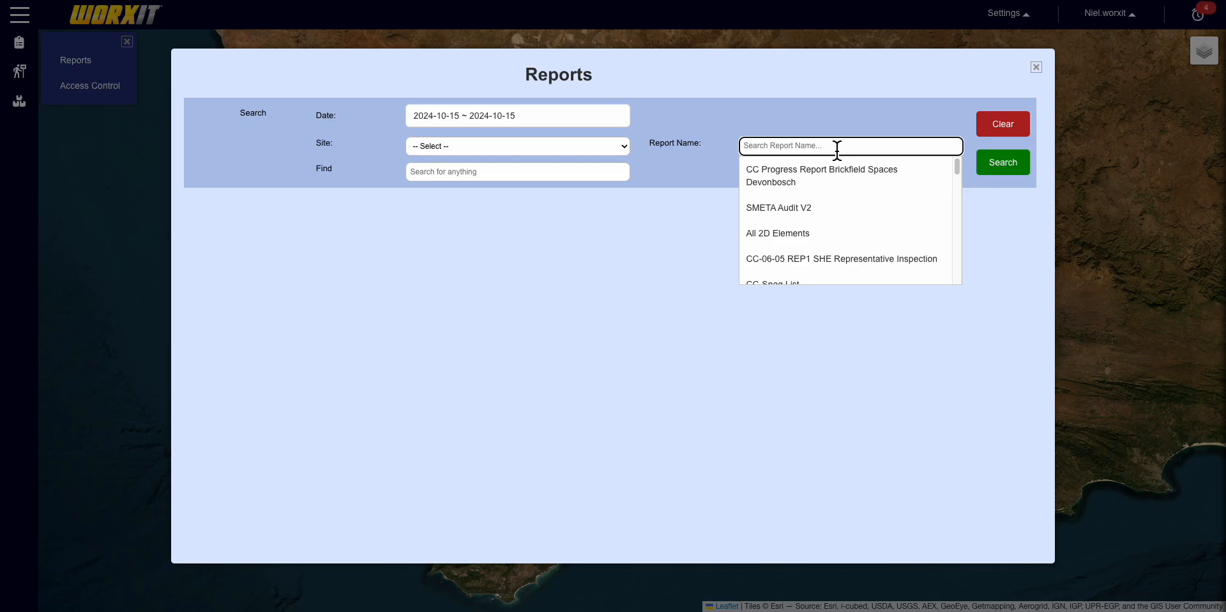
pyautogui.write('AB')
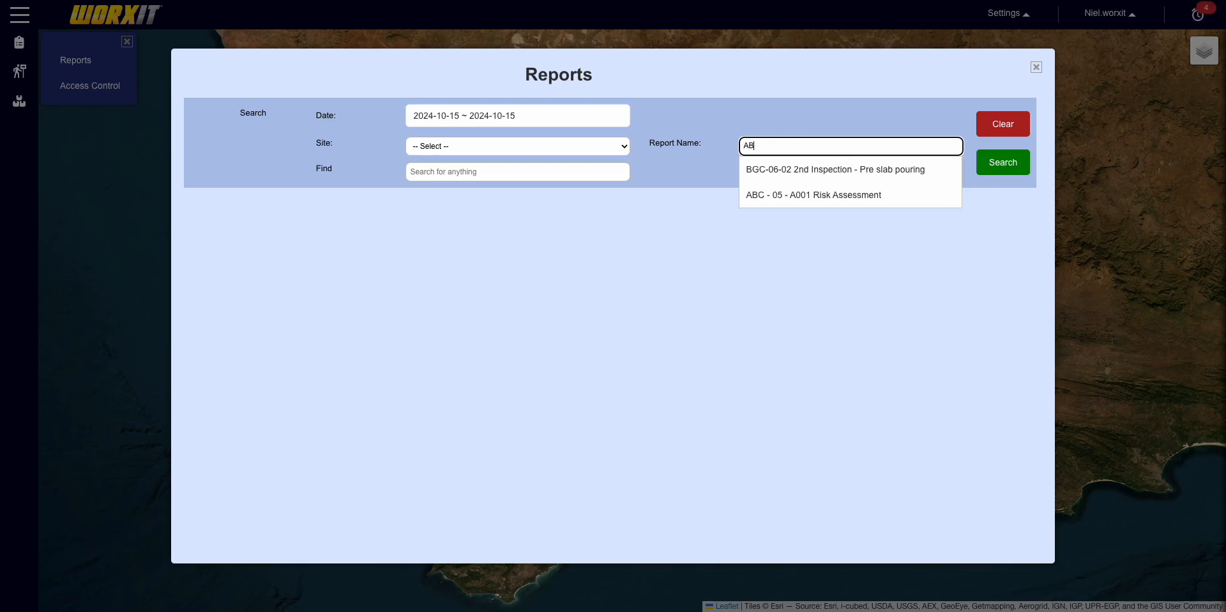
pyautogui.click(872, 195)
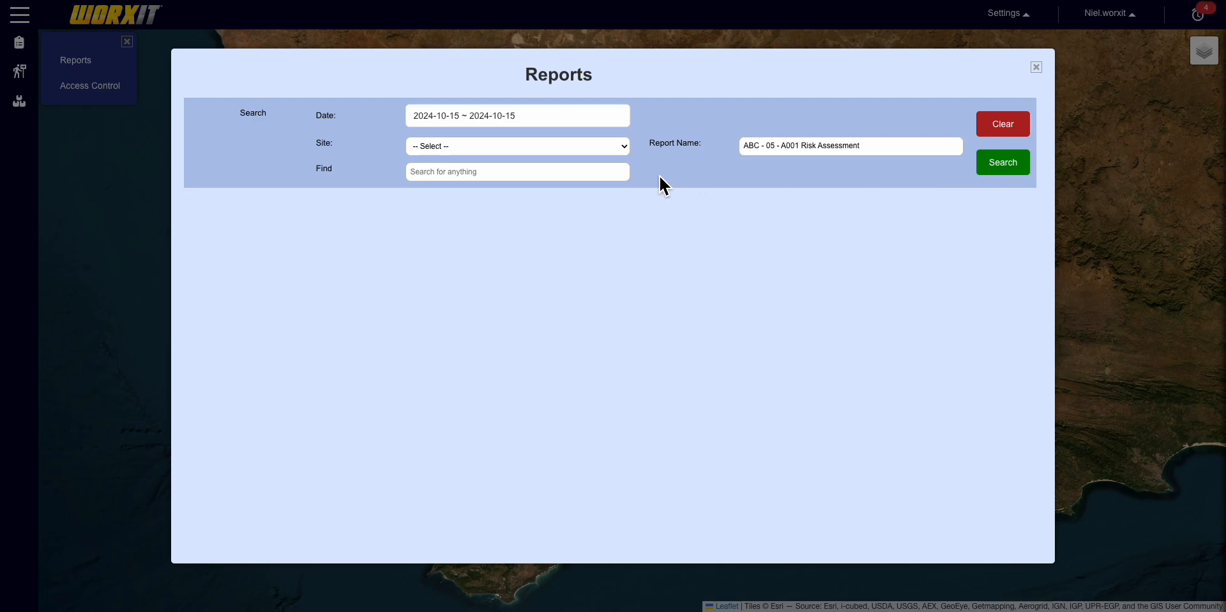
pyautogui.click(626, 148)
pyautogui.click(626, 147)
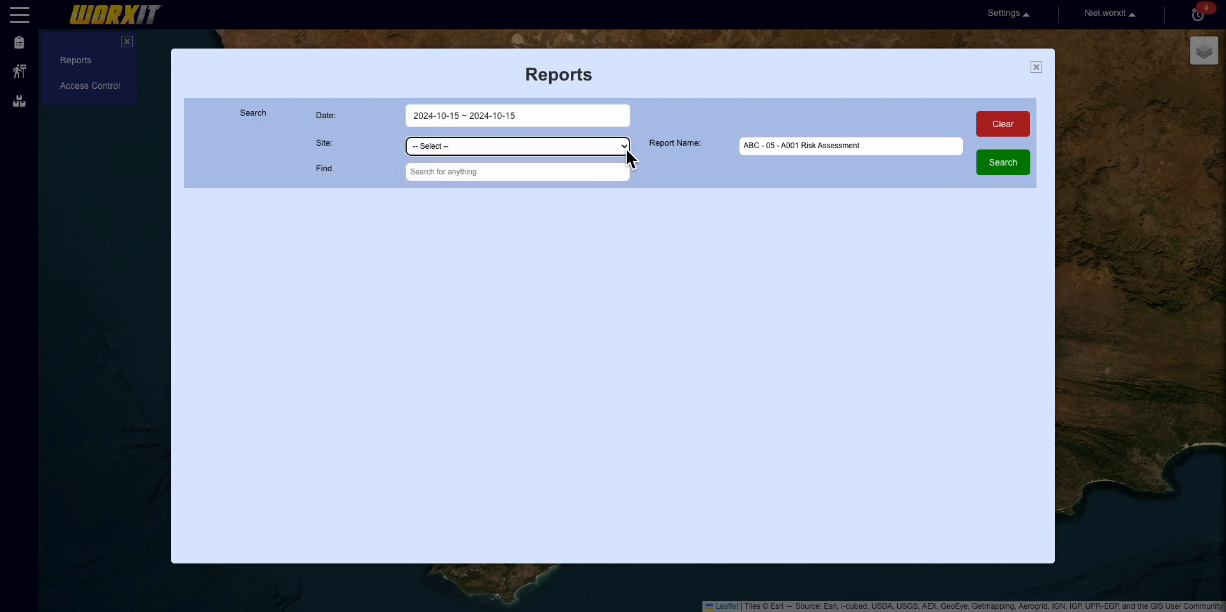
pyautogui.click(1020, 173)
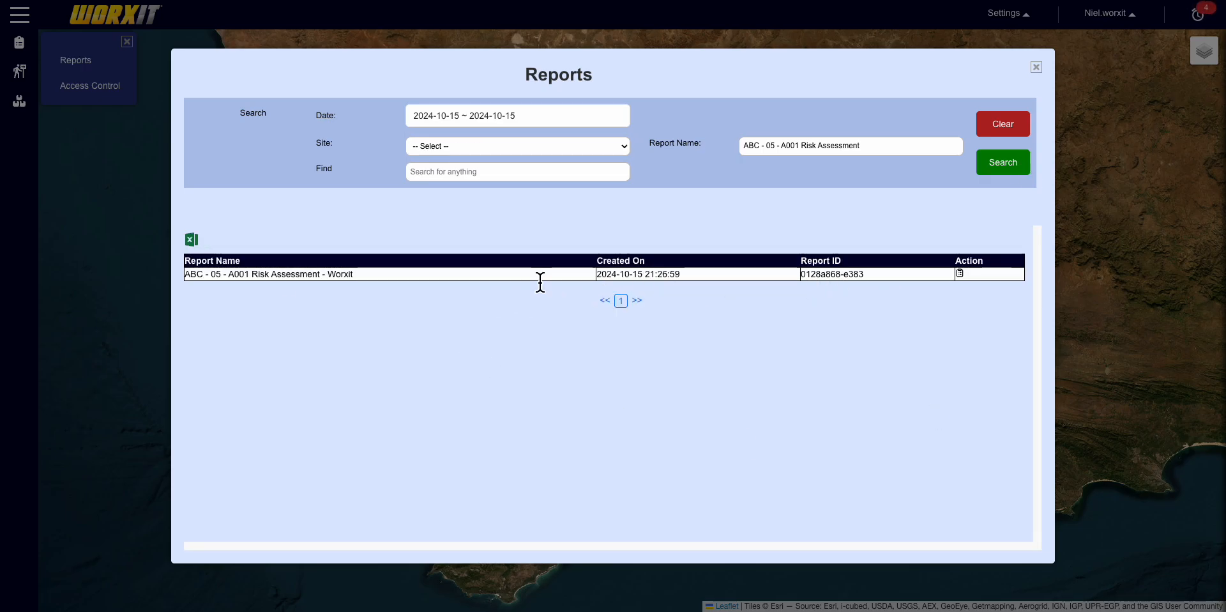
# - Open the found report, view its captured photo full size, then review the whole report
pyautogui.click(970, 281)
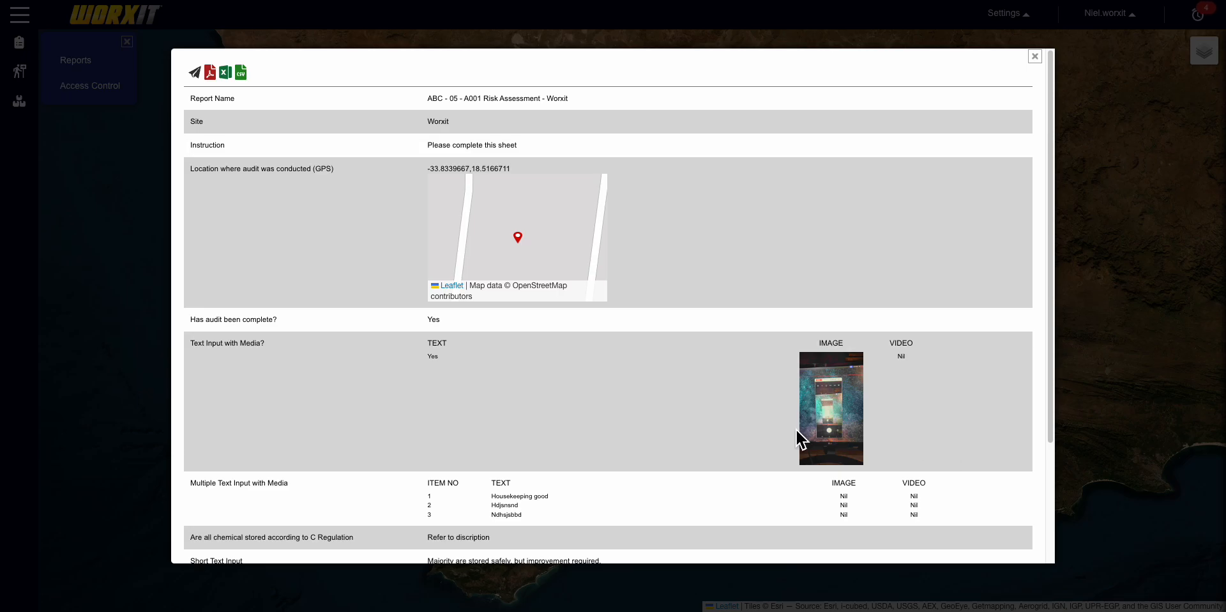
pyautogui.scroll(-1, 818, 367)
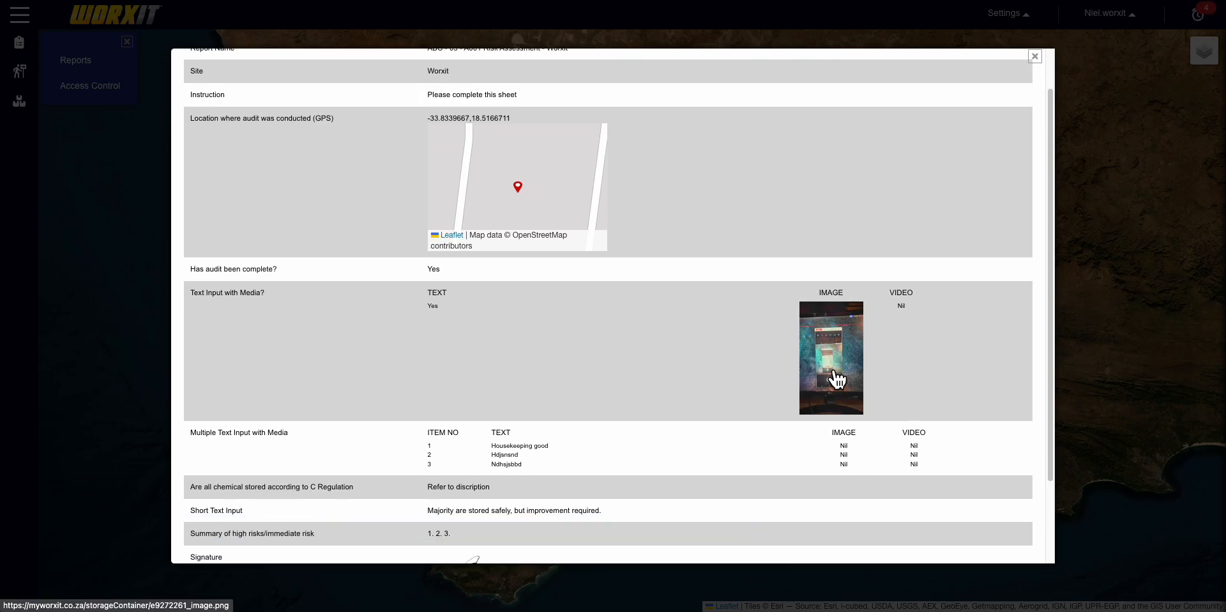
pyautogui.click(834, 373)
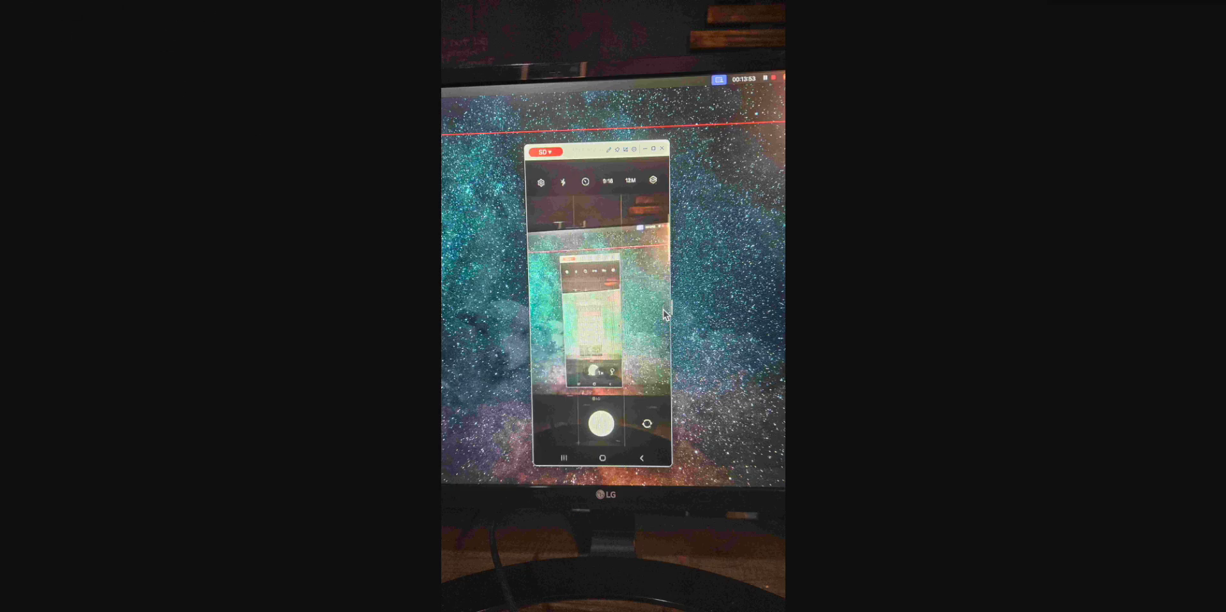
pyautogui.hotkey('alt', 'Left')
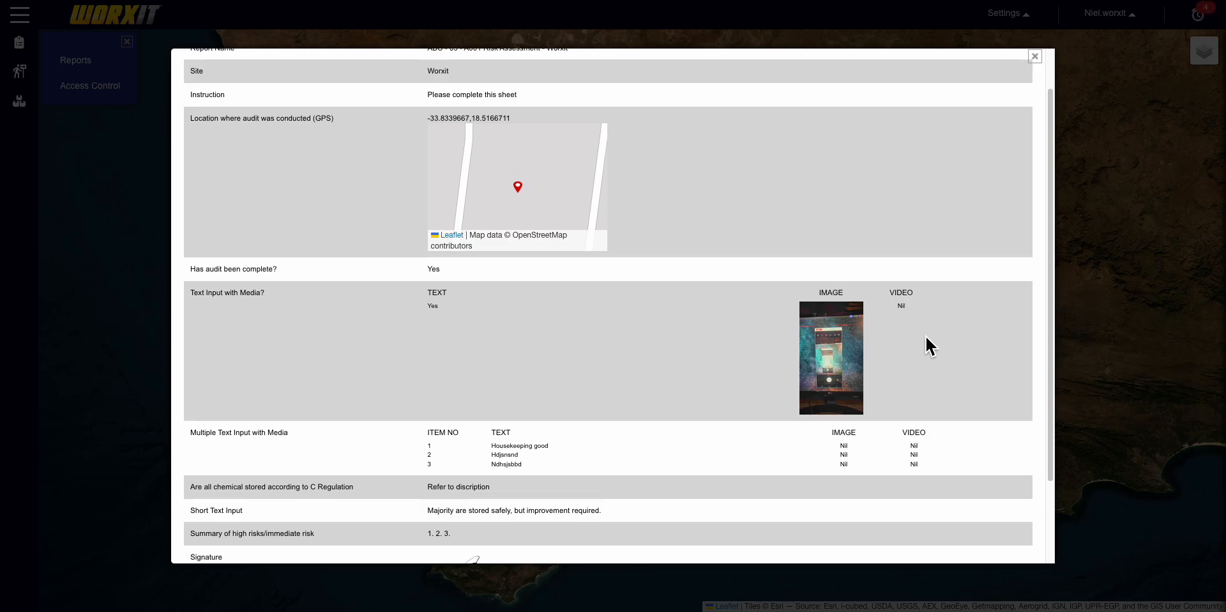
pyautogui.scroll(-1, 551, 435)
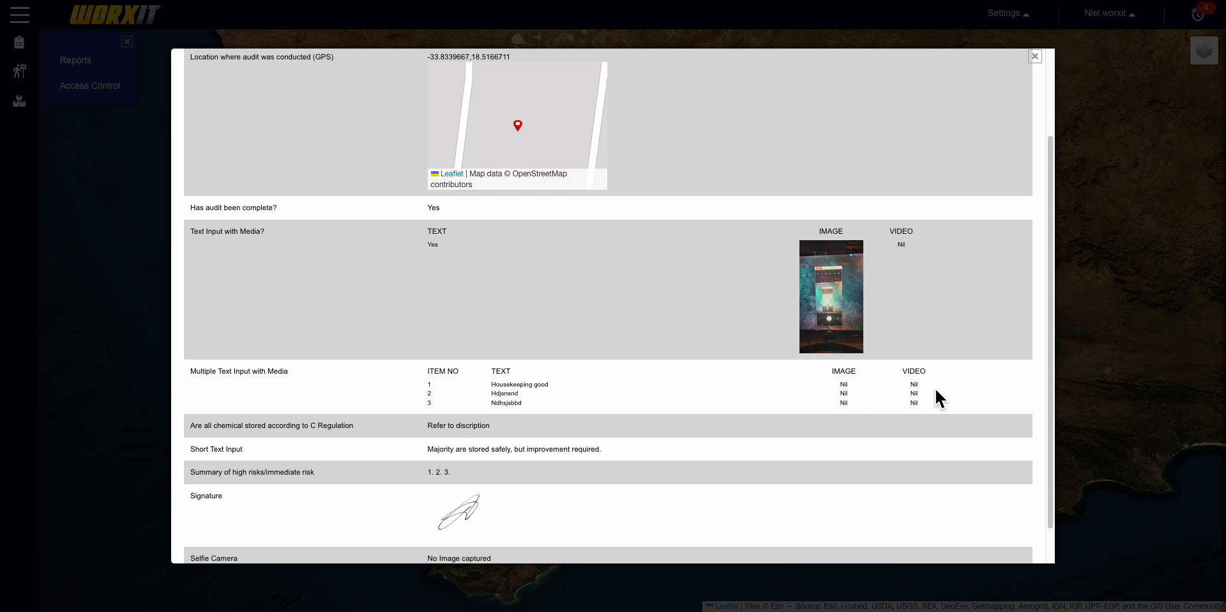
pyautogui.scroll(-1, 811, 426)
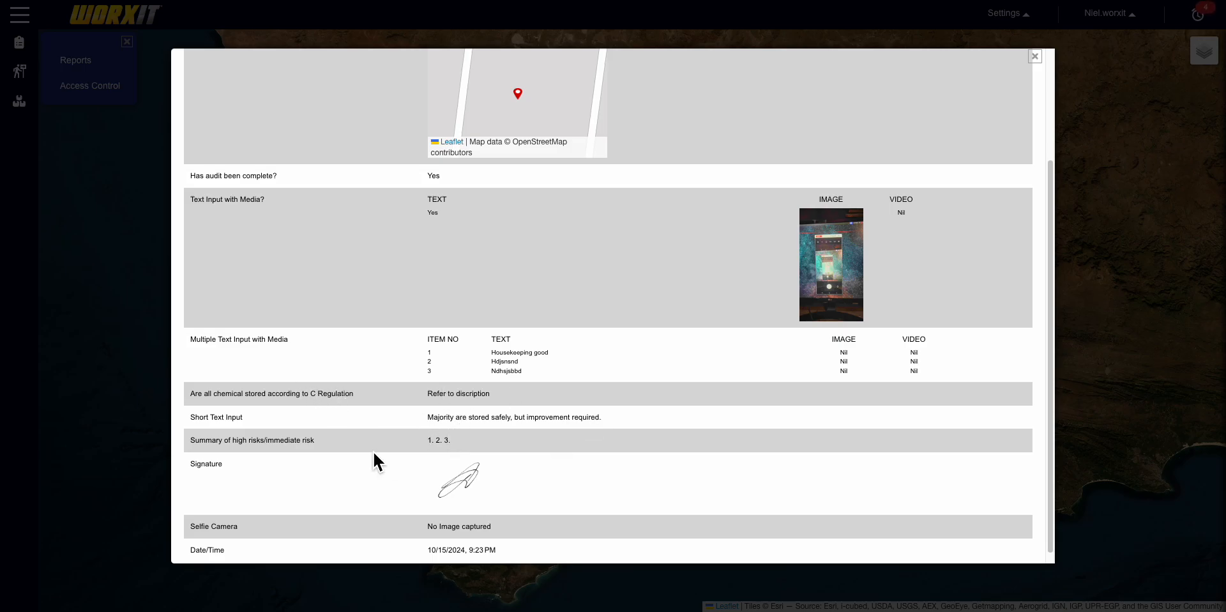
pyautogui.scroll(-1, 473, 445)
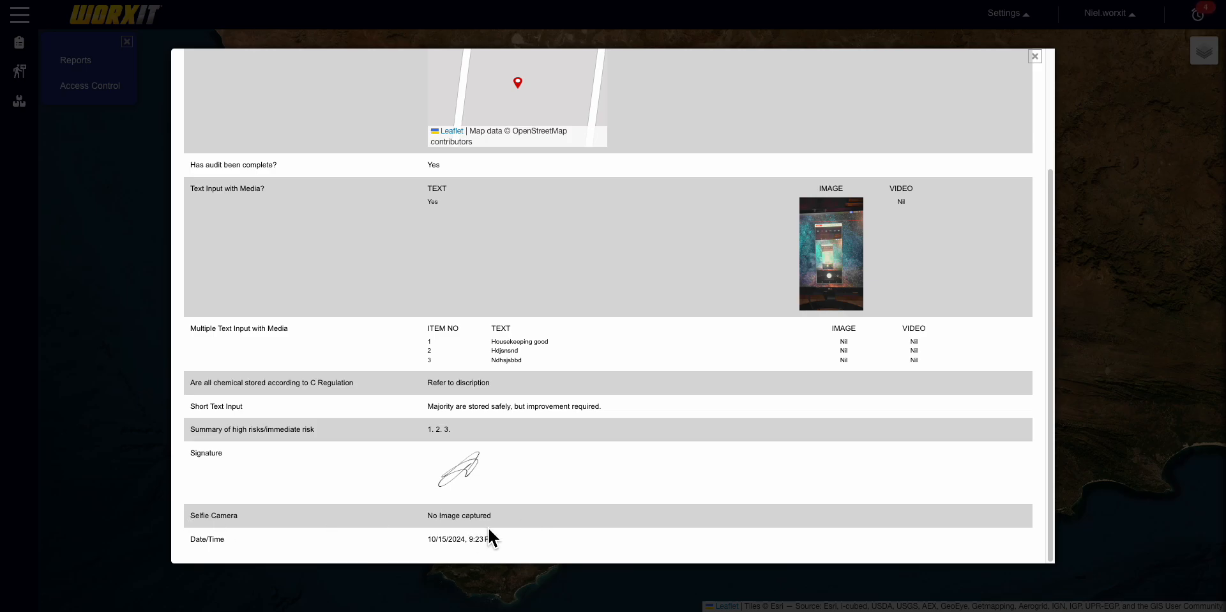
pyautogui.scroll(3, 550, 435)
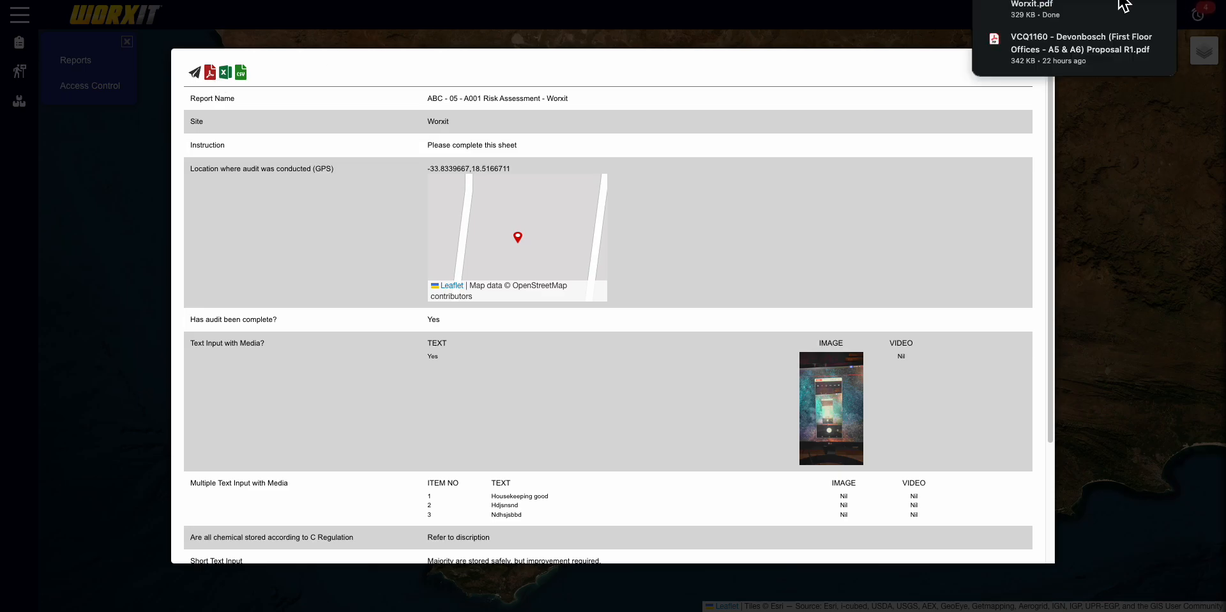
# - Open the downloaded risk-assessment PDF in Acrobat and review both pages
pyautogui.click(1165, 3)
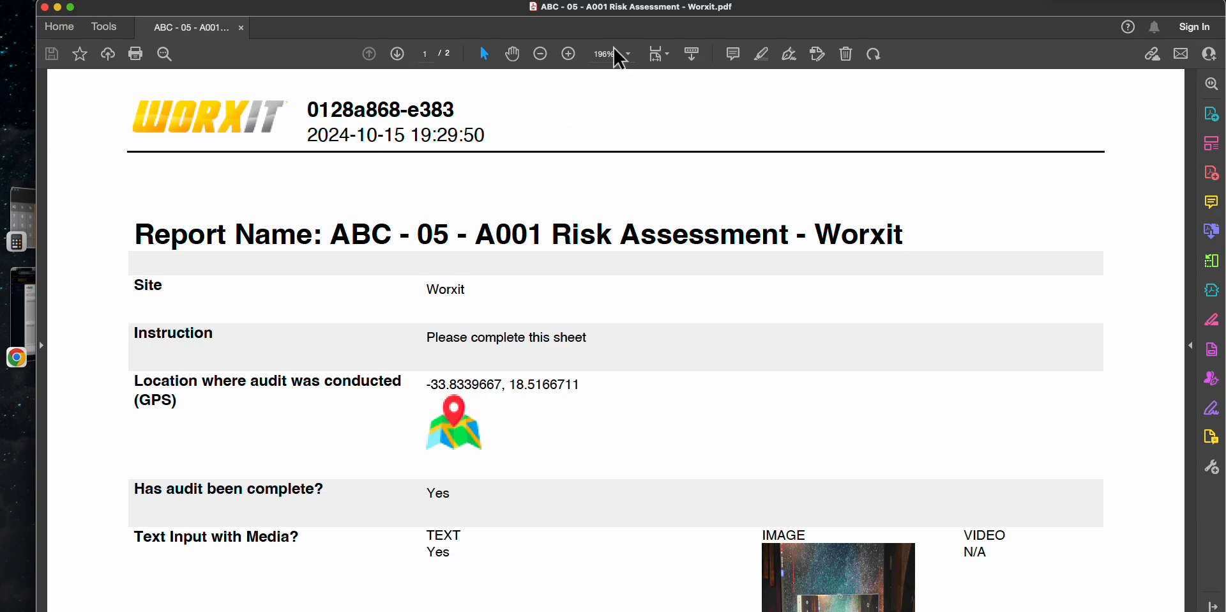
pyautogui.moveTo(747, 13); pyautogui.dragTo(737, 12)
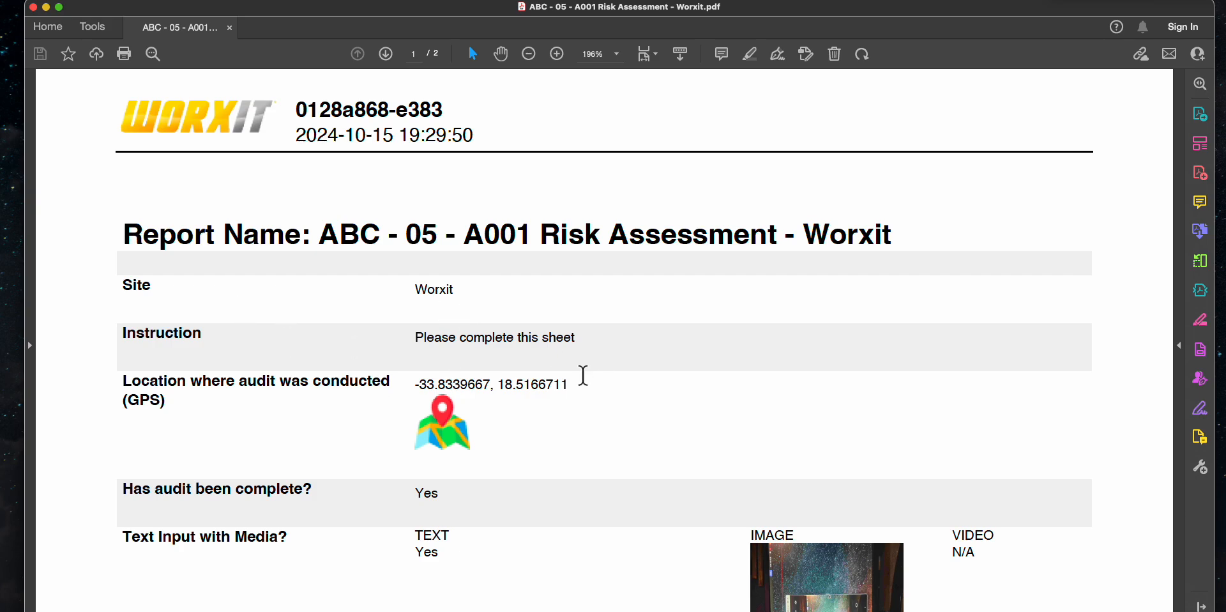
pyautogui.scroll(-3, 581, 375)
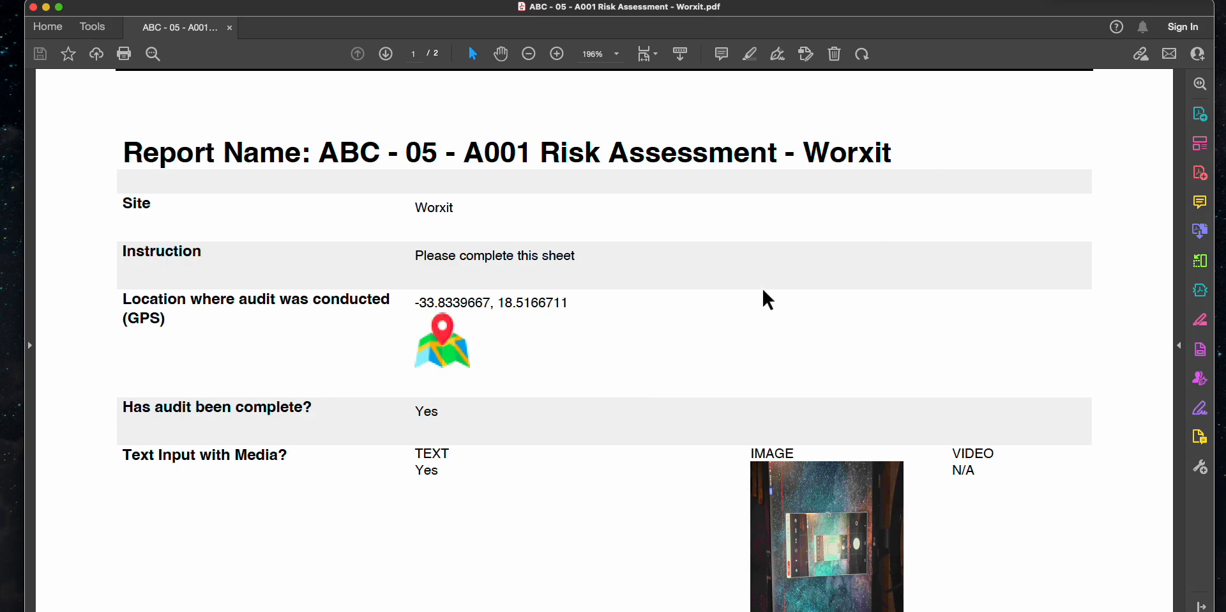
pyautogui.scroll(-8, 503, 421)
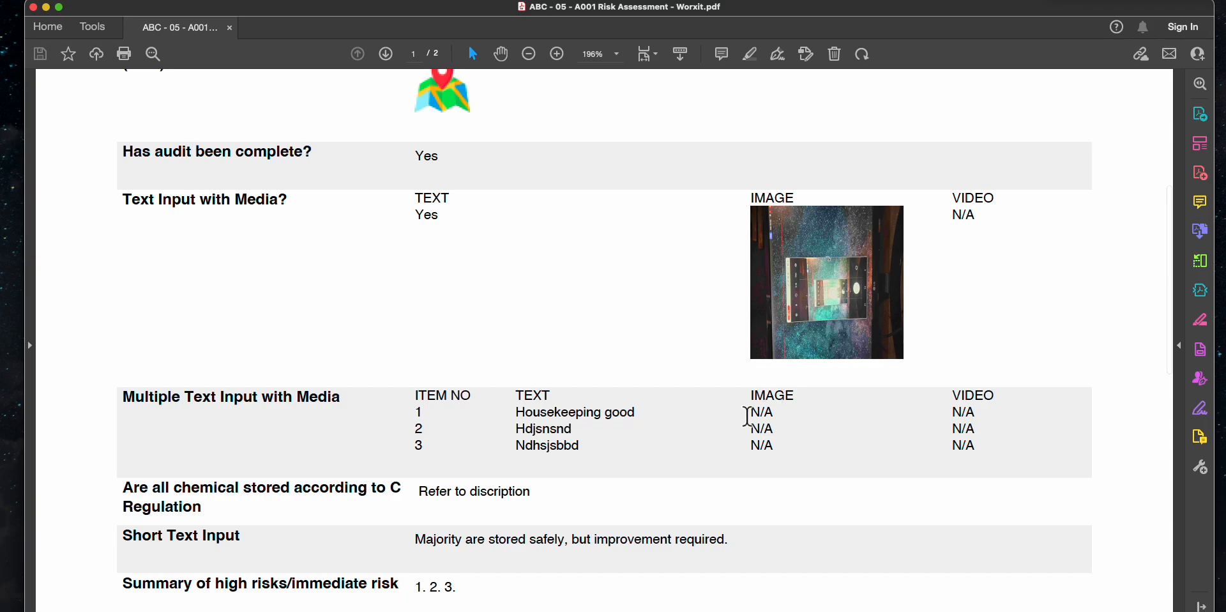
pyautogui.scroll(-4, 752, 422)
pyautogui.scroll(-20, 754, 433)
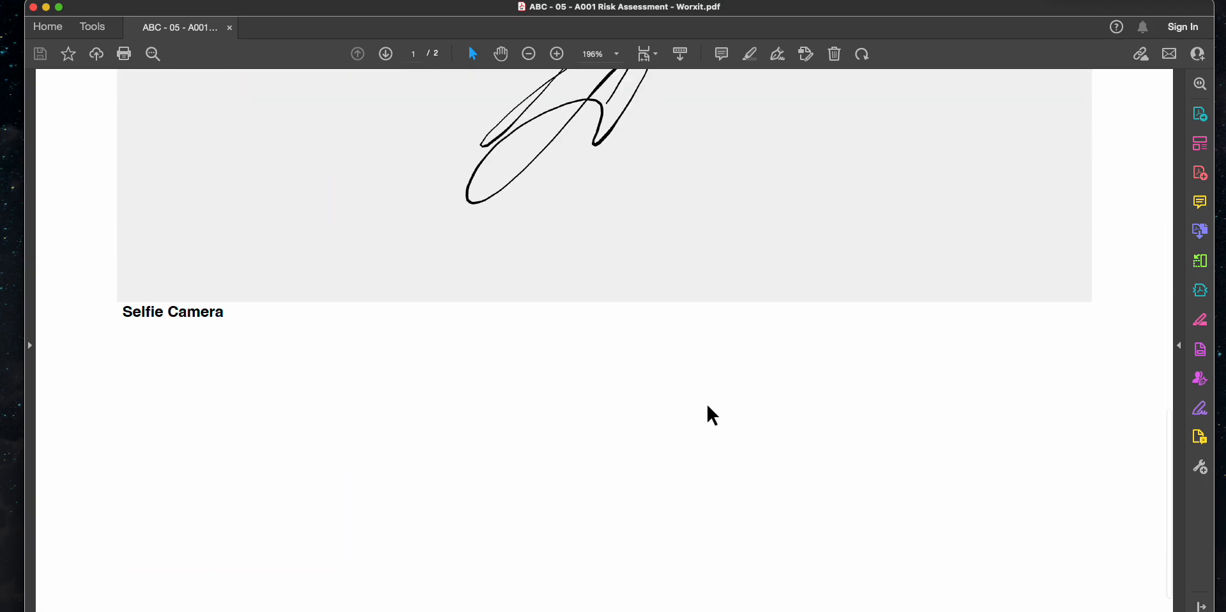
pyautogui.scroll(20, 710, 409)
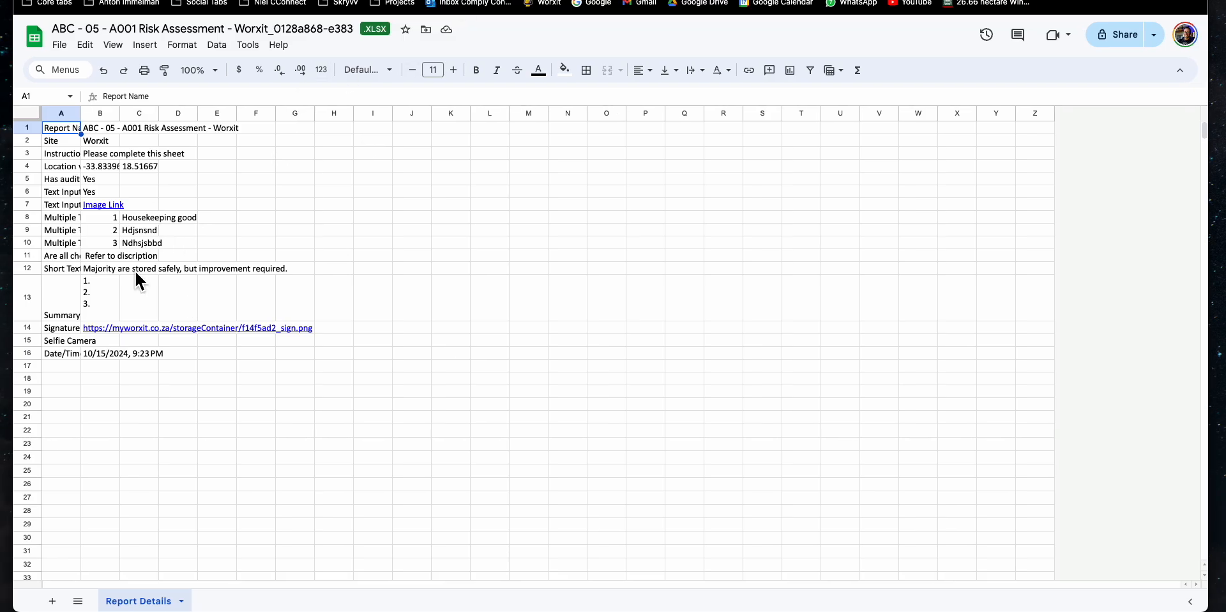
# - Widen columns A and B and make row 1 about twice as tall so labels and answers fit
pyautogui.moveTo(83, 119); pyautogui.dragTo(256, 117)
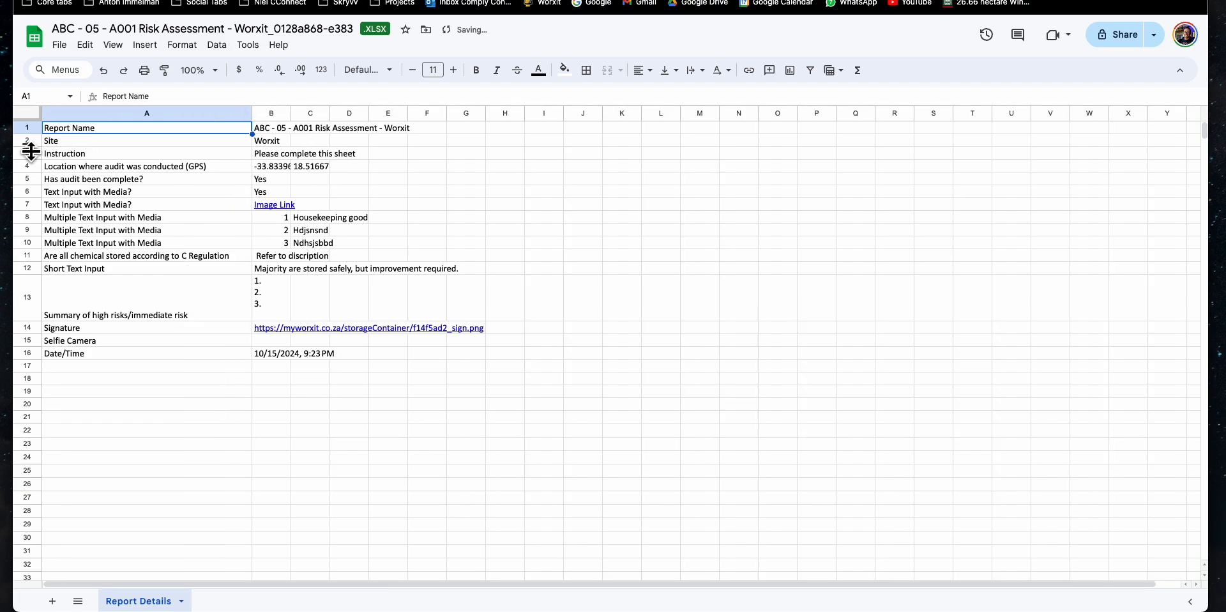
pyautogui.moveTo(30, 134); pyautogui.dragTo(30, 148)
pyautogui.moveTo(291, 113); pyautogui.dragTo(672, 126)
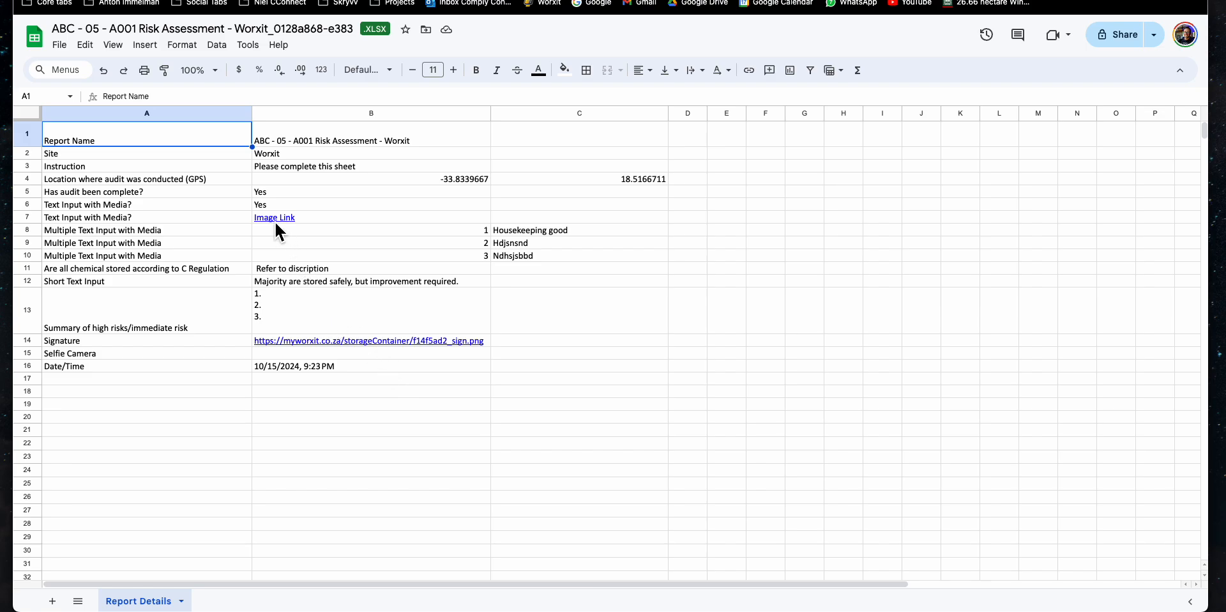
# - View the photo behind the Image Link and the signature image linked in B14
pyautogui.moveTo(280, 219)
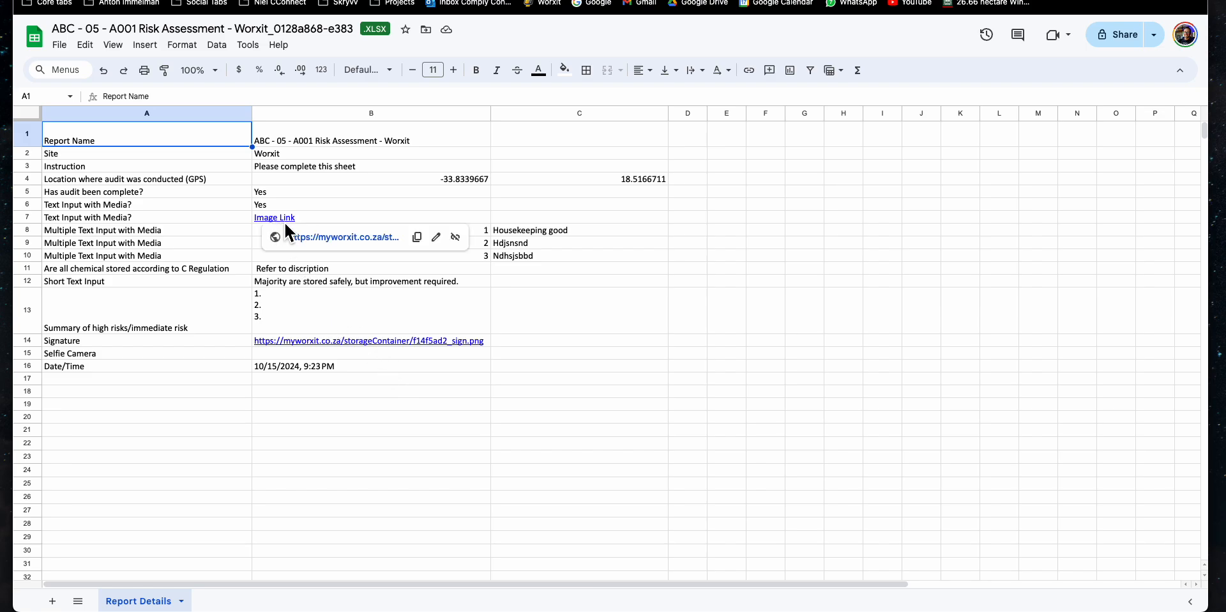
pyautogui.click(308, 237)
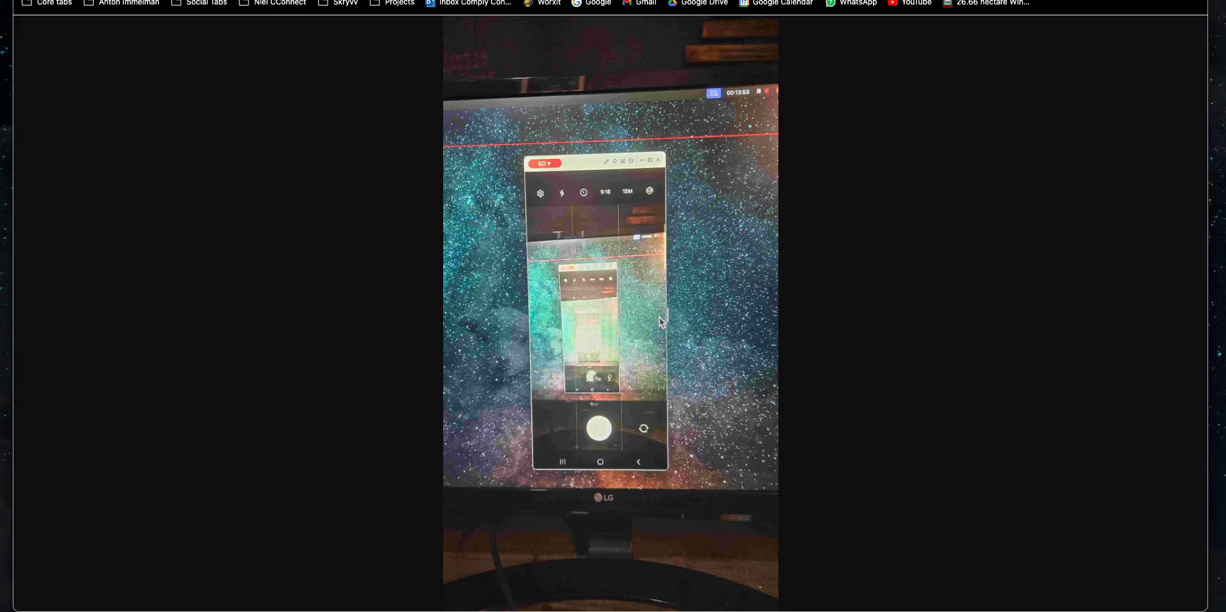
pyautogui.click(439, 0)
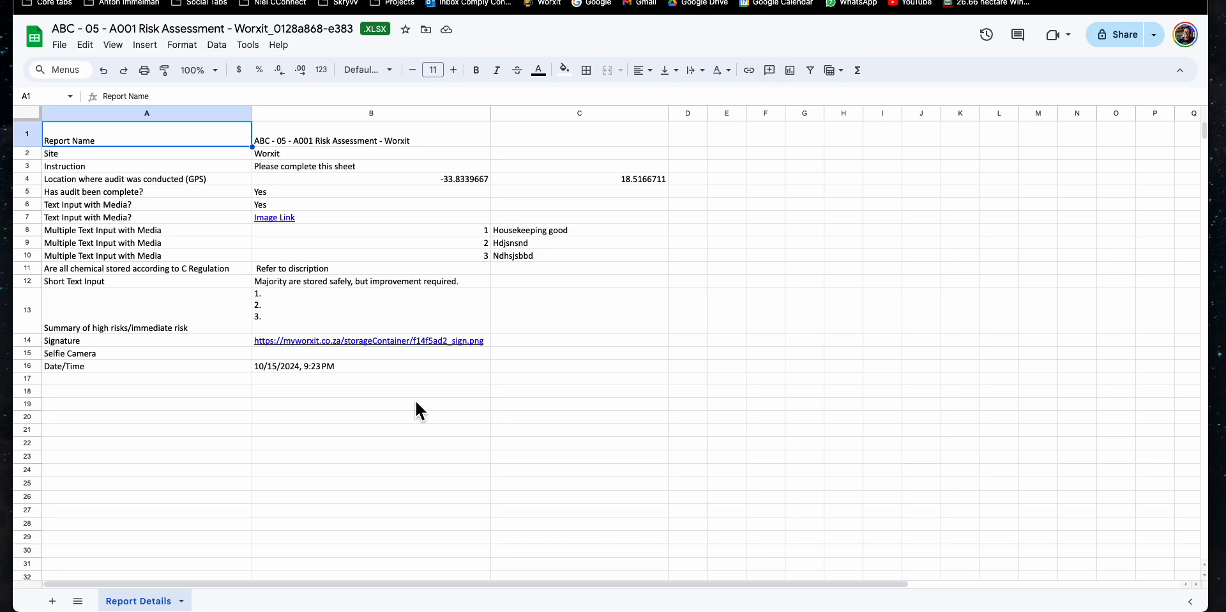
pyautogui.click(400, 343)
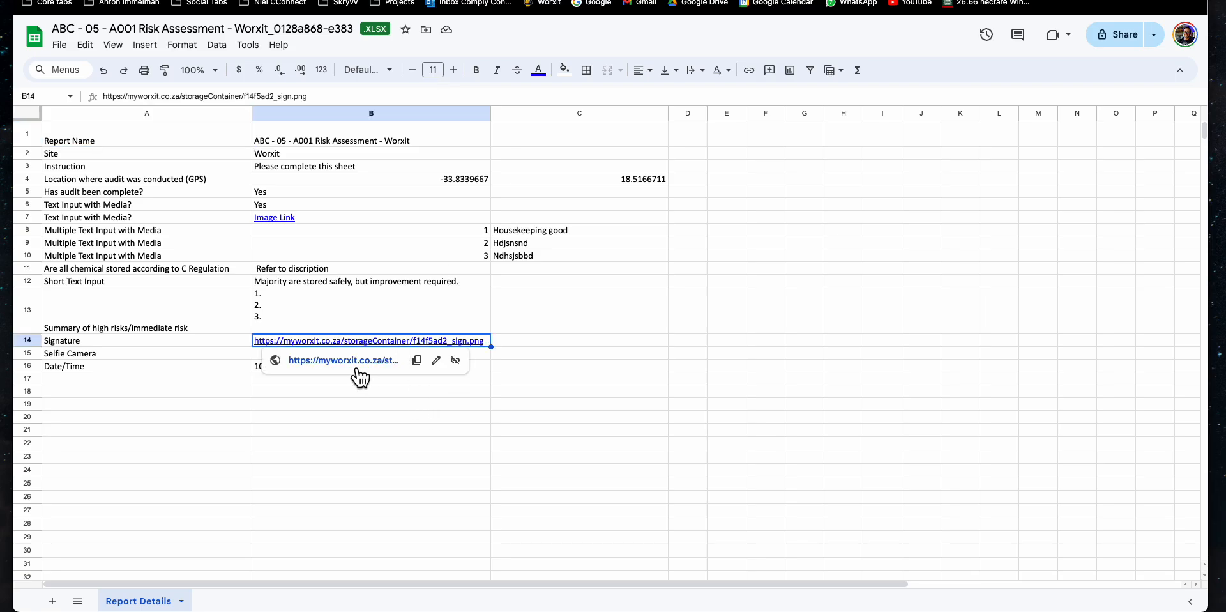
pyautogui.click(356, 364)
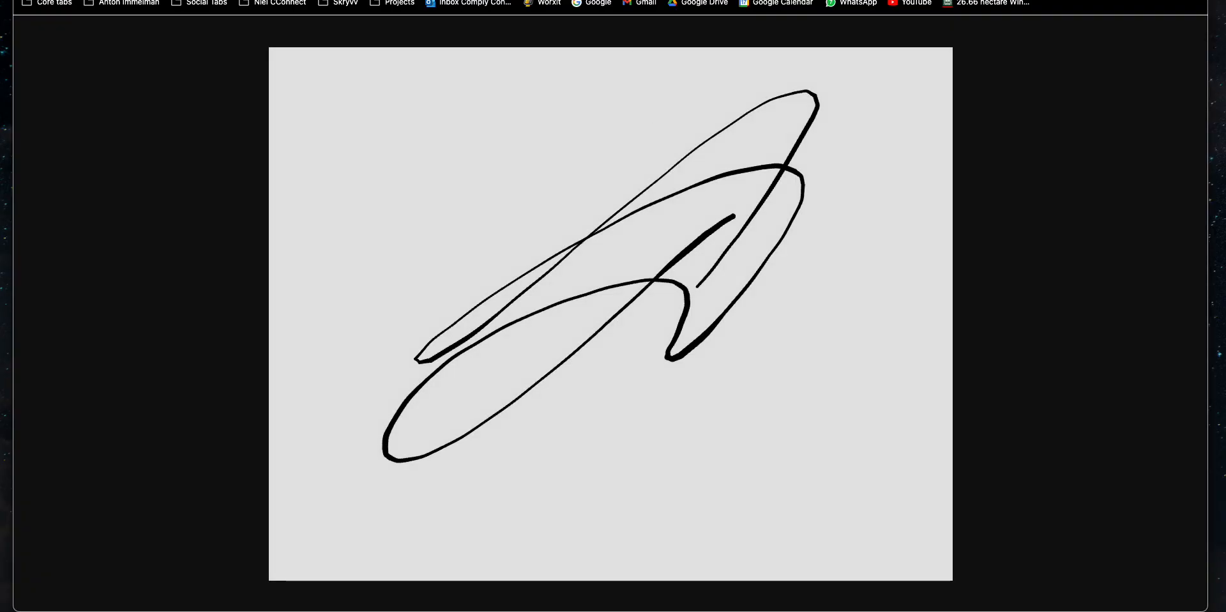
pyautogui.click(649, 0)
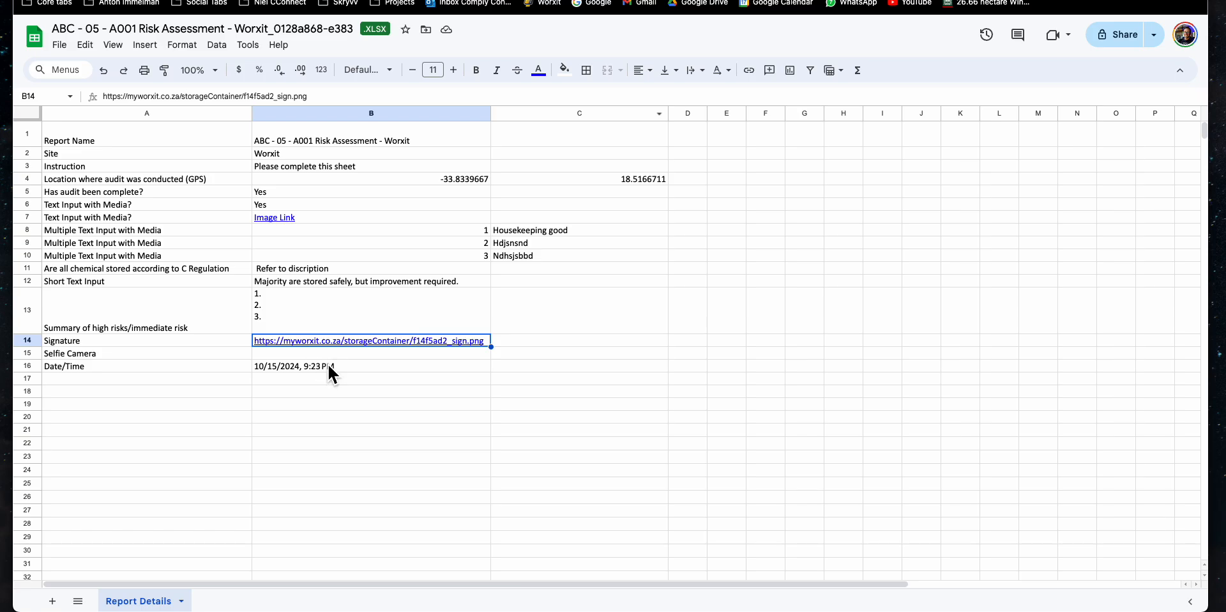
# - Back on the Worxit map, close the Reports panel and view, then dismiss, the site marker's device details
pyautogui.click(1174, 1)
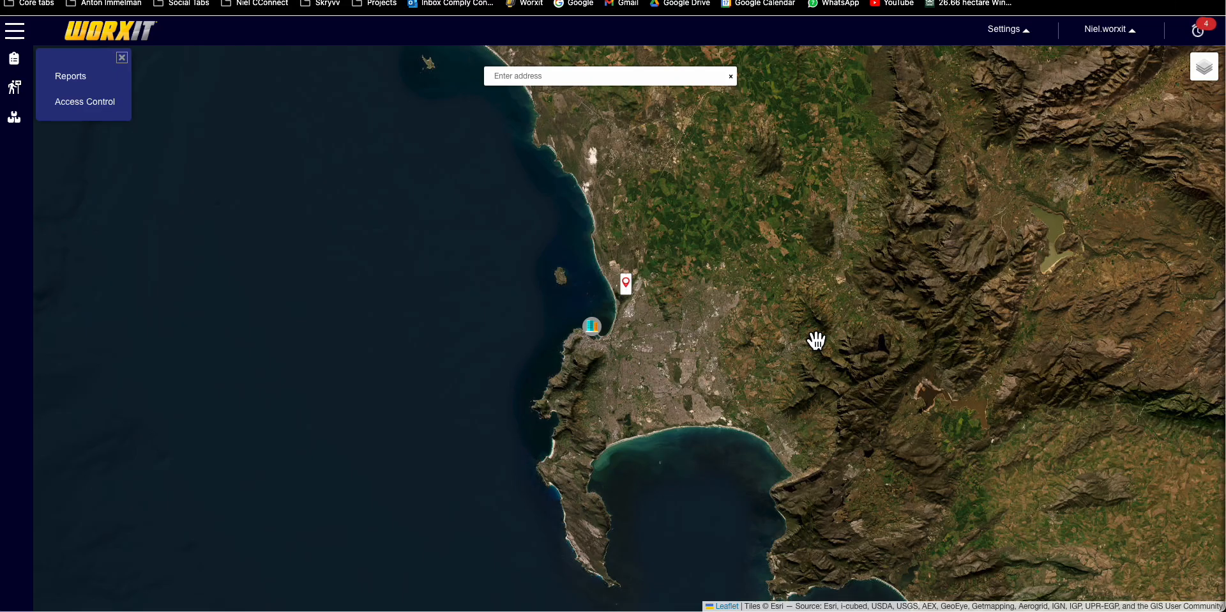
pyautogui.click(121, 58)
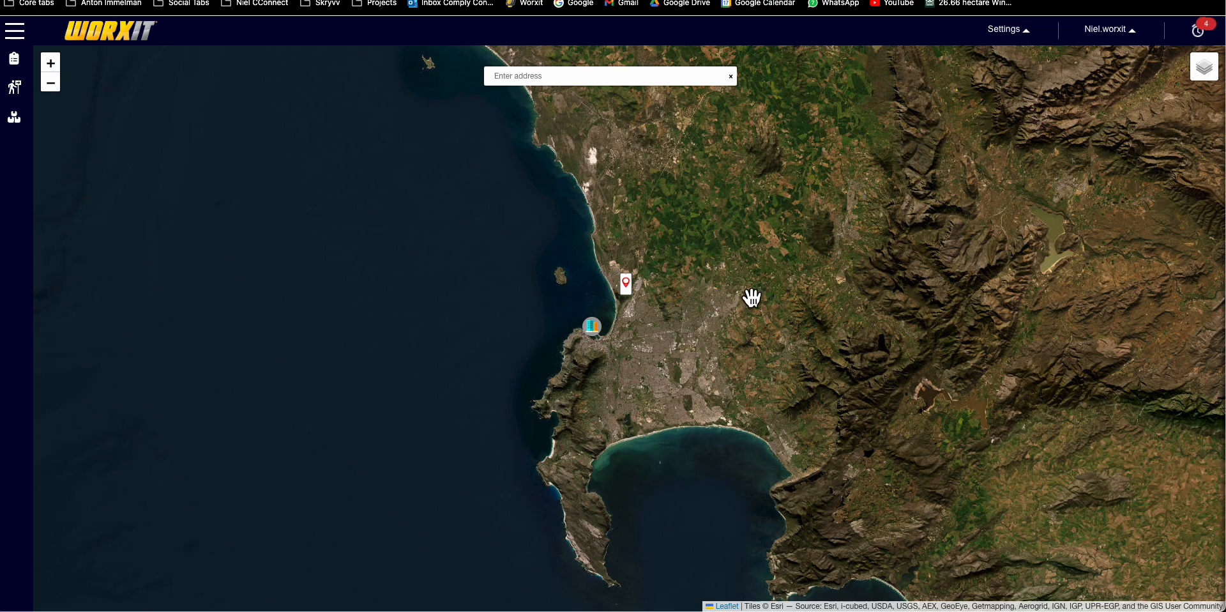
pyautogui.click(642, 299)
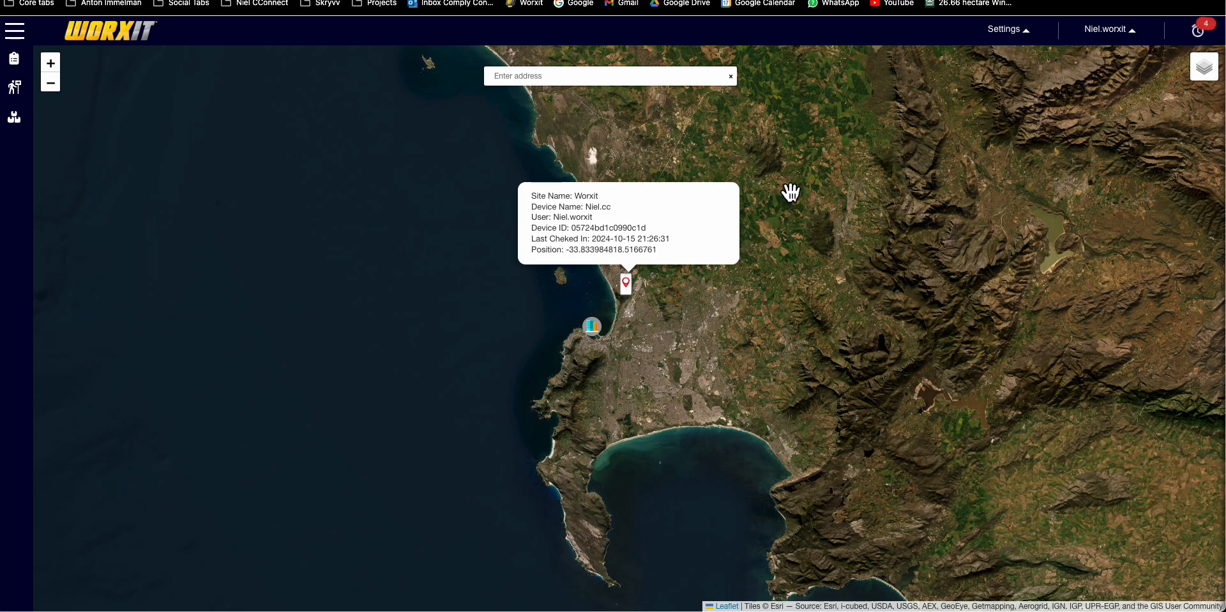
pyautogui.click(788, 299)
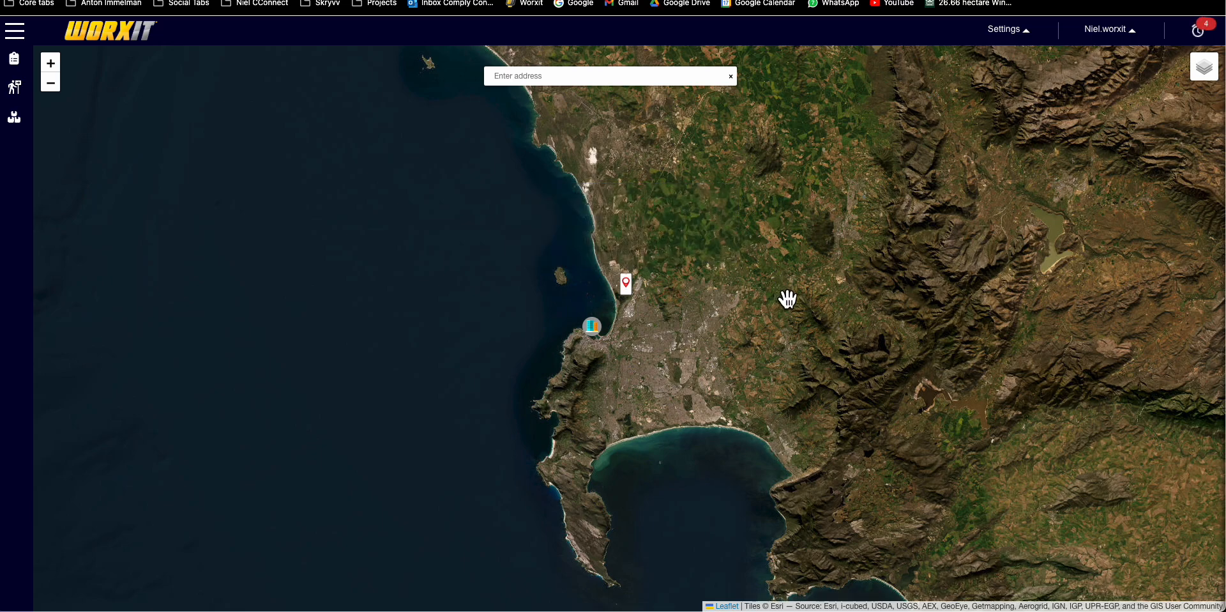